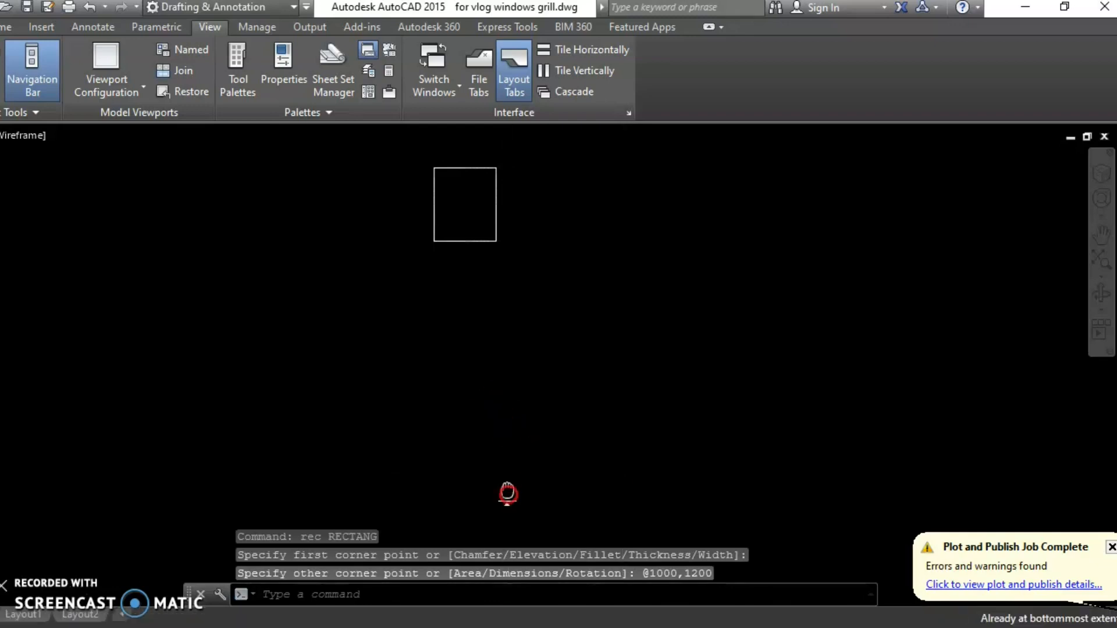
Step: Offset the rectangle 25 units to the inside to form the window frame
{"action": "type", "text": "e"}
{"action": "key", "text": "Return"}
{"action": "key", "text": "Escape"}
{"action": "middle_click_drag", "start_coordinate": [490, 347], "coordinate": [509, 419]}
{"action": "scroll", "coordinate": [503, 374], "scroll_direction": "up", "scroll_amount": 2}
{"action": "scroll", "coordinate": [507, 369], "scroll_direction": "down", "scroll_amount": 2}
{"action": "type", "text": "o"}
{"action": "key", "text": "Return"}
{"action": "type", "text": "25"}
{"action": "key", "text": "Return"}
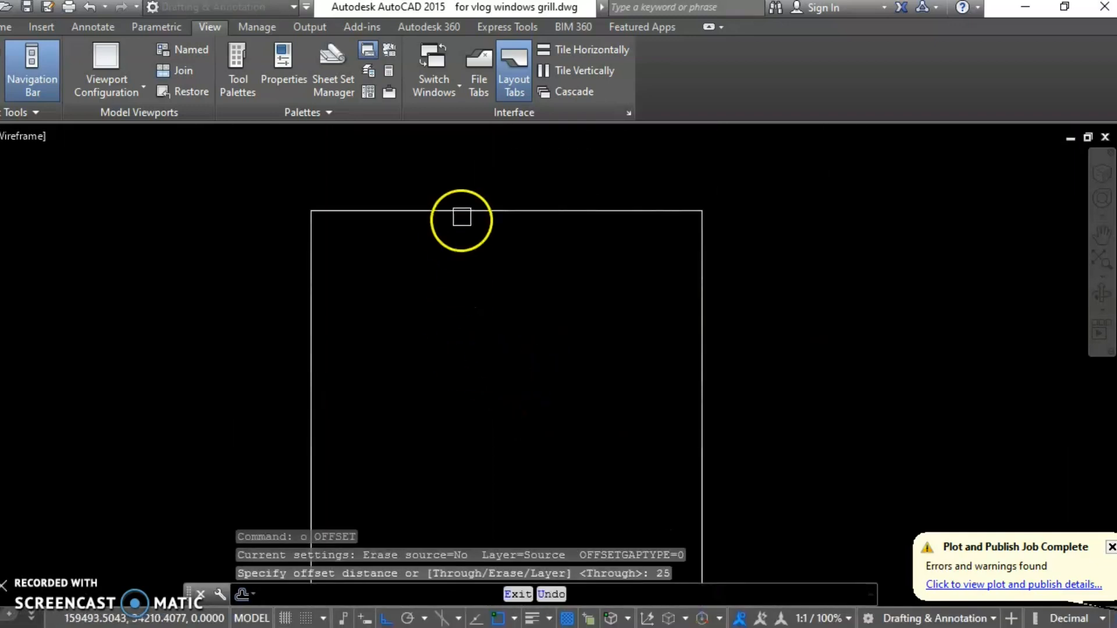
{"action": "left_click", "coordinate": [461, 216]}
{"action": "left_click", "coordinate": [451, 285]}
{"action": "key", "text": "Return"}
{"action": "key", "text": "Escape"}
Step: Check the outer rectangle's width with a linear dimension between its two upper corners, without placing it
{"action": "type", "text": "dli"}
{"action": "key", "text": "Return"}
{"action": "left_click", "coordinate": [311, 211]}
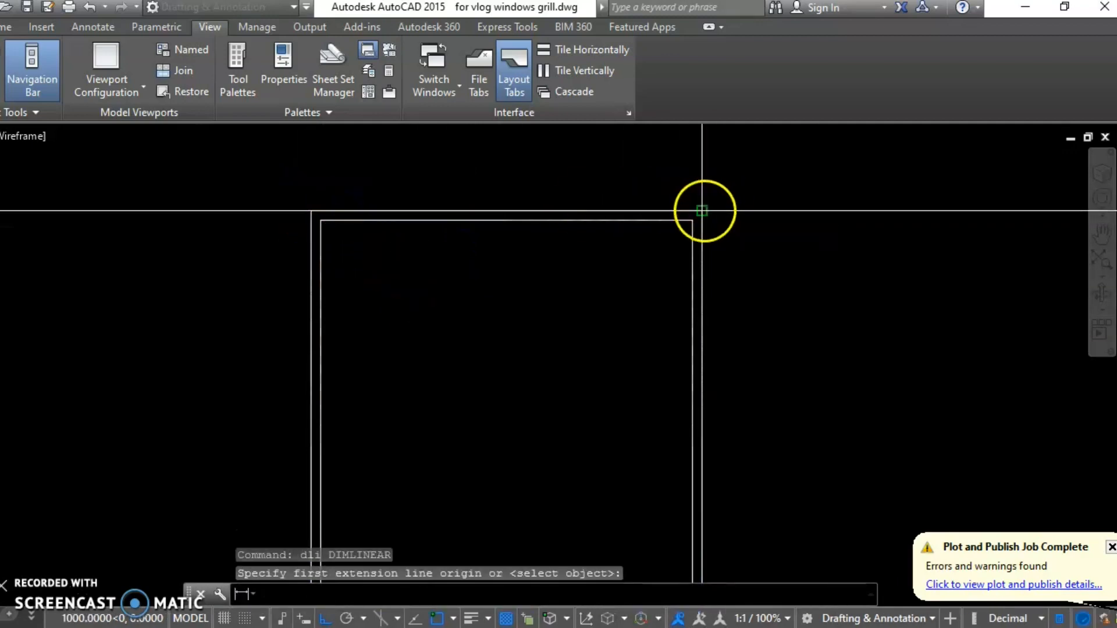
{"action": "left_click", "coordinate": [704, 212]}
{"action": "key", "text": "Escape"}
Step: Check the outer rectangle's height with a linear dimension along its left side, without placing it
{"action": "middle_click_drag", "start_coordinate": [327, 285], "coordinate": [451, 318]}
{"action": "scroll", "coordinate": [504, 201], "scroll_direction": "up", "scroll_amount": 2}
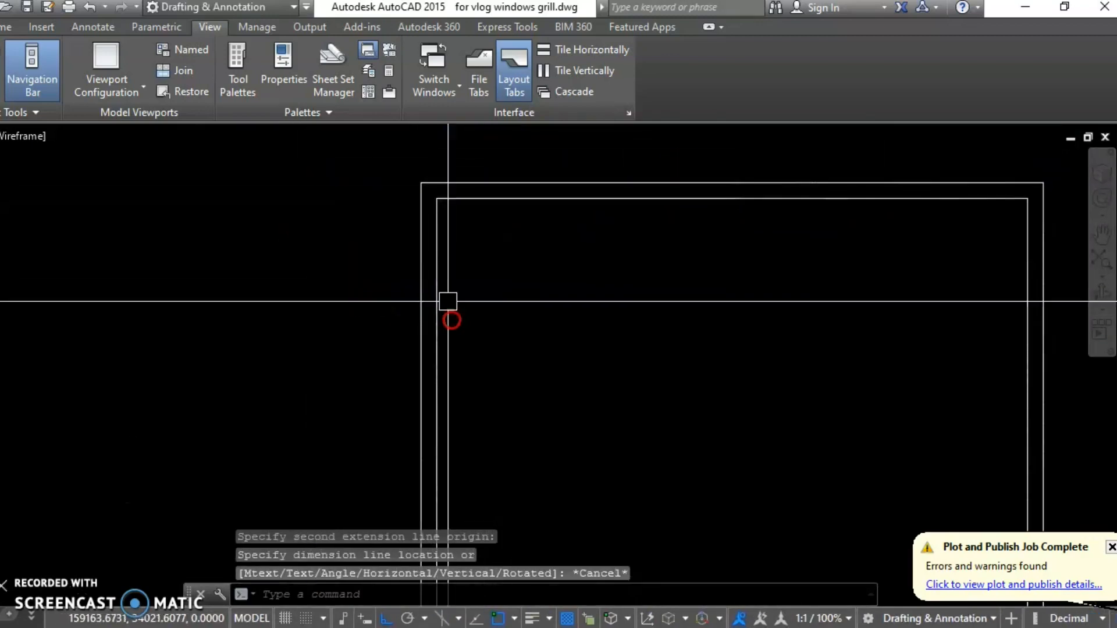
{"action": "key", "text": "Return"}
{"action": "left_click", "coordinate": [420, 183]}
{"action": "middle_click_drag", "start_coordinate": [419, 422], "coordinate": [423, 289]}
{"action": "scroll", "coordinate": [424, 289], "scroll_direction": "down", "scroll_amount": 4}
{"action": "left_click", "coordinate": [424, 486]}
{"action": "key", "text": "Escape"}
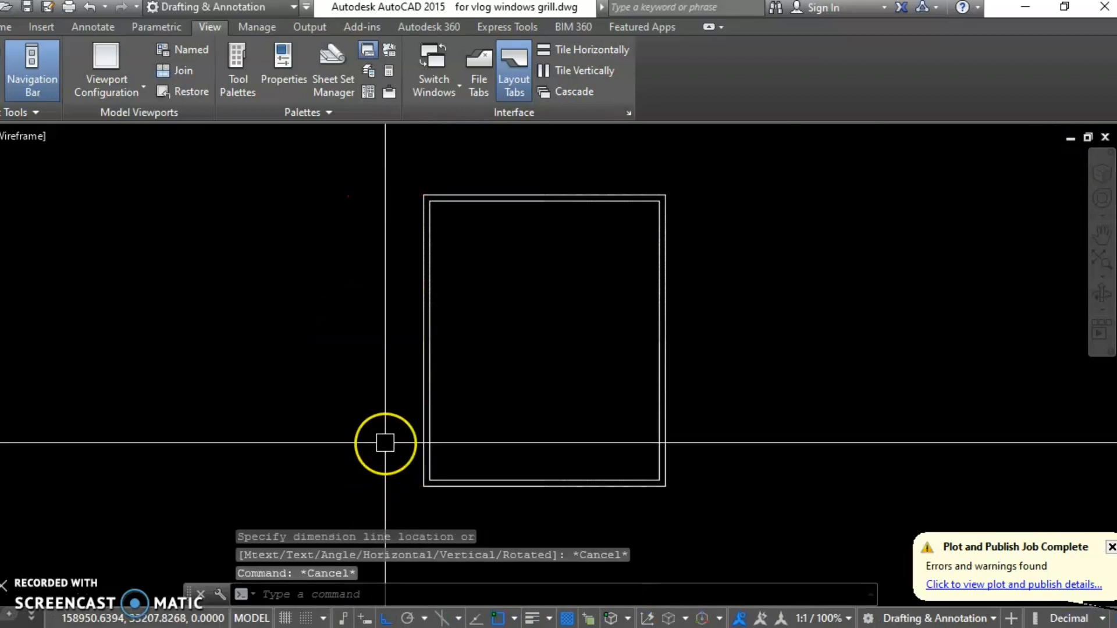
Step: Explode the inner rectangle and divide its right edge into seven equal segments
{"action": "type", "text": "x"}
{"action": "key", "text": "Return"}
{"action": "left_click", "coordinate": [657, 355]}
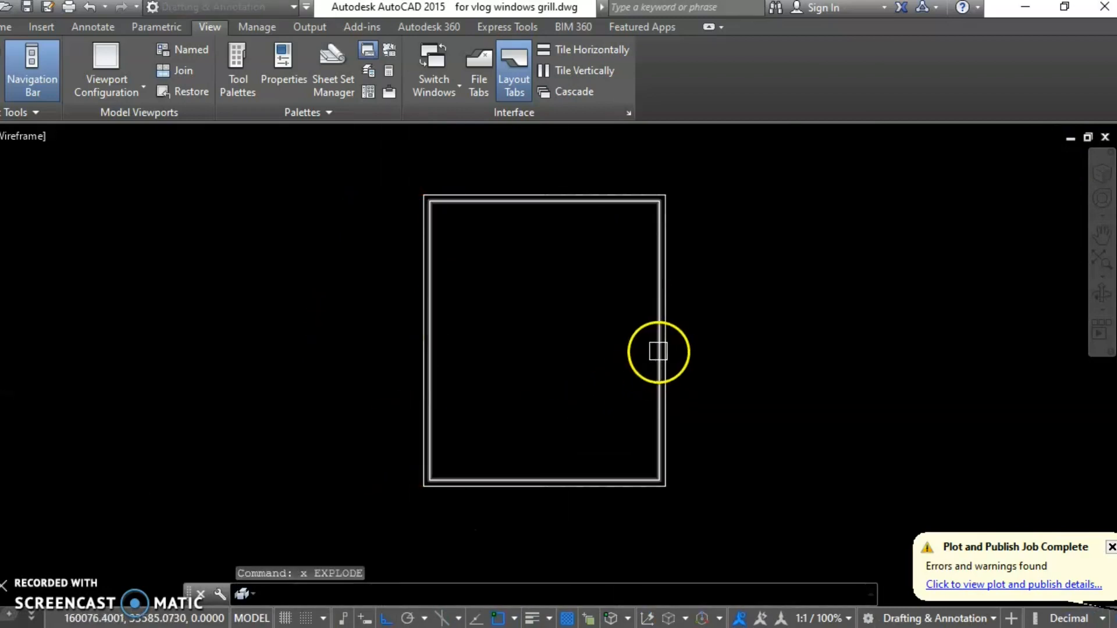
{"action": "key", "text": "Return"}
{"action": "type", "text": "div"}
{"action": "key", "text": "Return"}
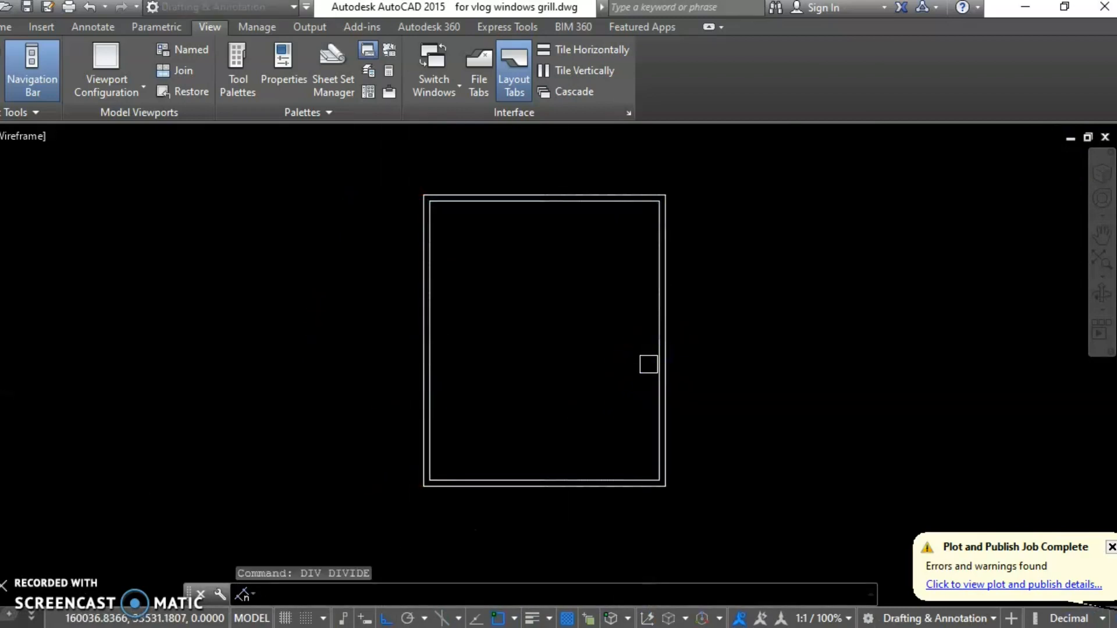
{"action": "key", "text": "Return"}
Step: Draw horizontal construction lines through all the division points on the inner frame's right edge
{"action": "type", "text": "xl"}
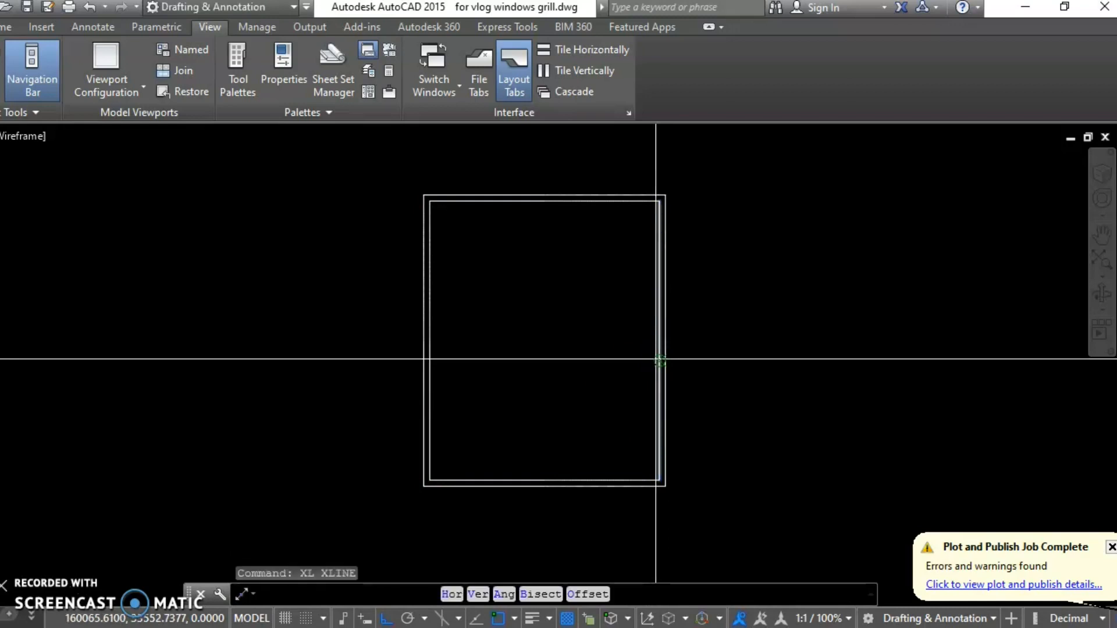
{"action": "key", "text": "Return"}
{"action": "type", "text": "h"}
{"action": "key", "text": "Return"}
{"action": "left_click", "coordinate": [657, 440]}
{"action": "left_click", "coordinate": [659, 400]}
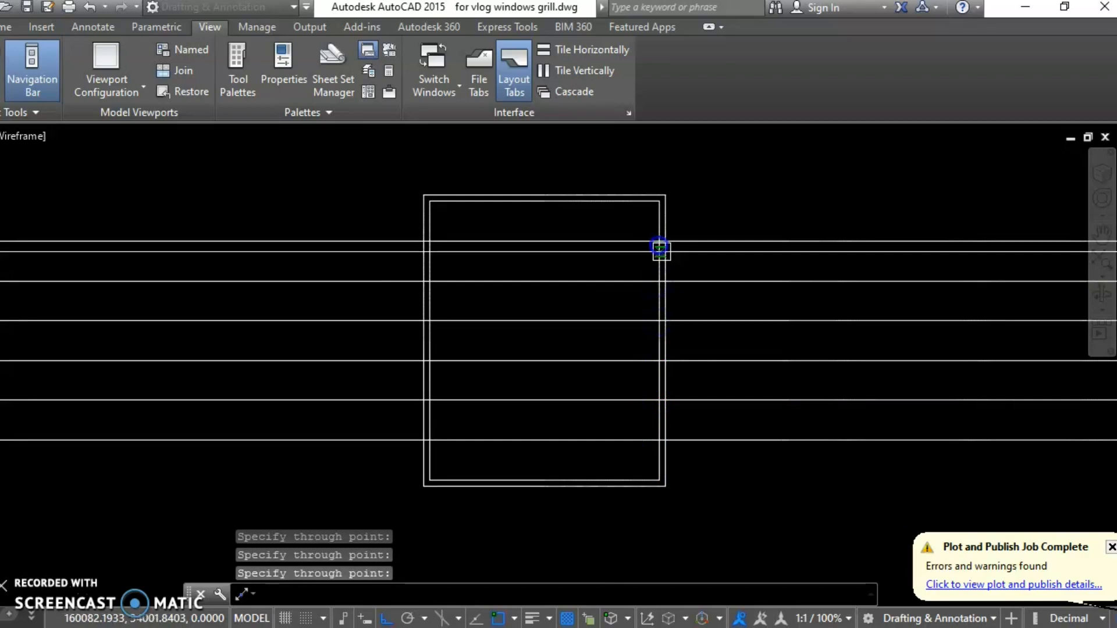
{"action": "key", "text": "Escape"}
{"action": "key", "text": "Escape"}
{"action": "scroll", "coordinate": [672, 289], "scroll_direction": "up", "scroll_amount": 6}
{"action": "middle_click_drag", "start_coordinate": [593, 303], "coordinate": [673, 342]}
{"action": "key", "text": "Escape"}
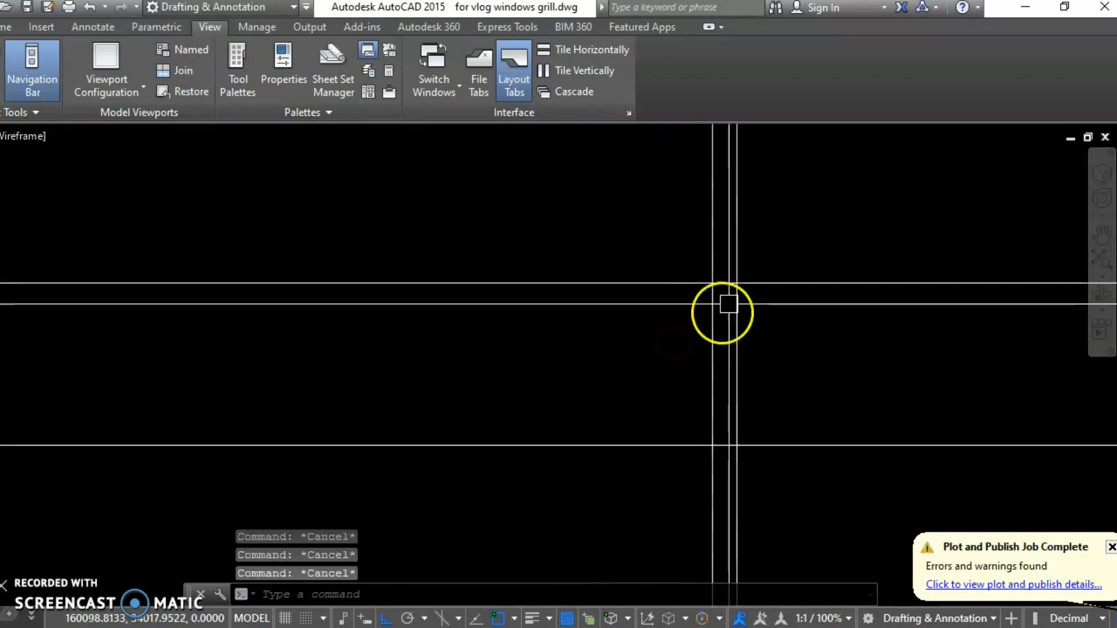
{"action": "type", "text": "tr"}
{"action": "key", "text": "Return"}
{"action": "key", "text": "Return"}
{"action": "scroll", "coordinate": [723, 284], "scroll_direction": "up", "scroll_amount": 2}
{"action": "key", "text": "Escape"}
{"action": "key", "text": "Escape"}
Step: Offset the uppermost horizontal construction line 12.5 units both above and below
{"action": "type", "text": "o"}
{"action": "key", "text": "Return"}
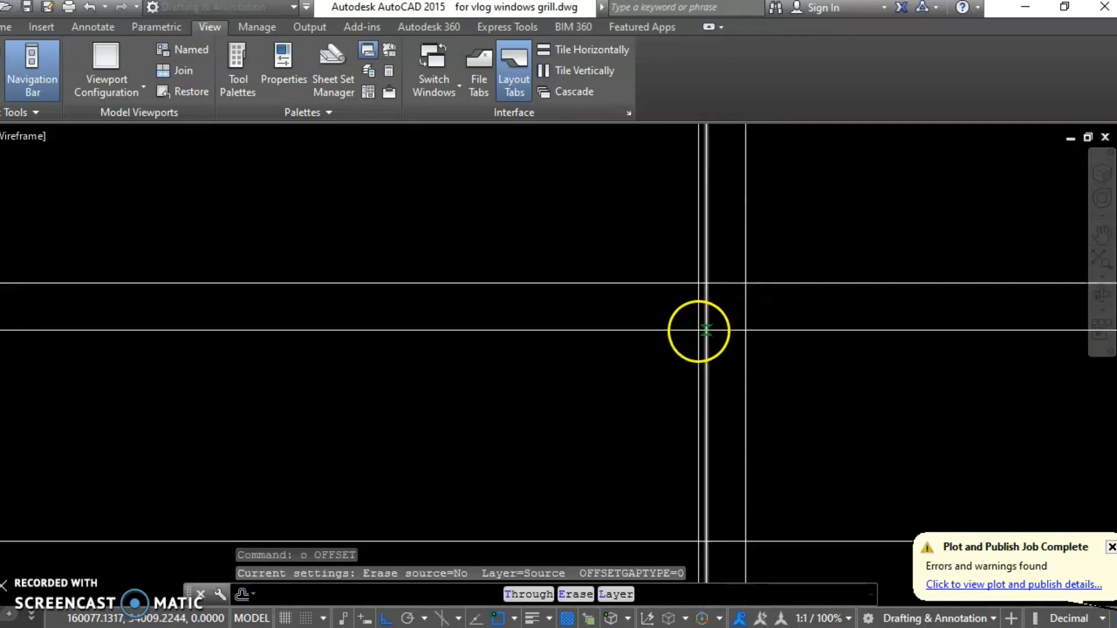
{"action": "type", "text": "12.5"}
{"action": "key", "text": "Return"}
{"action": "left_click", "coordinate": [676, 284]}
{"action": "left_click", "coordinate": [669, 257]}
{"action": "left_click", "coordinate": [665, 283]}
{"action": "left_click", "coordinate": [653, 327]}
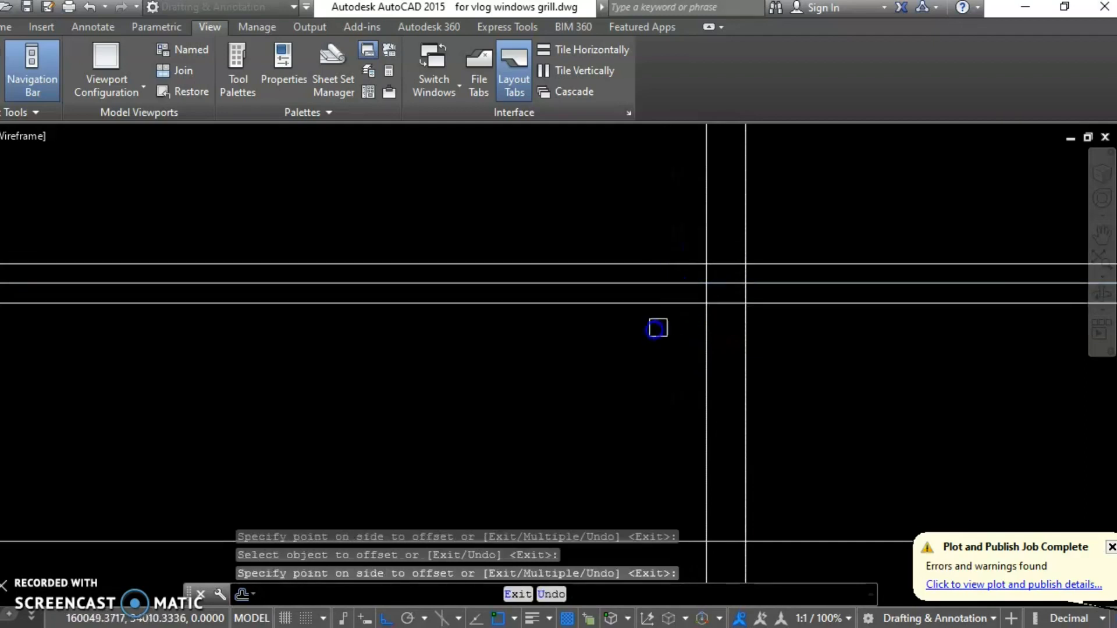
{"action": "key", "text": "Return"}
{"action": "key", "text": "Escape"}
Step: Trim the two offset lines where they cross the frame profile on the right and left sides
{"action": "type", "text": "tr"}
{"action": "key", "text": "Return"}
{"action": "key", "text": "Return"}
{"action": "left_click", "coordinate": [720, 304]}
{"action": "left_click", "coordinate": [721, 269]}
{"action": "middle_click_drag", "start_coordinate": [526, 337], "coordinate": [1036, 339]}
{"action": "scroll", "coordinate": [645, 349], "scroll_direction": "down", "scroll_amount": 5}
{"action": "scroll", "coordinate": [427, 344], "scroll_direction": "up", "scroll_amount": 3}
{"action": "scroll", "coordinate": [421, 335], "scroll_direction": "up", "scroll_amount": 2}
{"action": "left_click", "coordinate": [411, 322]}
{"action": "left_click", "coordinate": [411, 279]}
{"action": "key", "text": "Return"}
{"action": "key", "text": "Escape"}
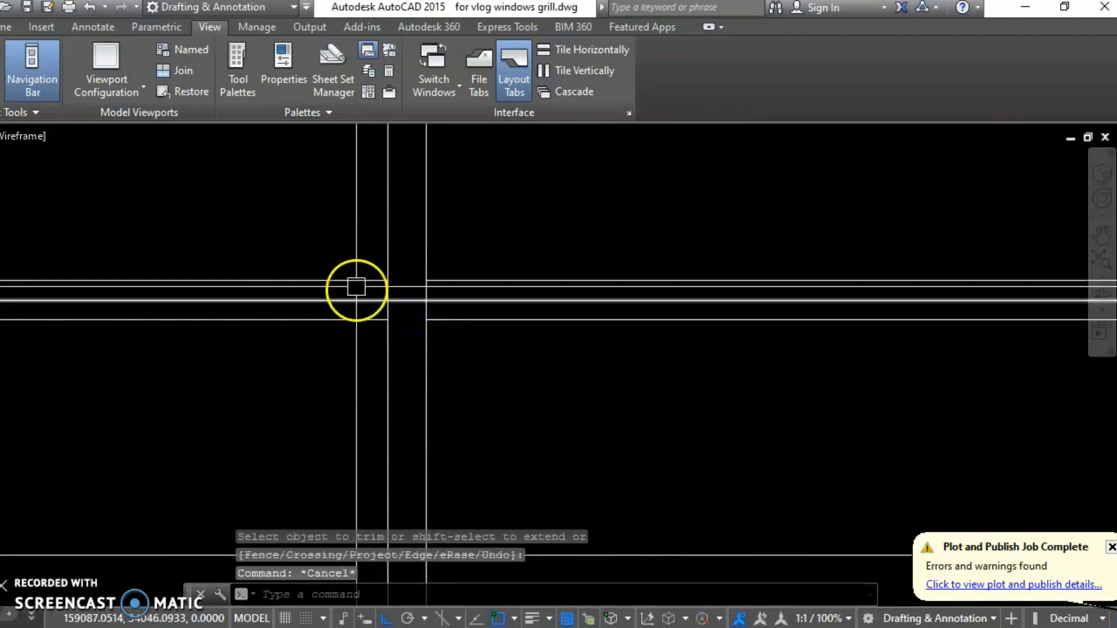
Step: Erase the leftover pieces of the two offset lines outside the frame on both sides
{"action": "left_click", "coordinate": [360, 280]}
{"action": "type", "text": "e"}
{"action": "key", "text": "Return"}
{"action": "left_click", "coordinate": [356, 322]}
{"action": "scroll", "coordinate": [337, 355], "scroll_direction": "down", "scroll_amount": 3}
{"action": "scroll", "coordinate": [840, 366], "scroll_direction": "down", "scroll_amount": 2}
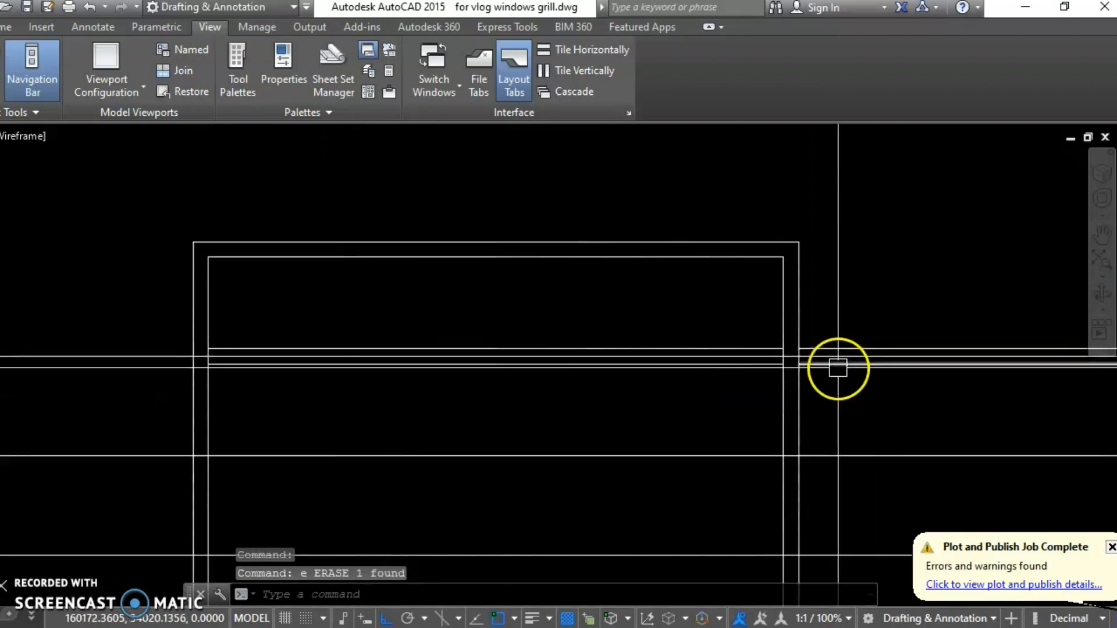
{"action": "left_click", "coordinate": [826, 347]}
{"action": "type", "text": "e"}
{"action": "key", "text": "Return"}
Step: Change the colour of the two offset lines inside the frame to green
{"action": "left_click", "coordinate": [765, 356]}
{"action": "left_click", "coordinate": [676, 374]}
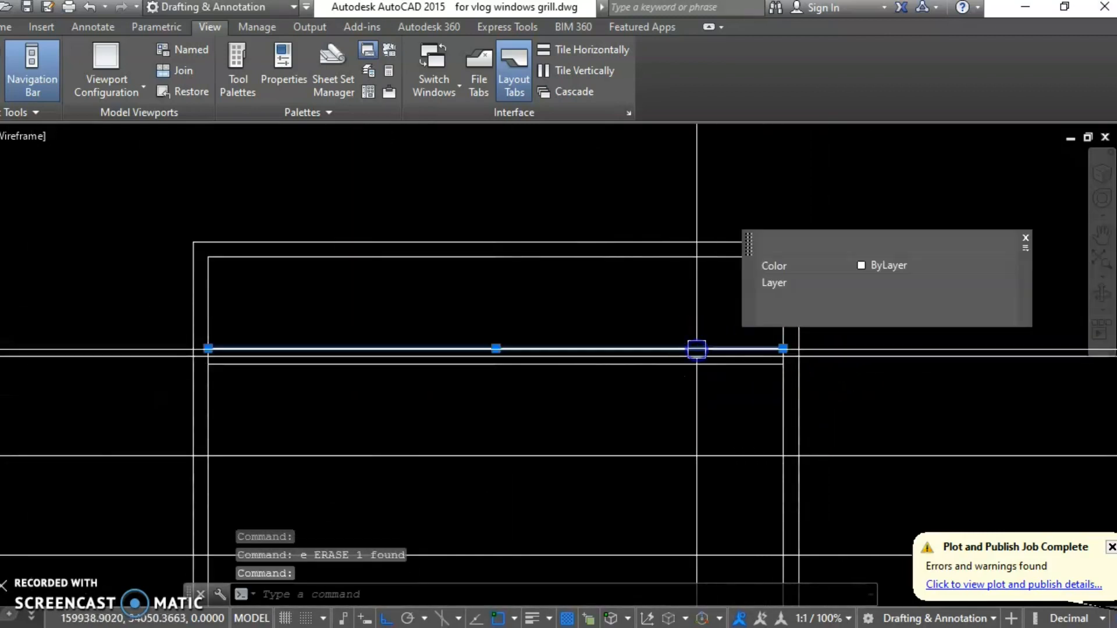
{"action": "left_click", "coordinate": [634, 367]}
{"action": "left_click", "coordinate": [633, 366]}
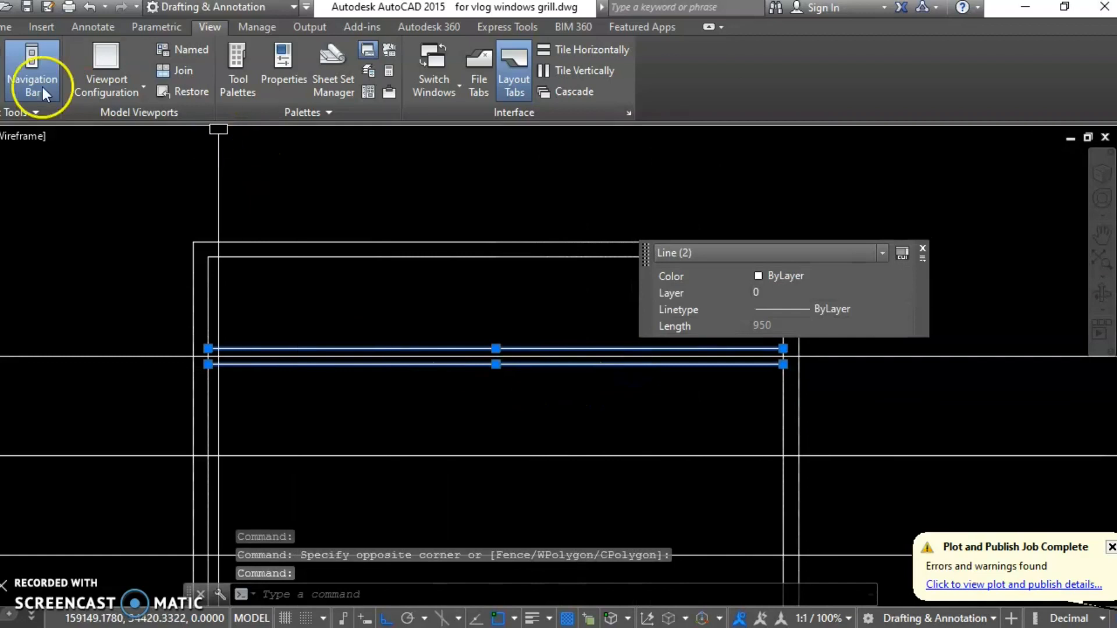
{"action": "left_click", "coordinate": [21, 27]}
{"action": "left_click", "coordinate": [783, 50]}
{"action": "left_click", "coordinate": [787, 227]}
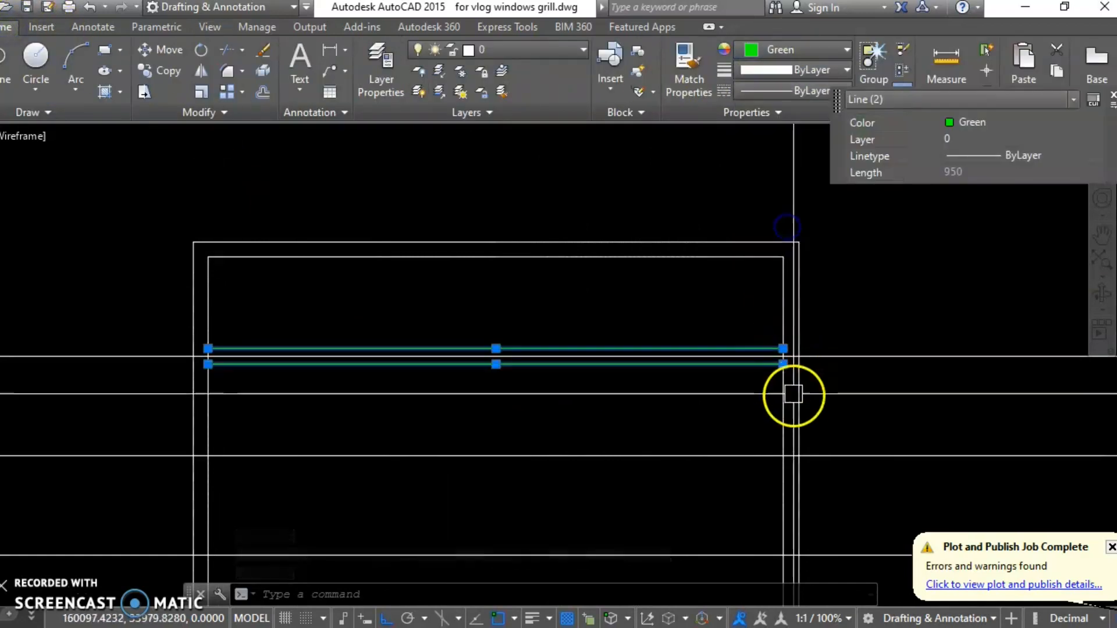
Step: Copy the two green bar lines from the uppermost construction line onto each of the five construction lines below
{"action": "type", "text": "co"}
{"action": "key", "text": "Return"}
{"action": "scroll", "coordinate": [783, 373], "scroll_direction": "up", "scroll_amount": 5}
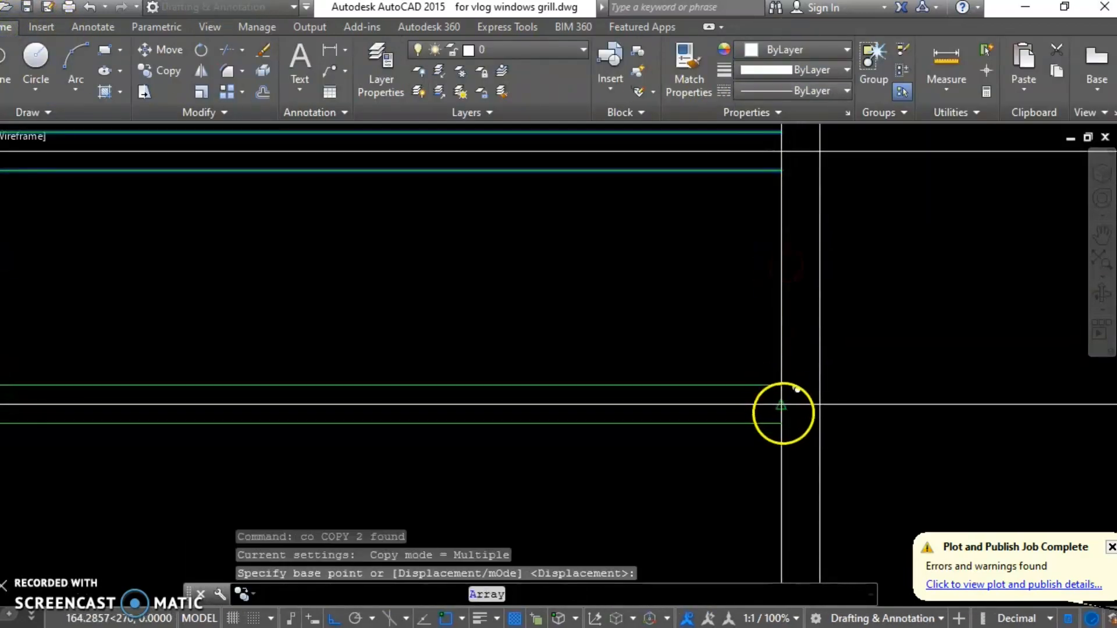
{"action": "left_click", "coordinate": [781, 406]}
{"action": "middle_click_drag", "start_coordinate": [763, 473], "coordinate": [773, 284]}
{"action": "scroll", "coordinate": [775, 298], "scroll_direction": "down", "scroll_amount": 2}
{"action": "left_click", "coordinate": [784, 408]}
{"action": "middle_click_drag", "start_coordinate": [777, 472], "coordinate": [788, 307]}
{"action": "left_click", "coordinate": [797, 401]}
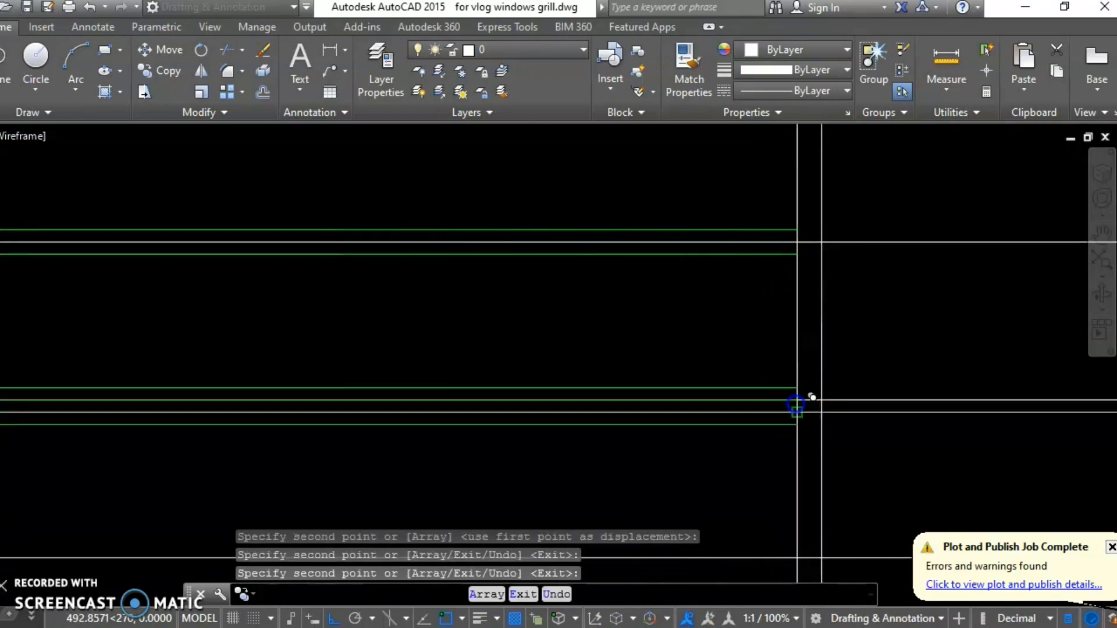
{"action": "middle_click_drag", "start_coordinate": [805, 374], "coordinate": [820, 329]}
{"action": "key", "text": "Escape"}
{"action": "key", "text": "Escape"}
Step: Erase all the horizontal construction lines, keeping the frame and the green bars
{"action": "scroll", "coordinate": [681, 319], "scroll_direction": "down", "scroll_amount": 4}
{"action": "type", "text": "z"}
{"action": "key", "text": "Return"}
{"action": "type", "text": "e"}
{"action": "key", "text": "Return"}
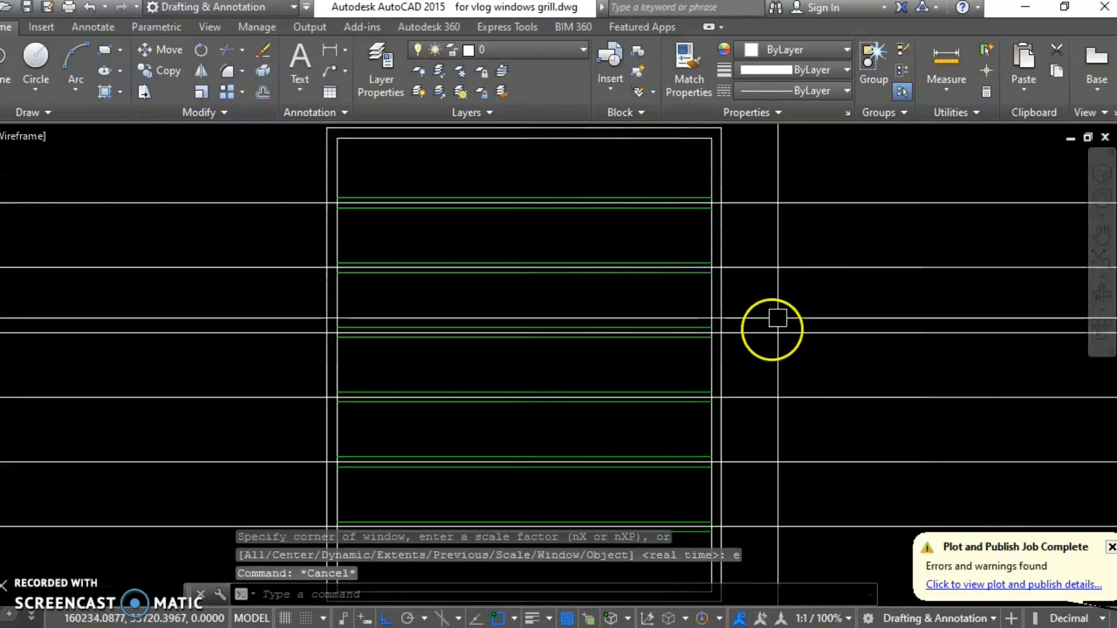
{"action": "left_click", "coordinate": [793, 175]}
{"action": "left_click", "coordinate": [732, 442]}
{"action": "type", "text": "e"}
{"action": "key", "text": "Return"}
{"action": "key", "text": "Escape"}
Step: Copy the complete frame with its green bars to the right of the original
{"action": "middle_click_drag", "start_coordinate": [683, 433], "coordinate": [662, 465]}
{"action": "type", "text": "co"}
{"action": "key", "text": "Return"}
{"action": "scroll", "coordinate": [597, 335], "scroll_direction": "up", "scroll_amount": 3}
{"action": "mouse_move", "coordinate": [597, 335]}
{"action": "middle_mouse_down"}
{"action": "mouse_move", "coordinate": [591, 359]}
{"action": "mouse_move", "coordinate": [588, 337]}
{"action": "middle_mouse_up"}
{"action": "scroll", "coordinate": [541, 299], "scroll_direction": "down", "scroll_amount": 3}
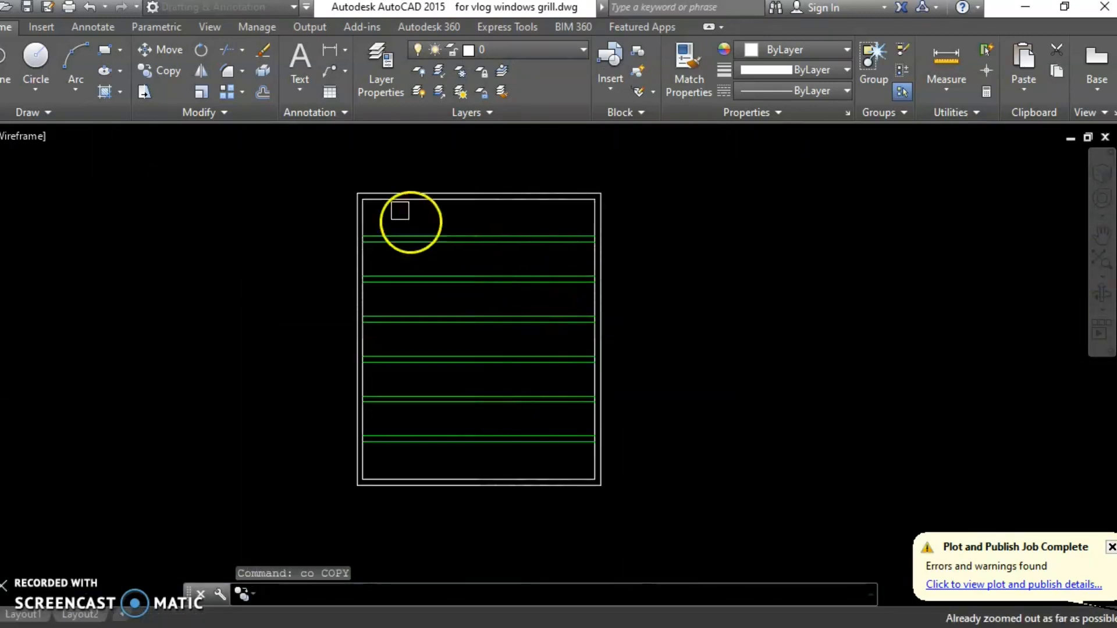
{"action": "left_click", "coordinate": [344, 162]}
{"action": "left_click", "coordinate": [626, 494]}
{"action": "key", "text": "Return"}
{"action": "left_click", "coordinate": [469, 521]}
{"action": "left_click", "coordinate": [755, 545]}
{"action": "key", "text": "Return"}
{"action": "key", "text": "Escape"}
{"action": "key", "text": "Escape"}
Step: Measure the vertical gap between two adjacent green bars in the copied frame
{"action": "middle_click_drag", "start_coordinate": [814, 467], "coordinate": [802, 467]}
{"action": "type", "text": "d"}
{"action": "key", "text": "Return"}
{"action": "key", "text": "Escape"}
{"action": "type", "text": "di"}
{"action": "key", "text": "Return"}
{"action": "left_click", "coordinate": [865, 373]}
{"action": "left_click", "coordinate": [862, 382]}
{"action": "key", "text": "Escape"}
{"action": "middle_click_drag", "start_coordinate": [843, 377], "coordinate": [835, 387]}
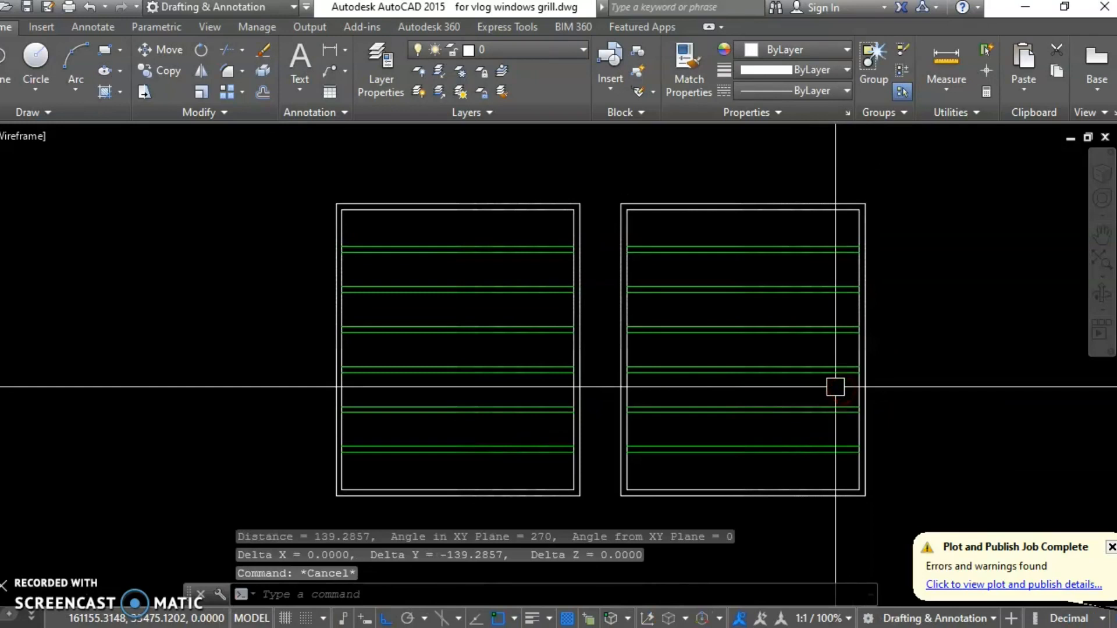
Step: Draw a vertical construction line along the right inner edge of the copied frame
{"action": "type", "text": "xl"}
{"action": "key", "text": "Return"}
{"action": "type", "text": "v"}
{"action": "key", "text": "Return"}
{"action": "left_click", "coordinate": [859, 203]}
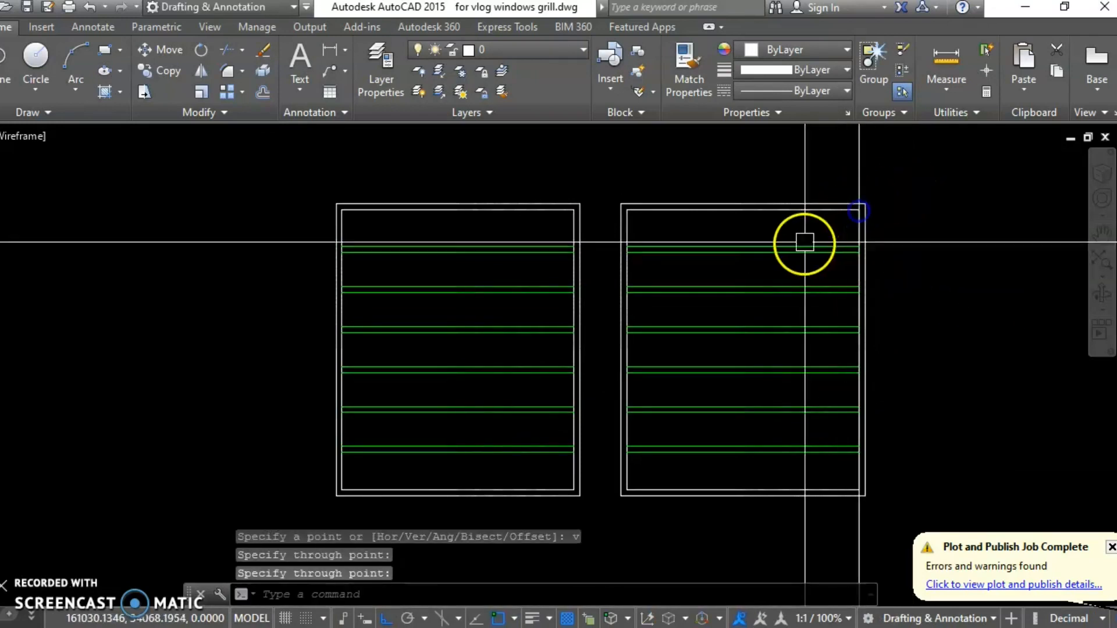
{"action": "key", "text": "Escape"}
Step: Offset the vertical construction line 139 units into the copied frame and erase the original line
{"action": "type", "text": "o"}
{"action": "key", "text": "Return"}
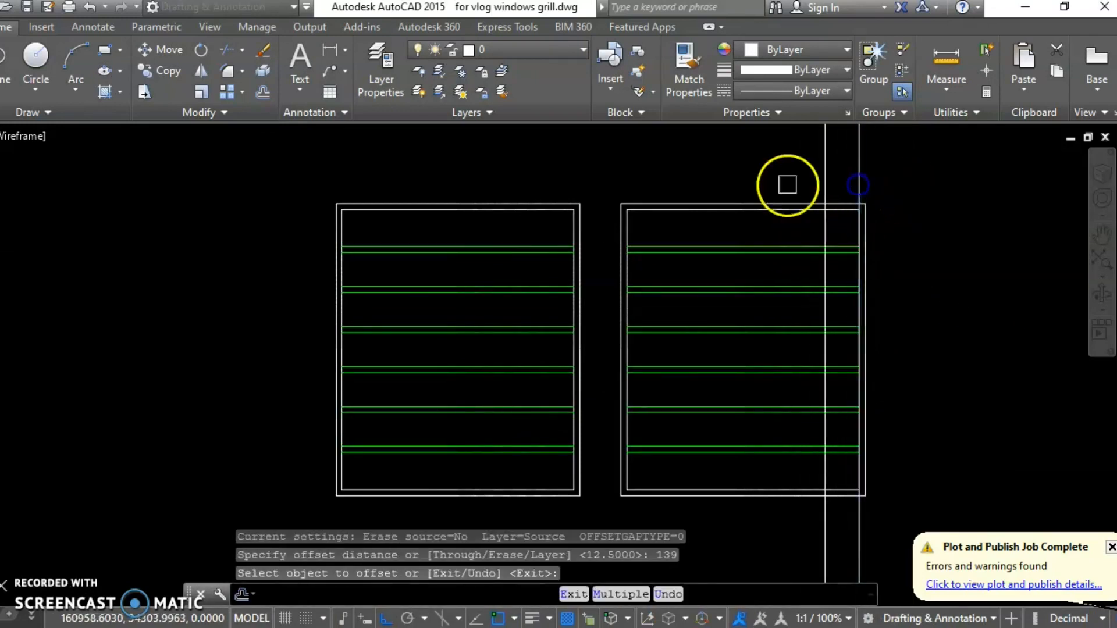
{"action": "left_click", "coordinate": [851, 159]}
{"action": "type", "text": "e"}
{"action": "key", "text": "Return"}
{"action": "scroll", "coordinate": [848, 220], "scroll_direction": "up", "scroll_amount": 5}
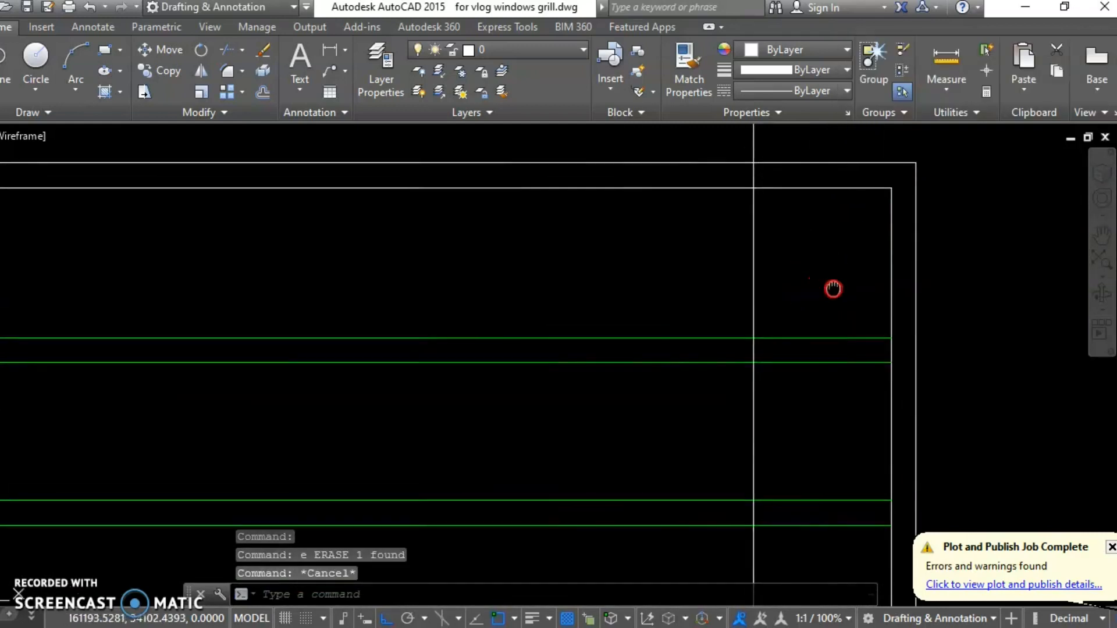
Step: Undo the erasure of the vertical construction line on the copied frame's right inner edge
{"action": "left_click", "coordinate": [778, 271]}
{"action": "left_click", "coordinate": [723, 282]}
{"action": "key", "text": "Escape"}
{"action": "type", "text": "u"}
{"action": "key", "text": "Return"}
{"action": "key", "text": "Return"}
Step: Erase the vertical construction line that was offset 139 units into the copied frame
{"action": "left_click", "coordinate": [825, 223]}
{"action": "left_click", "coordinate": [825, 162]}
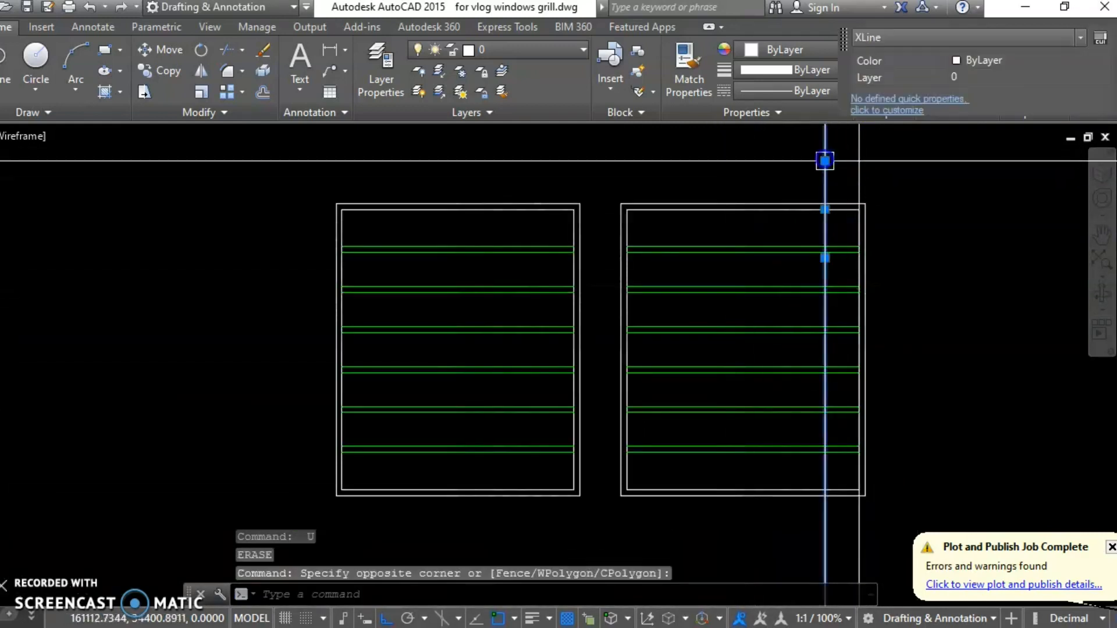
{"action": "type", "text": "e"}
{"action": "key", "text": "Return"}
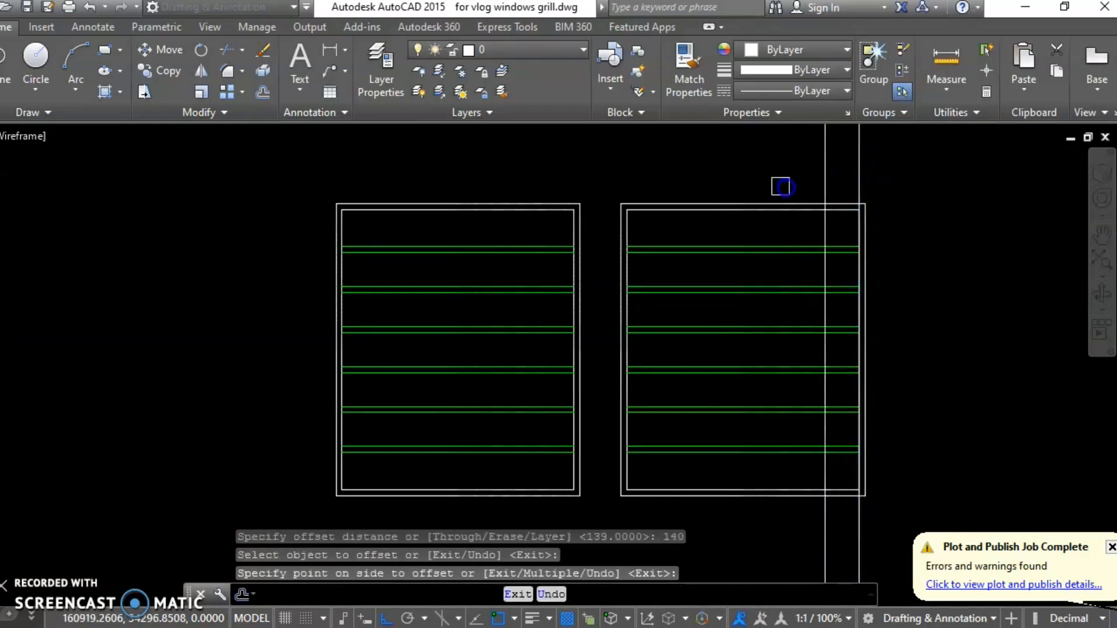
Step: Erase the vertical construction line lying along the copied frame's right inner edge
{"action": "key", "text": "Escape"}
{"action": "left_click", "coordinate": [860, 192]}
{"action": "type", "text": "e"}
{"action": "key", "text": "Return"}
{"action": "key", "text": "Escape"}
{"action": "scroll", "coordinate": [825, 233], "scroll_direction": "up", "scroll_amount": 3}
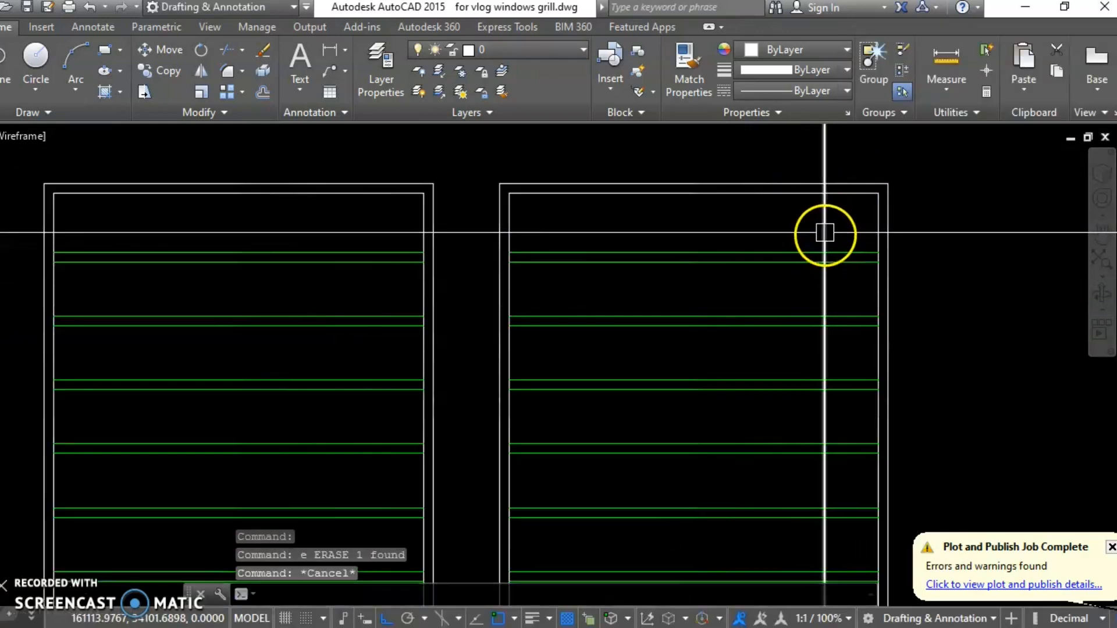
Step: Offset the remaining vertical line in the copied frame 25 units to its left to form a vertical bar
{"action": "type", "text": "25"}
{"action": "key", "text": "Return"}
{"action": "scroll", "coordinate": [826, 221], "scroll_direction": "up", "scroll_amount": 2}
{"action": "key", "text": "Escape"}
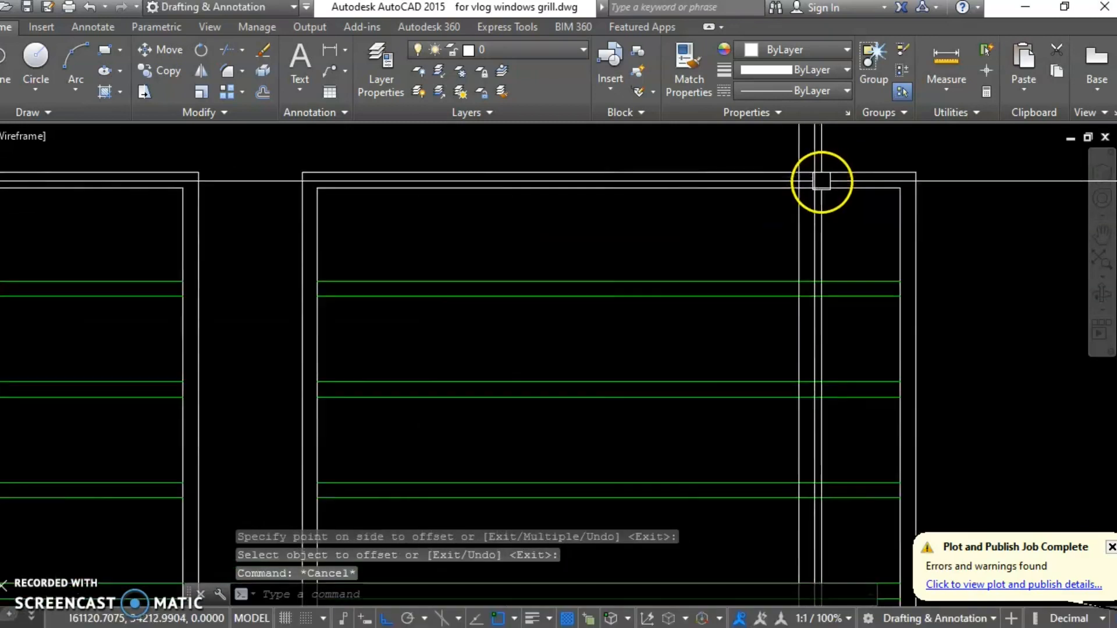
Step: Trim the vertical bar's two lines at the copied frame's upper inner edge and erase the leftover pieces above the frame
{"action": "scroll", "coordinate": [827, 178], "scroll_direction": "up", "scroll_amount": 6}
{"action": "type", "text": "tr"}
{"action": "key", "text": "Return"}
{"action": "key", "text": "Return"}
{"action": "left_click", "coordinate": [785, 194]}
{"action": "left_click", "coordinate": [548, 217]}
{"action": "key", "text": "Escape"}
{"action": "key", "text": "Escape"}
{"action": "middle_click_drag", "start_coordinate": [683, 221], "coordinate": [673, 415]}
{"action": "left_click", "coordinate": [786, 168]}
{"action": "left_click", "coordinate": [611, 245]}
{"action": "type", "text": "e"}
{"action": "key", "text": "Return"}
Step: Trim the ends of the vertical bar's two lines that overrun the copied frame's lower edge
{"action": "scroll", "coordinate": [657, 256], "scroll_direction": "down", "scroll_amount": 1}
{"action": "middle_click_drag", "start_coordinate": [745, 431], "coordinate": [745, 289]}
{"action": "scroll", "coordinate": [746, 289], "scroll_direction": "down", "scroll_amount": 3}
{"action": "middle_click_drag", "start_coordinate": [740, 350], "coordinate": [740, 166]}
{"action": "scroll", "coordinate": [755, 411], "scroll_direction": "down", "scroll_amount": 1}
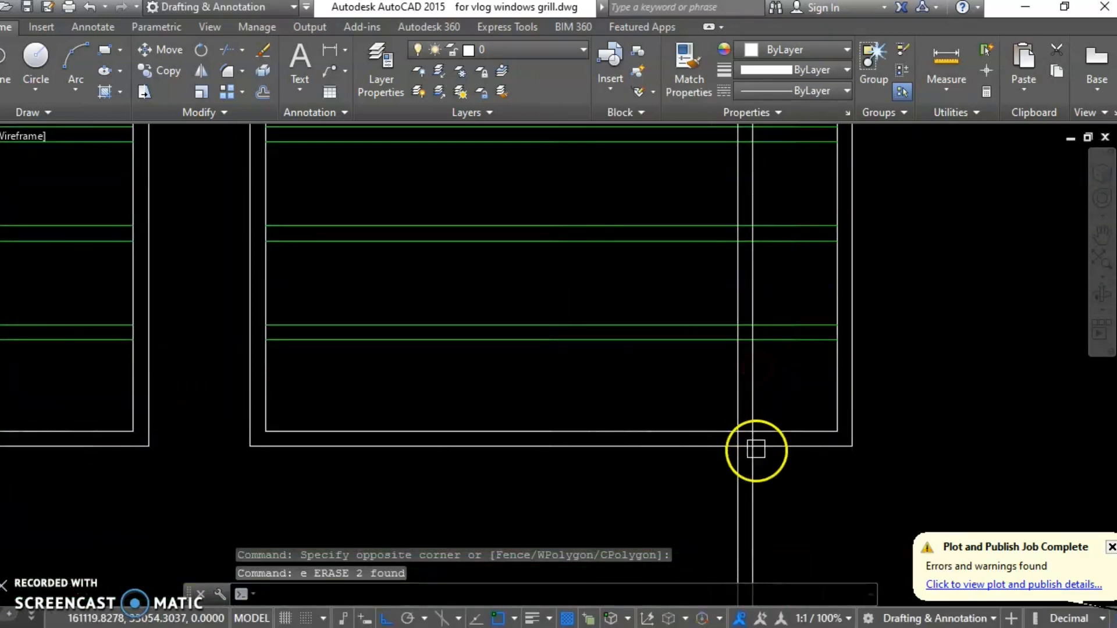
{"action": "scroll", "coordinate": [756, 449], "scroll_direction": "down", "scroll_amount": 1}
{"action": "type", "text": "tr"}
{"action": "key", "text": "Return"}
{"action": "key", "text": "Return"}
{"action": "scroll", "coordinate": [755, 456], "scroll_direction": "up", "scroll_amount": 5}
{"action": "left_click", "coordinate": [749, 387]}
{"action": "left_click", "coordinate": [551, 425]}
{"action": "key", "text": "Escape"}
Step: Trim the horizontal bar lines out of the gap between the two lines of the copied frame's vertical bar
{"action": "scroll", "coordinate": [686, 456], "scroll_direction": "down", "scroll_amount": 2}
{"action": "scroll", "coordinate": [675, 376], "scroll_direction": "up", "scroll_amount": 4}
{"action": "type", "text": "tr"}
{"action": "key", "text": "Return"}
{"action": "key", "text": "Return"}
{"action": "middle_click_drag", "start_coordinate": [684, 357], "coordinate": [693, 326]}
{"action": "scroll", "coordinate": [693, 326], "scroll_direction": "up", "scroll_amount": 2}
{"action": "left_click", "coordinate": [700, 246]}
{"action": "left_click", "coordinate": [665, 404]}
{"action": "scroll", "coordinate": [665, 404], "scroll_direction": "down", "scroll_amount": 1}
{"action": "middle_click_drag", "start_coordinate": [699, 273], "coordinate": [711, 568]}
{"action": "scroll", "coordinate": [715, 518], "scroll_direction": "down", "scroll_amount": 2}
{"action": "scroll", "coordinate": [714, 433], "scroll_direction": "up", "scroll_amount": 2}
{"action": "left_click", "coordinate": [718, 319]}
{"action": "left_click", "coordinate": [688, 425]}
{"action": "scroll", "coordinate": [707, 327], "scroll_direction": "up", "scroll_amount": 1}
{"action": "scroll", "coordinate": [706, 327], "scroll_direction": "down", "scroll_amount": 2}
{"action": "mouse_move", "coordinate": [726, 331]}
{"action": "middle_mouse_down"}
{"action": "mouse_move", "coordinate": [724, 486]}
{"action": "mouse_move", "coordinate": [670, 263]}
{"action": "middle_mouse_up"}
{"action": "middle_click_drag", "start_coordinate": [670, 197], "coordinate": [656, 346]}
{"action": "scroll", "coordinate": [655, 349], "scroll_direction": "down", "scroll_amount": 2}
{"action": "middle_click_drag", "start_coordinate": [671, 237], "coordinate": [666, 394]}
{"action": "left_click", "coordinate": [651, 286]}
{"action": "scroll", "coordinate": [668, 307], "scroll_direction": "down", "scroll_amount": 2}
{"action": "middle_click_drag", "start_coordinate": [671, 244], "coordinate": [663, 364]}
{"action": "left_click", "coordinate": [663, 364]}
{"action": "scroll", "coordinate": [654, 286], "scroll_direction": "up", "scroll_amount": 8}
{"action": "scroll", "coordinate": [619, 343], "scroll_direction": "down", "scroll_amount": 8}
{"action": "key", "text": "Escape"}
Step: Erase the short horizontal bar segments between the vertical bar and the copied frame's right edge
{"action": "left_click", "coordinate": [690, 297]}
{"action": "left_click", "coordinate": [663, 387]}
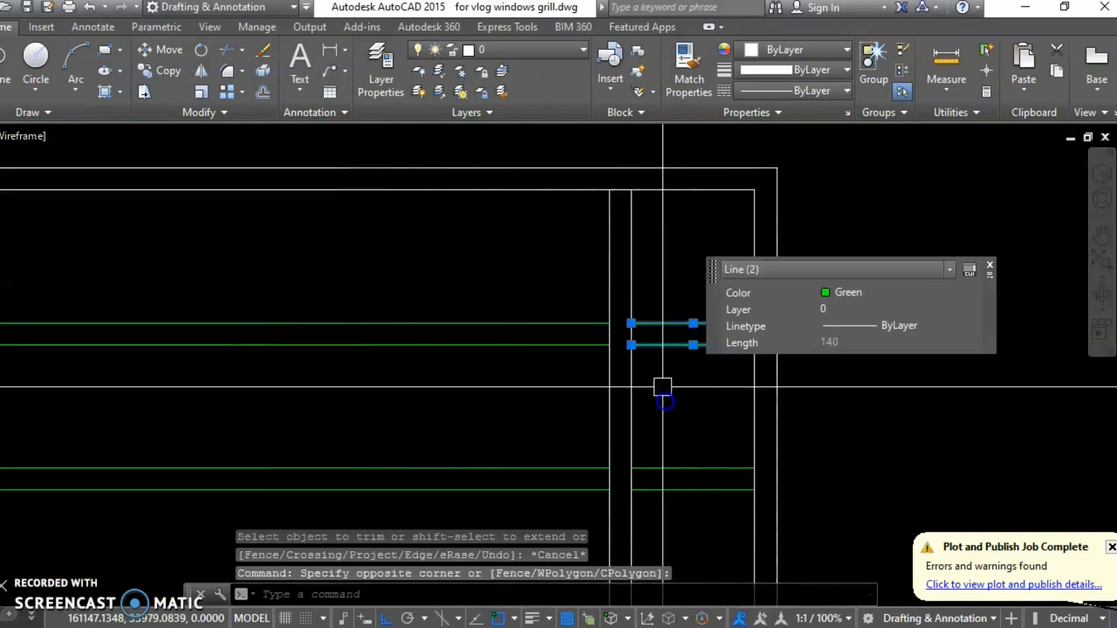
{"action": "type", "text": "e"}
{"action": "middle_click_drag", "start_coordinate": [665, 402], "coordinate": [673, 235]}
{"action": "left_click", "coordinate": [718, 230]}
{"action": "left_click", "coordinate": [675, 486]}
{"action": "type", "text": "e"}
{"action": "middle_click_drag", "start_coordinate": [675, 487], "coordinate": [710, 254]}
{"action": "left_click", "coordinate": [761, 289]}
{"action": "left_click", "coordinate": [708, 482]}
{"action": "type", "text": "e"}
{"action": "left_click", "coordinate": [762, 317]}
{"action": "left_click", "coordinate": [724, 406]}
{"action": "mouse_move", "coordinate": [709, 482]}
{"action": "middle_mouse_down"}
{"action": "mouse_move", "coordinate": [718, 315]}
{"action": "mouse_move", "coordinate": [683, 427]}
{"action": "middle_mouse_up"}
{"action": "left_click", "coordinate": [758, 316]}
{"action": "left_click", "coordinate": [708, 390]}
{"action": "type", "text": "e"}
Step: Match the properties of a green horizontal bar line onto the vertical bar and both window frames
{"action": "scroll", "coordinate": [709, 390], "scroll_direction": "down", "scroll_amount": 4}
{"action": "type", "text": "a"}
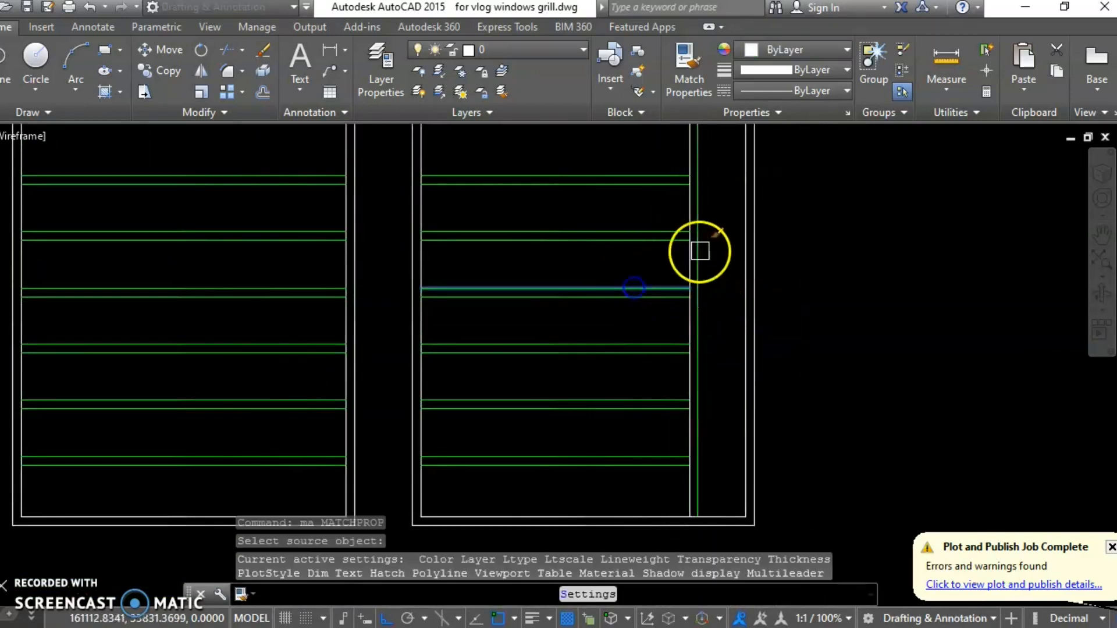
{"action": "key", "text": "Escape"}
{"action": "scroll", "coordinate": [631, 309], "scroll_direction": "down", "scroll_amount": 3}
{"action": "type", "text": "ma"}
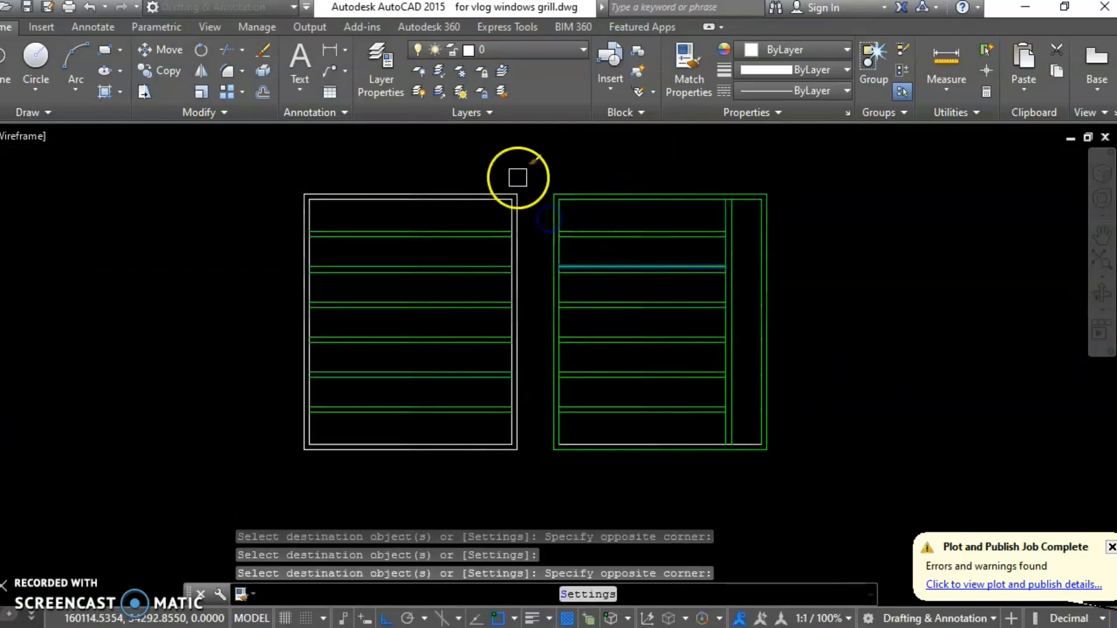
{"action": "left_click", "coordinate": [274, 461]}
{"action": "key", "text": "Escape"}
{"action": "right_click", "coordinate": [579, 482]}
{"action": "key", "text": "Escape"}
Step: Copy the grill with the vertical bar about 1280 units horizontally to its right
{"action": "middle_click_drag", "start_coordinate": [601, 431], "coordinate": [560, 425]}
{"action": "key", "text": "Escape"}
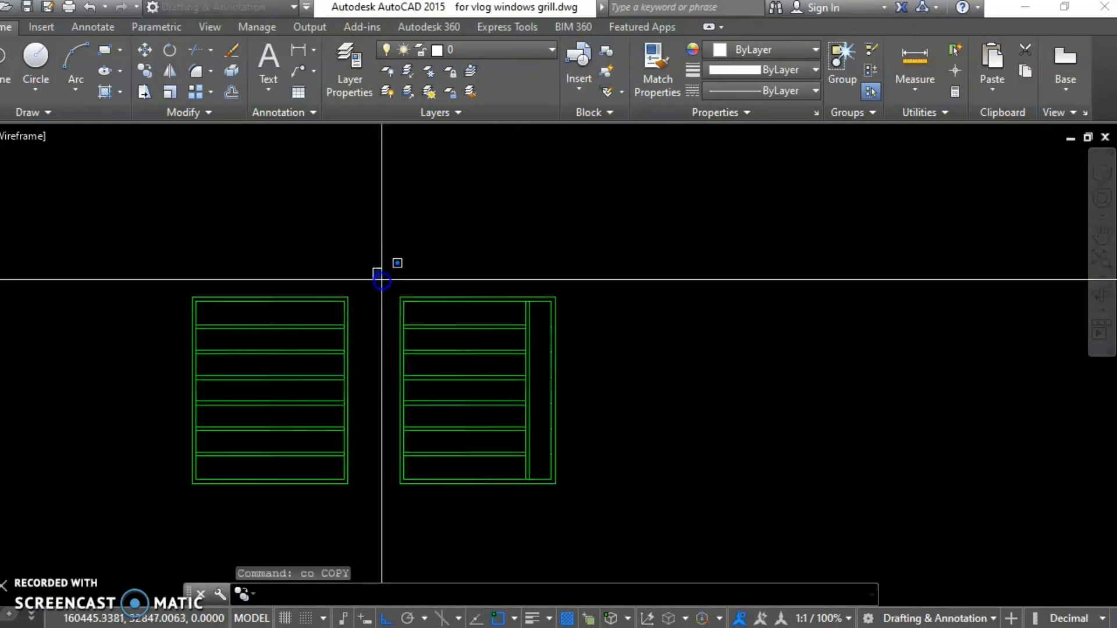
{"action": "left_click", "coordinate": [610, 526]}
{"action": "key", "text": "space"}
{"action": "left_click", "coordinate": [439, 235]}
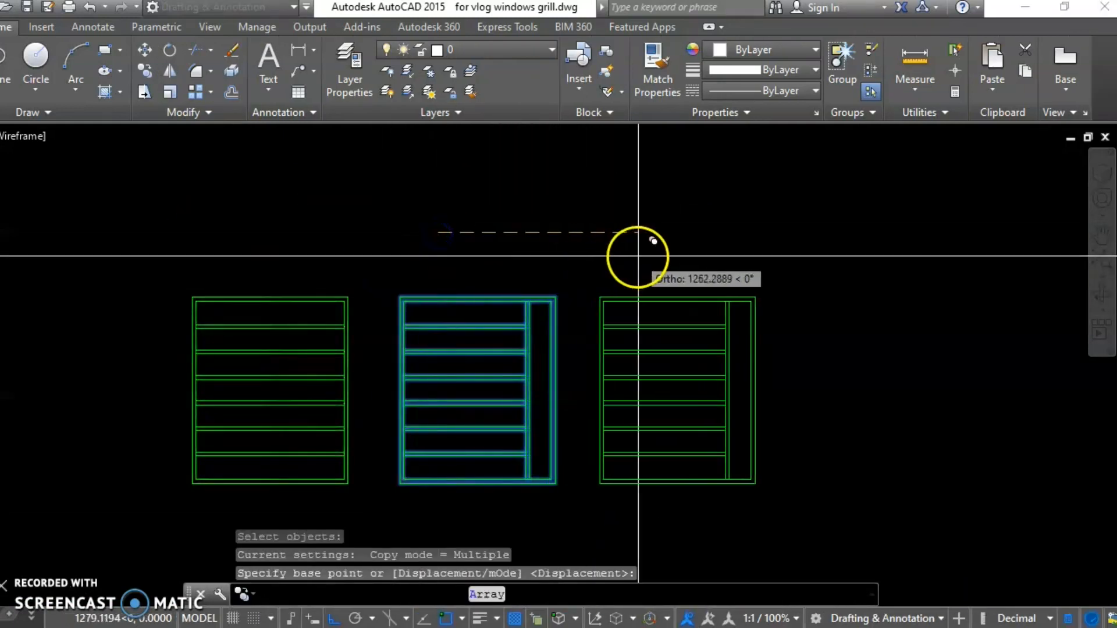
{"action": "left_click", "coordinate": [638, 257]}
{"action": "key", "text": "space"}
{"action": "key", "text": "Escape"}
{"action": "key", "text": "Escape"}
Step: Mirror the third grill's vertical bar about a vertical axis through the frame's centre, keeping the original
{"action": "type", "text": "mi"}
{"action": "scroll", "coordinate": [720, 333], "scroll_direction": "up", "scroll_amount": 4}
{"action": "left_click", "coordinate": [759, 285]}
{"action": "left_click", "coordinate": [710, 299]}
{"action": "middle_click_drag", "start_coordinate": [584, 305], "coordinate": [641, 250]}
{"action": "scroll", "coordinate": [633, 243], "scroll_direction": "up", "scroll_amount": 2}
{"action": "scroll", "coordinate": [618, 275], "scroll_direction": "down", "scroll_amount": 4}
{"action": "key", "text": "space"}
{"action": "left_click", "coordinate": [647, 239]}
{"action": "middle_click_drag", "start_coordinate": [654, 390], "coordinate": [636, 278]}
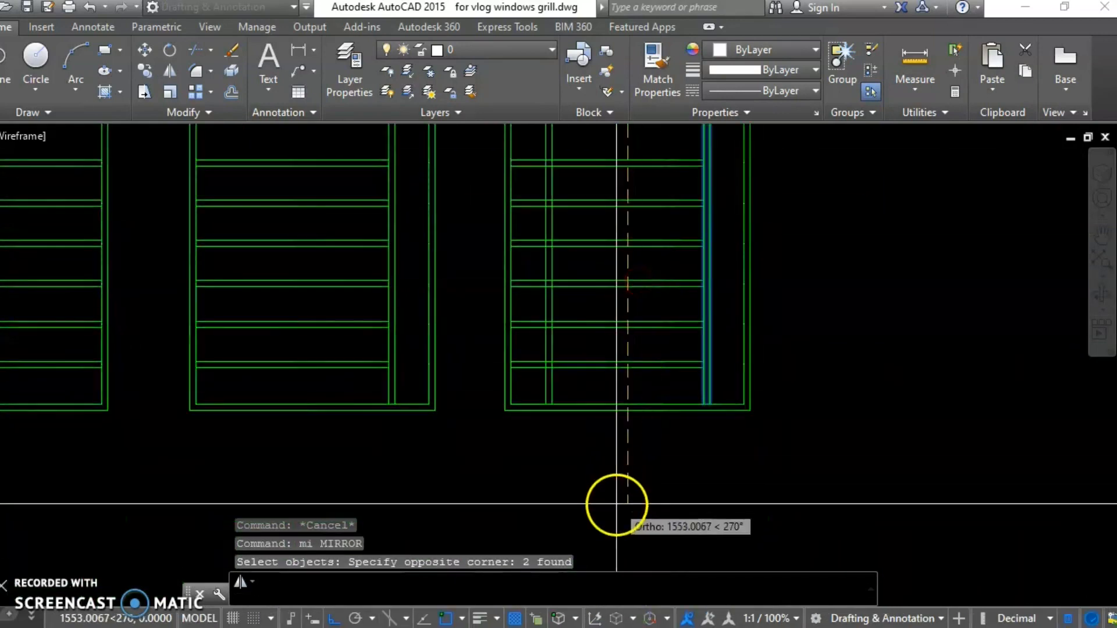
{"action": "left_click", "coordinate": [616, 506]}
{"action": "key", "text": "space"}
{"action": "key", "text": "Escape"}
Step: Trim the horizontal bar lines out of the gap between the two lines of the third grill's mirrored vertical bar
{"action": "middle_click_drag", "start_coordinate": [567, 366], "coordinate": [561, 402]}
{"action": "scroll", "coordinate": [550, 403], "scroll_direction": "up", "scroll_amount": 6}
{"action": "type", "text": "tr"}
{"action": "key", "text": "space"}
{"action": "scroll", "coordinate": [519, 375], "scroll_direction": "down", "scroll_amount": 3}
{"action": "scroll", "coordinate": [504, 299], "scroll_direction": "up", "scroll_amount": 3}
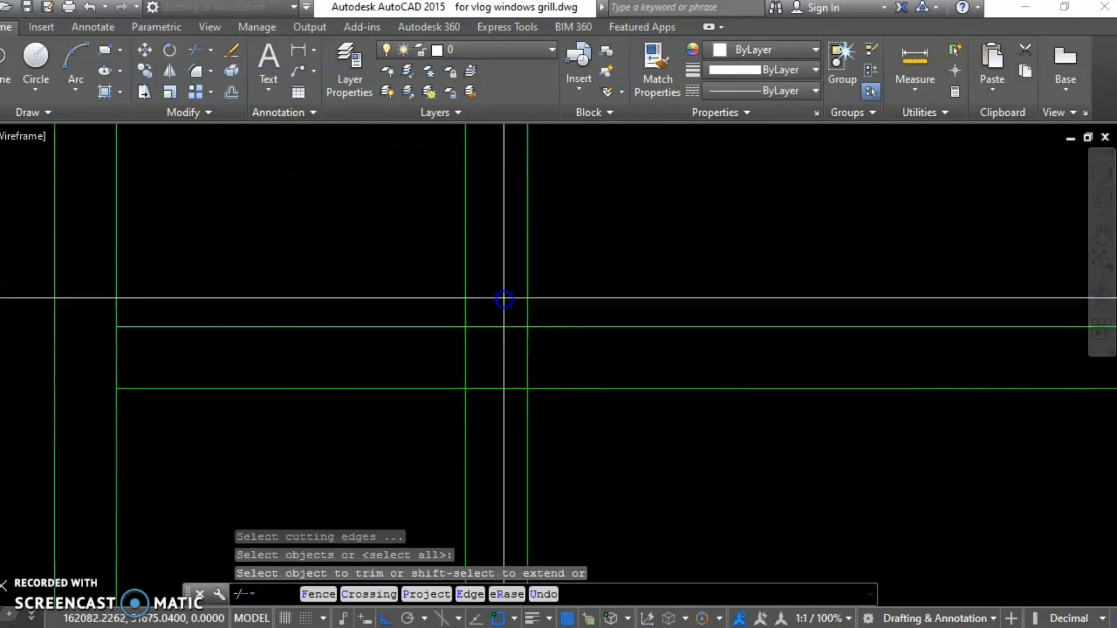
{"action": "left_click", "coordinate": [431, 415]}
{"action": "left_click", "coordinate": [365, 260]}
{"action": "middle_click_drag", "start_coordinate": [503, 295], "coordinate": [480, 528]}
{"action": "type", "text": "e"}
{"action": "left_click", "coordinate": [480, 230]}
{"action": "middle_click_drag", "start_coordinate": [475, 150], "coordinate": [460, 457]}
{"action": "left_click", "coordinate": [467, 319]}
{"action": "scroll", "coordinate": [460, 457], "scroll_direction": "down", "scroll_amount": 4}
{"action": "scroll", "coordinate": [469, 327], "scroll_direction": "up", "scroll_amount": 4}
{"action": "left_click", "coordinate": [462, 228]}
{"action": "left_click", "coordinate": [453, 341]}
{"action": "middle_click_drag", "start_coordinate": [422, 250], "coordinate": [421, 479]}
{"action": "middle_click_drag", "start_coordinate": [446, 228], "coordinate": [448, 401]}
{"action": "left_click", "coordinate": [471, 240]}
{"action": "left_click", "coordinate": [457, 337]}
{"action": "middle_click_drag", "start_coordinate": [424, 267], "coordinate": [419, 400]}
{"action": "scroll", "coordinate": [418, 400], "scroll_direction": "down", "scroll_amount": 4}
{"action": "scroll", "coordinate": [430, 302], "scroll_direction": "up", "scroll_amount": 6}
{"action": "left_click", "coordinate": [422, 272]}
{"action": "left_click", "coordinate": [399, 377]}
{"action": "middle_click_drag", "start_coordinate": [407, 283], "coordinate": [412, 507]}
{"action": "scroll", "coordinate": [404, 430], "scroll_direction": "down", "scroll_amount": 4}
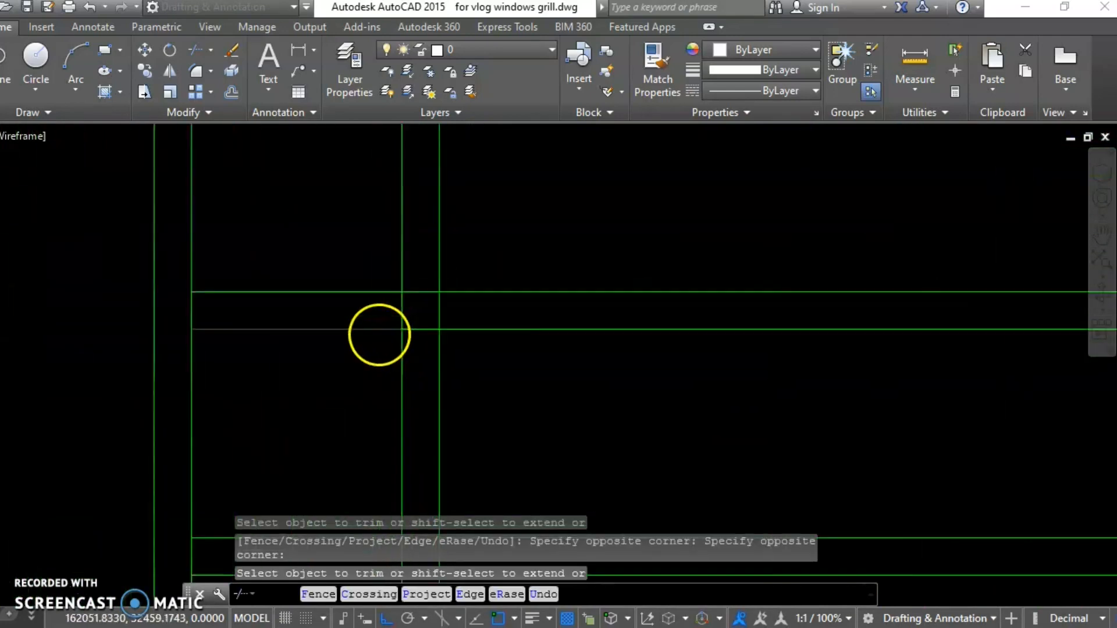
Step: Erase the short horizontal bar segments between the third grill's left edge and its mirrored vertical bar
{"action": "scroll", "coordinate": [384, 331], "scroll_direction": "up", "scroll_amount": 6}
{"action": "left_click", "coordinate": [344, 358]}
{"action": "left_click", "coordinate": [286, 182]}
{"action": "type", "text": "e"}
{"action": "middle_click_drag", "start_coordinate": [387, 431], "coordinate": [489, 246]}
{"action": "scroll", "coordinate": [466, 373], "scroll_direction": "down", "scroll_amount": 2}
{"action": "middle_click_drag", "start_coordinate": [491, 389], "coordinate": [590, 160]}
{"action": "left_click", "coordinate": [523, 221]}
{"action": "left_click", "coordinate": [451, 407]}
{"action": "type", "text": "e"}
{"action": "middle_click_drag", "start_coordinate": [419, 426], "coordinate": [446, 200]}
{"action": "scroll", "coordinate": [473, 361], "scroll_direction": "down", "scroll_amount": 8}
{"action": "left_click", "coordinate": [484, 351]}
{"action": "left_click", "coordinate": [463, 453]}
{"action": "type", "text": "e"}
{"action": "middle_click_drag", "start_coordinate": [439, 428], "coordinate": [443, 212]}
{"action": "left_click", "coordinate": [470, 321]}
{"action": "type", "text": "e"}
{"action": "scroll", "coordinate": [496, 342], "scroll_direction": "down", "scroll_amount": 5}
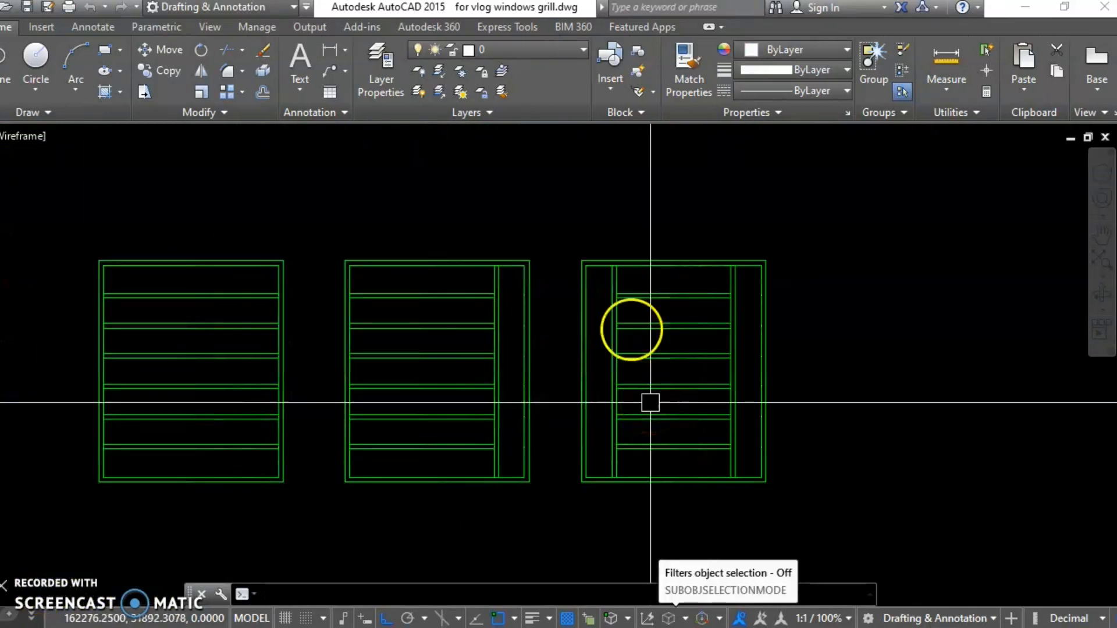
{"action": "key", "text": "Escape"}
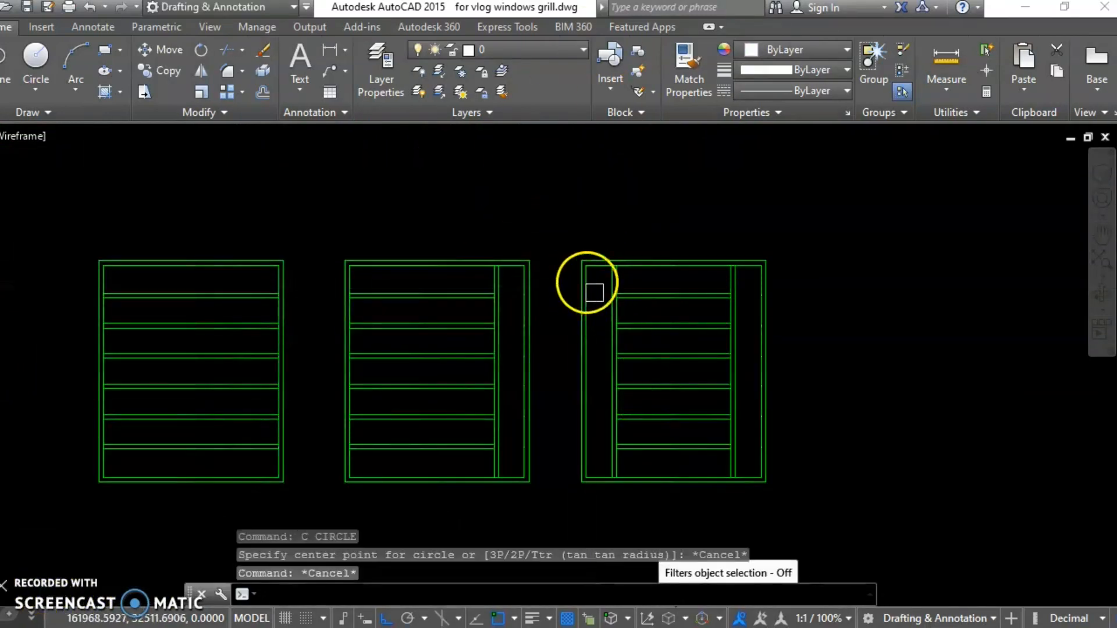
Step: Copy the third grill, with vertical bars on both sides, horizontally into the empty space on its right
{"action": "type", "text": "co"}
{"action": "key", "text": "space"}
{"action": "left_click", "coordinate": [569, 237]}
{"action": "left_click", "coordinate": [805, 516]}
{"action": "key", "text": "Return"}
{"action": "left_click", "coordinate": [612, 190]}
{"action": "left_click", "coordinate": [861, 227]}
{"action": "key", "text": "Return"}
{"action": "key", "text": "Escape"}
Step: Extend the fourth grill's first horizontal bar to the left vertical bar's outer line and trim that vertical bar above it
{"action": "scroll", "coordinate": [887, 326], "scroll_direction": "up", "scroll_amount": 6}
{"action": "middle_click_drag", "start_coordinate": [661, 304], "coordinate": [588, 321]}
{"action": "type", "text": "ex"}
{"action": "key", "text": "space"}
{"action": "key", "text": "Escape"}
{"action": "scroll", "coordinate": [573, 263], "scroll_direction": "up", "scroll_amount": 4}
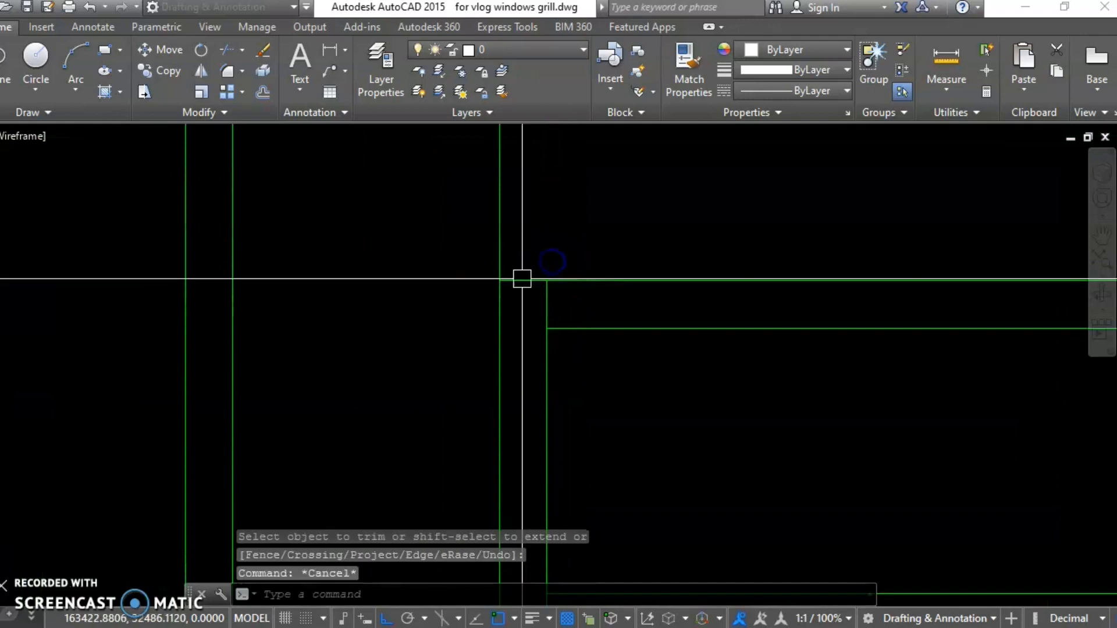
{"action": "type", "text": "tr"}
{"action": "left_click", "coordinate": [491, 237]}
{"action": "left_click", "coordinate": [526, 257]}
{"action": "key", "text": "space"}
{"action": "key", "text": "Escape"}
Step: Extend the second horizontal bar to the left vertical bar's outer line and trim the crossing lines inside that corner
{"action": "middle_click_drag", "start_coordinate": [568, 348], "coordinate": [469, 231]}
{"action": "scroll", "coordinate": [472, 238], "scroll_direction": "down", "scroll_amount": 4}
{"action": "middle_click_drag", "start_coordinate": [479, 300], "coordinate": [474, 270]}
{"action": "key", "text": "Escape"}
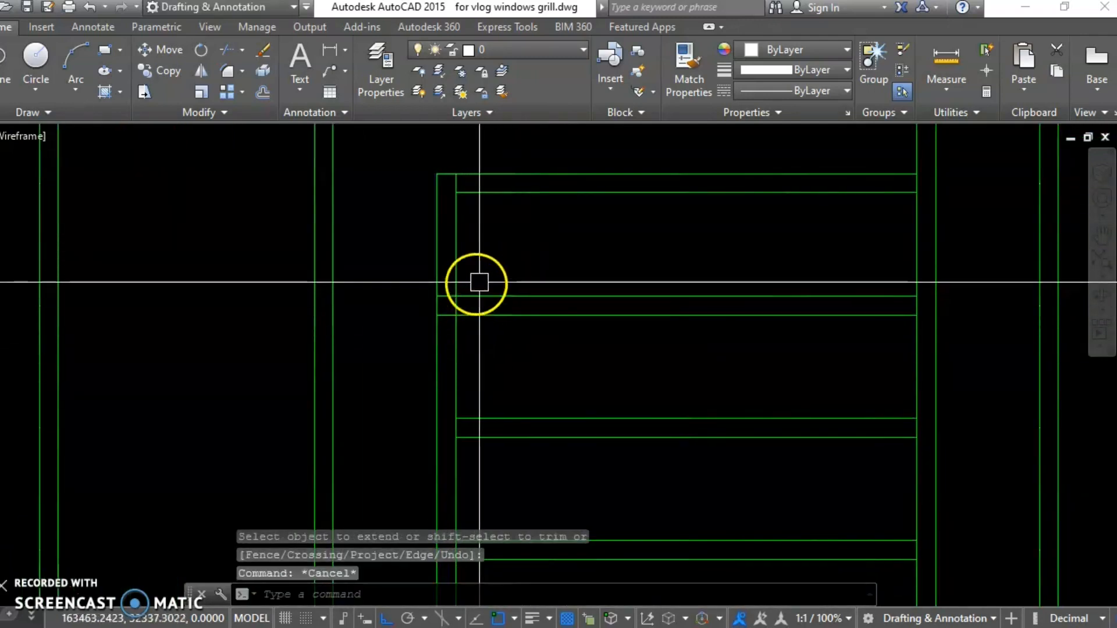
{"action": "scroll", "coordinate": [469, 302], "scroll_direction": "up", "scroll_amount": 6}
{"action": "key", "text": "space"}
{"action": "key", "text": "Escape"}
{"action": "scroll", "coordinate": [468, 301], "scroll_direction": "down", "scroll_amount": 6}
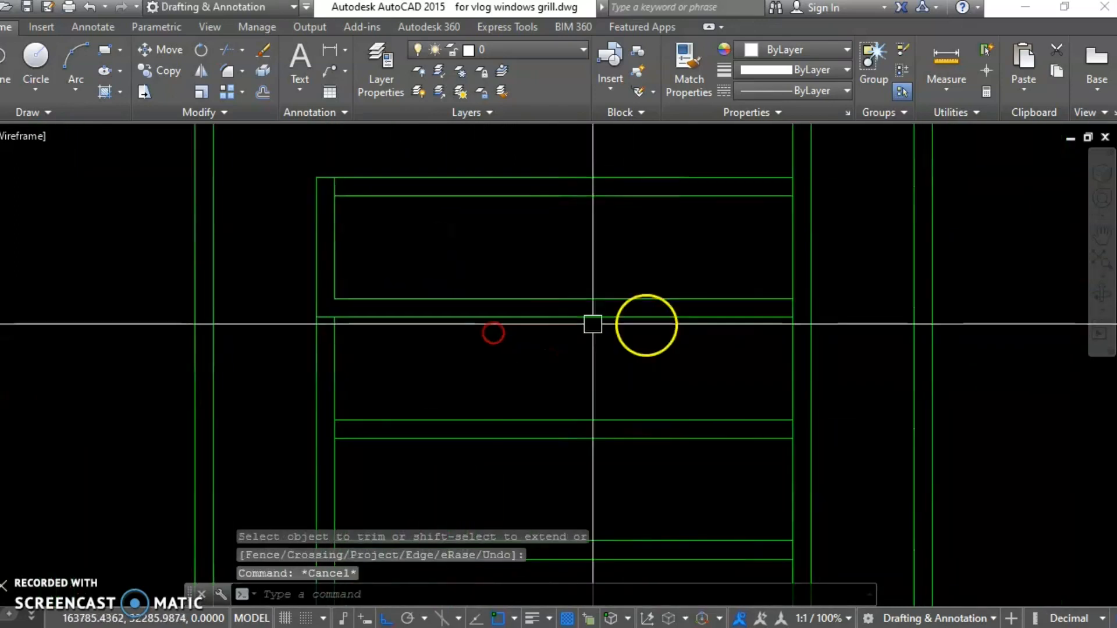
Step: Extend the second bar's upper line to the right vertical bar's outer line and trim the inner line across the bar
{"action": "type", "text": "ex"}
{"action": "key", "text": "space"}
{"action": "key", "text": "Escape"}
{"action": "scroll", "coordinate": [777, 307], "scroll_direction": "up", "scroll_amount": 6}
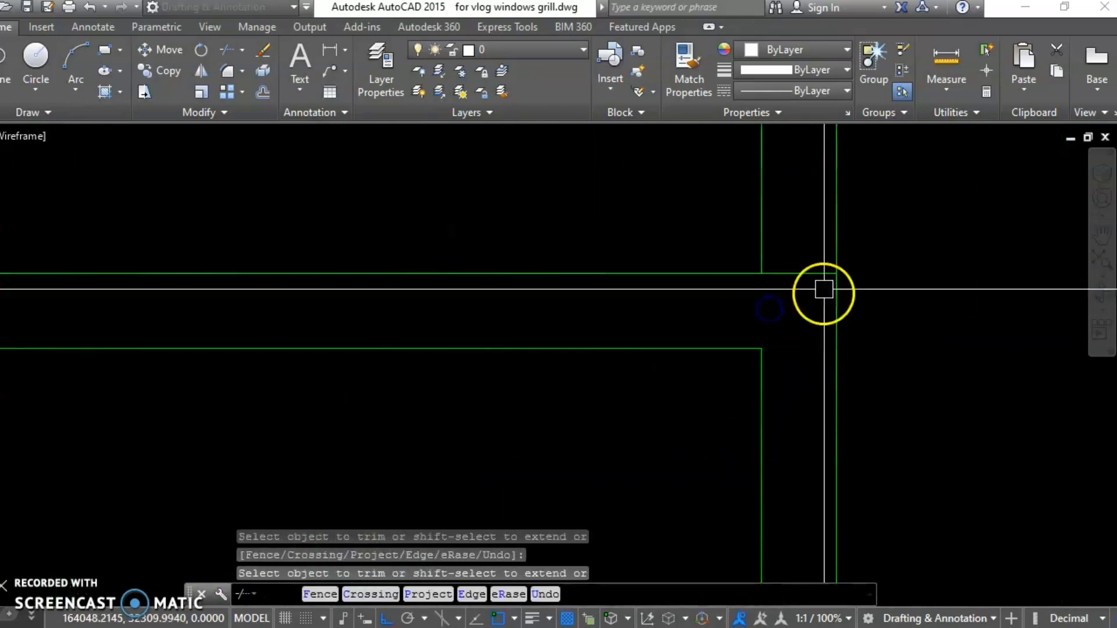
{"action": "middle_click_drag", "start_coordinate": [818, 249], "coordinate": [766, 329]}
{"action": "key", "text": "Escape"}
{"action": "type", "text": "tr"}
{"action": "key", "text": "space"}
{"action": "key", "text": "space"}
{"action": "scroll", "coordinate": [806, 293], "scroll_direction": "down", "scroll_amount": 4}
{"action": "middle_click_drag", "start_coordinate": [798, 259], "coordinate": [770, 339]}
{"action": "key", "text": "Escape"}
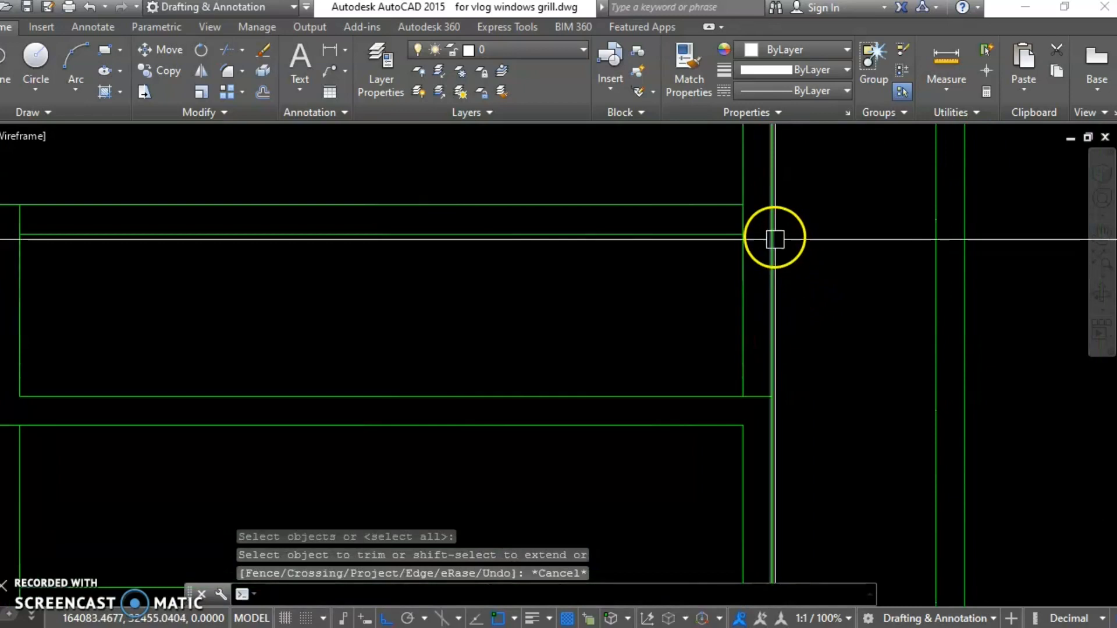
Step: Extend the first bar's lower line to the right vertical bar's outer line and trim the inner line across the bar
{"action": "key", "text": "space"}
{"action": "left_click", "coordinate": [736, 237]}
{"action": "key", "text": "Escape"}
{"action": "scroll", "coordinate": [760, 232], "scroll_direction": "up", "scroll_amount": 4}
{"action": "type", "text": "tr"}
{"action": "left_click", "coordinate": [720, 214]}
{"action": "key", "text": "Escape"}
{"action": "scroll", "coordinate": [760, 281], "scroll_direction": "down", "scroll_amount": 2}
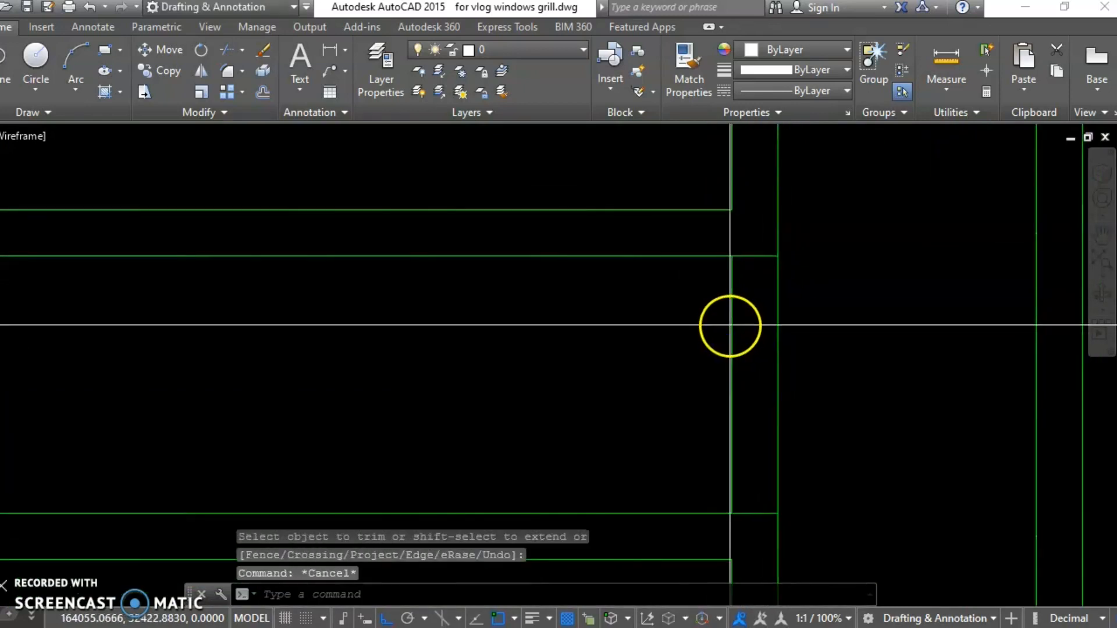
Step: Remove both lines of the right vertical bar between the first and second horizontal bars
{"action": "left_click", "coordinate": [732, 325]}
{"action": "key", "text": "Escape"}
{"action": "left_click", "coordinate": [732, 344]}
{"action": "left_click", "coordinate": [620, 381]}
{"action": "key", "text": "Delete"}
{"action": "key", "text": "Escape"}
{"action": "key", "text": "Escape"}
{"action": "left_click_drag", "start_coordinate": [815, 320], "coordinate": [658, 344]}
{"action": "scroll", "coordinate": [656, 341], "scroll_direction": "down", "scroll_amount": 8}
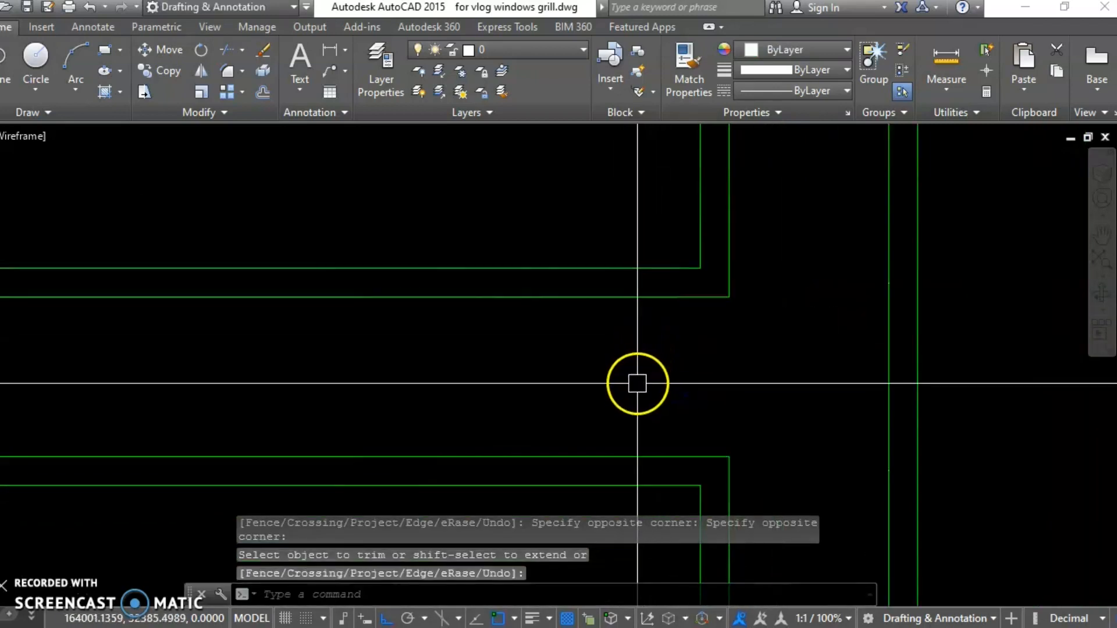
{"action": "scroll", "coordinate": [628, 380], "scroll_direction": "up", "scroll_amount": 4}
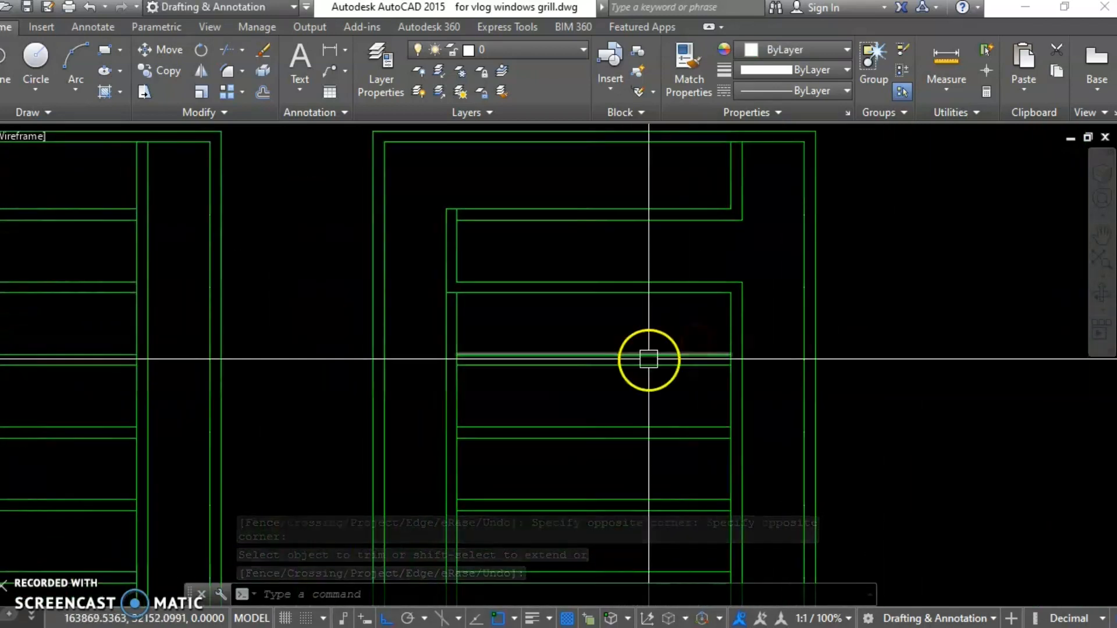
Step: Extend the third bar's upper line to the right vertical bar's outer line and trim the inner line across the bar
{"action": "left_click", "coordinate": [740, 373]}
{"action": "scroll", "coordinate": [733, 361], "scroll_direction": "up", "scroll_amount": 2}
{"action": "type", "text": "tr"}
{"action": "key", "text": "Return"}
{"action": "key", "text": "Return"}
{"action": "scroll", "coordinate": [736, 360], "scroll_direction": "up", "scroll_amount": 2}
{"action": "left_click", "coordinate": [722, 354]}
{"action": "middle_click_drag", "start_coordinate": [580, 342], "coordinate": [686, 347]}
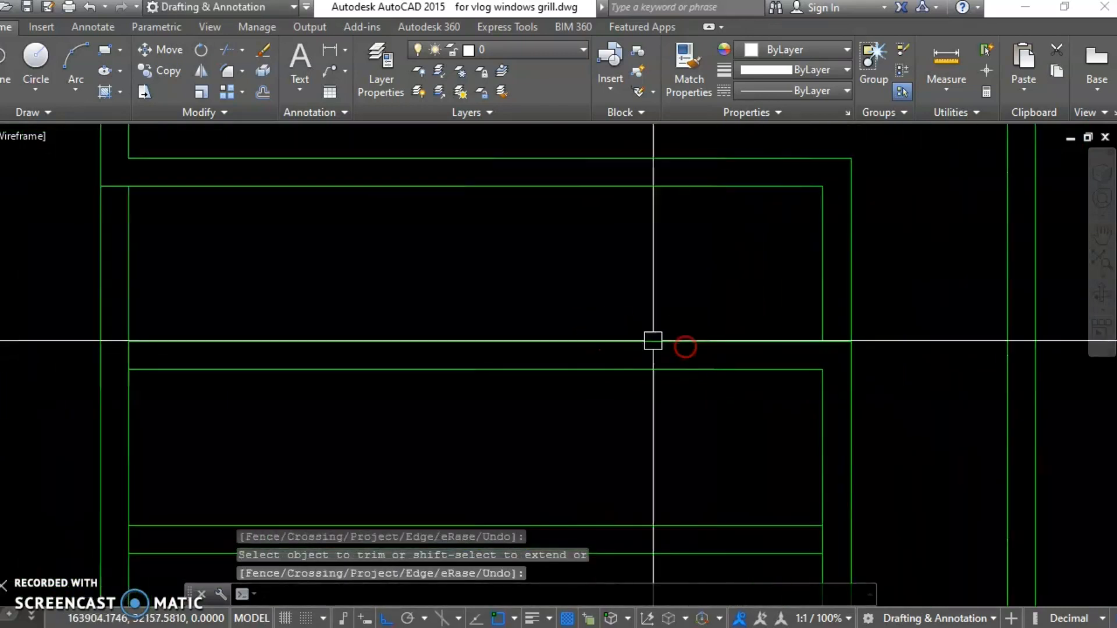
Step: Extend the third bar's upper line to the left outer line and trim that outer line between the second and third bars
{"action": "type", "text": "tr"}
{"action": "key", "text": "Escape"}
{"action": "scroll", "coordinate": [613, 351], "scroll_direction": "down", "scroll_amount": 4}
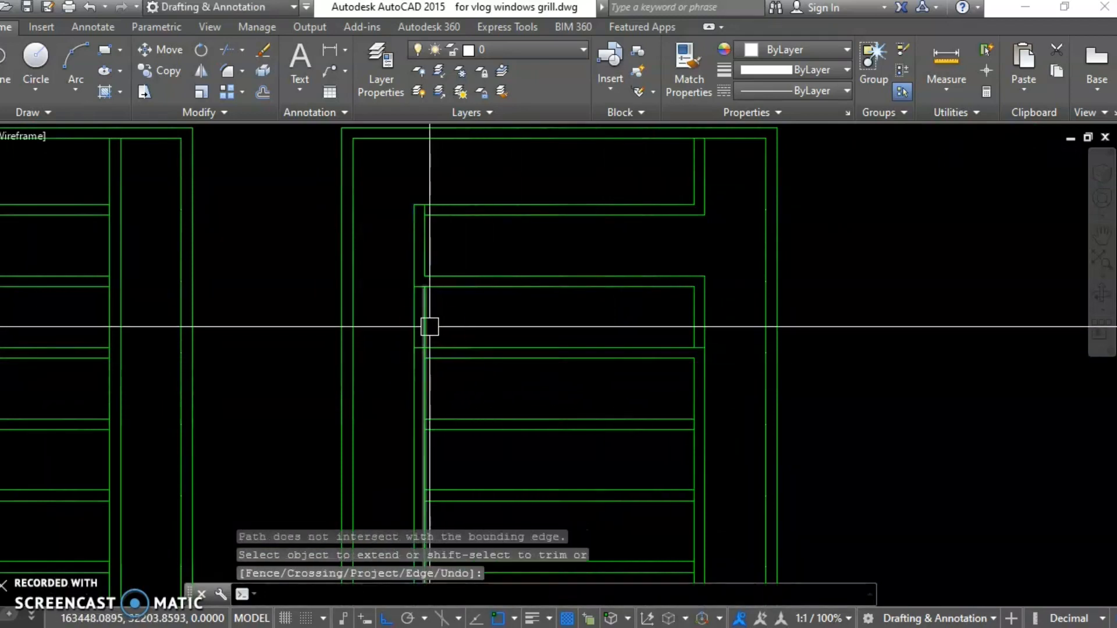
{"action": "type", "text": "tr"}
{"action": "key", "text": "Return"}
{"action": "key", "text": "Return"}
{"action": "scroll", "coordinate": [433, 351], "scroll_direction": "up", "scroll_amount": 3}
{"action": "key", "text": "Return"}
{"action": "scroll", "coordinate": [429, 302], "scroll_direction": "down", "scroll_amount": 1}
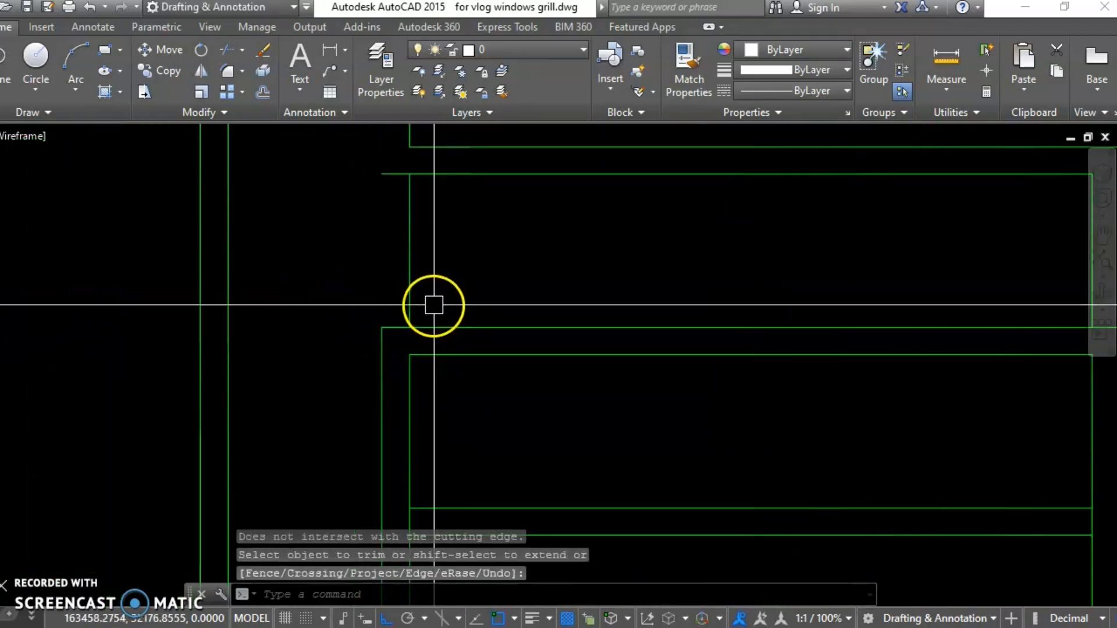
Step: Trim the remaining inner line of the left vertical bar between the second and third horizontal bars
{"action": "type", "text": "u"}
{"action": "key", "text": "Return"}
{"action": "right_click", "coordinate": [434, 310]}
{"action": "scroll", "coordinate": [424, 383], "scroll_direction": "up", "scroll_amount": 2}
{"action": "type", "text": "tr"}
{"action": "key", "text": "Return"}
{"action": "key", "text": "Return"}
{"action": "left_click", "coordinate": [397, 379]}
{"action": "key", "text": "Return"}
{"action": "scroll", "coordinate": [477, 363], "scroll_direction": "down", "scroll_amount": 3}
{"action": "middle_click_drag", "start_coordinate": [524, 401], "coordinate": [503, 340]}
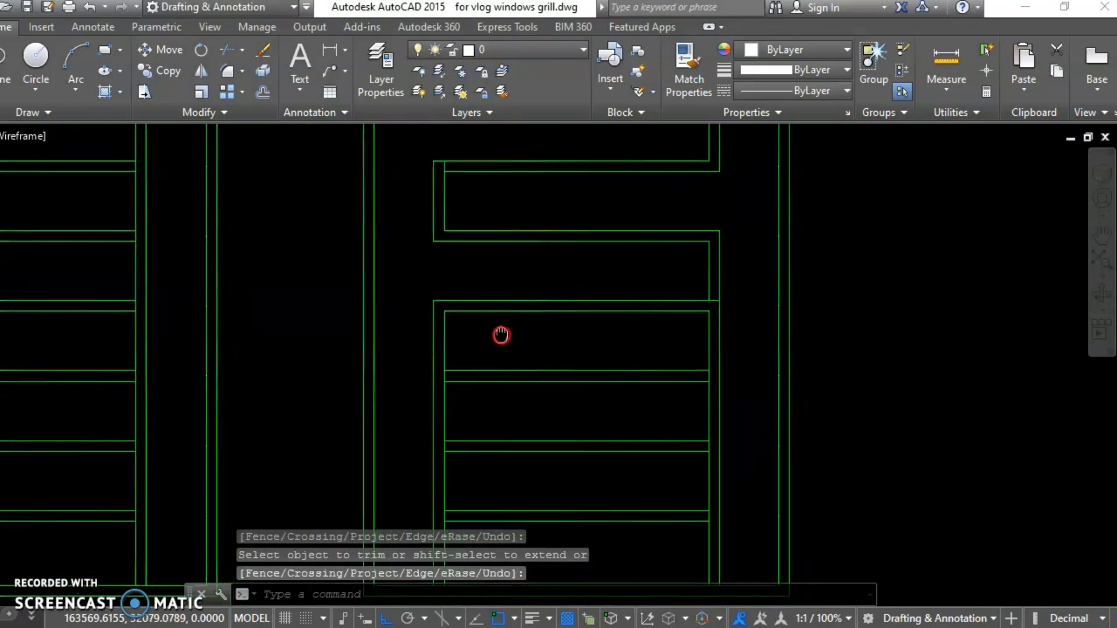
Step: Extend both lines of the fourth bar to the left vertical bar's outer line and trim the inner line across the bar
{"action": "type", "text": "ex"}
{"action": "key", "text": "Return"}
{"action": "scroll", "coordinate": [435, 383], "scroll_direction": "up", "scroll_amount": 3}
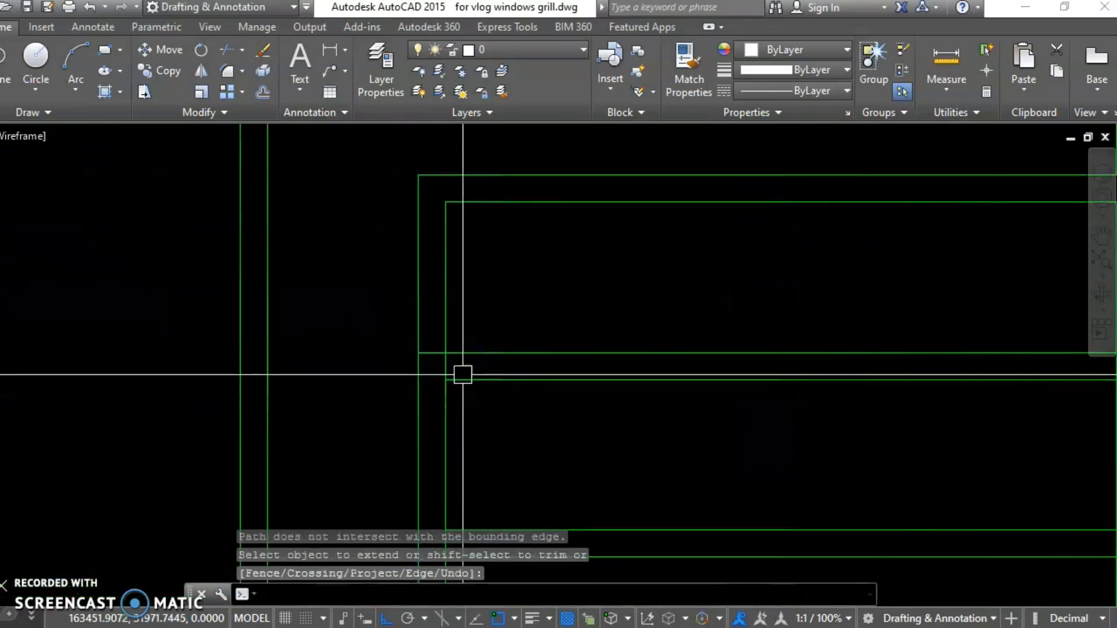
{"action": "key", "text": "Return"}
{"action": "type", "text": "tr"}
{"action": "key", "text": "Return"}
{"action": "scroll", "coordinate": [454, 373], "scroll_direction": "up", "scroll_amount": 4}
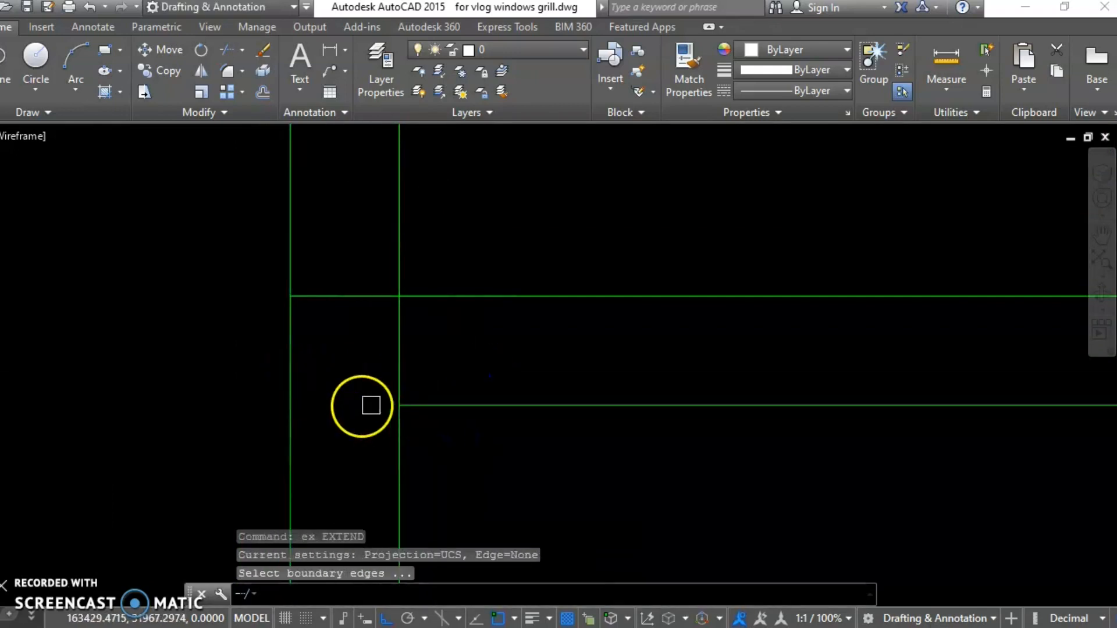
{"action": "left_click", "coordinate": [501, 354]}
{"action": "left_click", "coordinate": [474, 429]}
{"action": "right_click", "coordinate": [474, 429]}
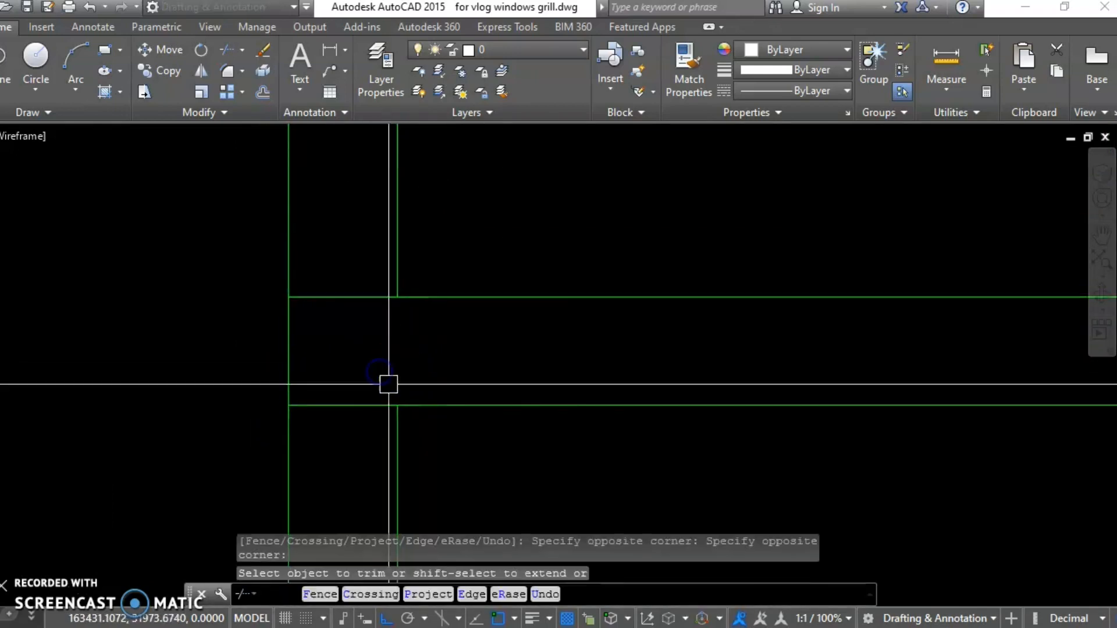
{"action": "right_click", "coordinate": [381, 377]}
Step: Trim the short end of the fourth bar's upper line inside its left corner
{"action": "scroll", "coordinate": [390, 314], "scroll_direction": "down", "scroll_amount": 3}
{"action": "scroll", "coordinate": [399, 338], "scroll_direction": "up", "scroll_amount": 6}
{"action": "scroll", "coordinate": [520, 367], "scroll_direction": "down", "scroll_amount": 8}
{"action": "scroll", "coordinate": [512, 356], "scroll_direction": "up", "scroll_amount": 3}
{"action": "key", "text": "Return"}
{"action": "key", "text": "Return"}
{"action": "scroll", "coordinate": [512, 356], "scroll_direction": "up", "scroll_amount": 2}
{"action": "left_click", "coordinate": [475, 318]}
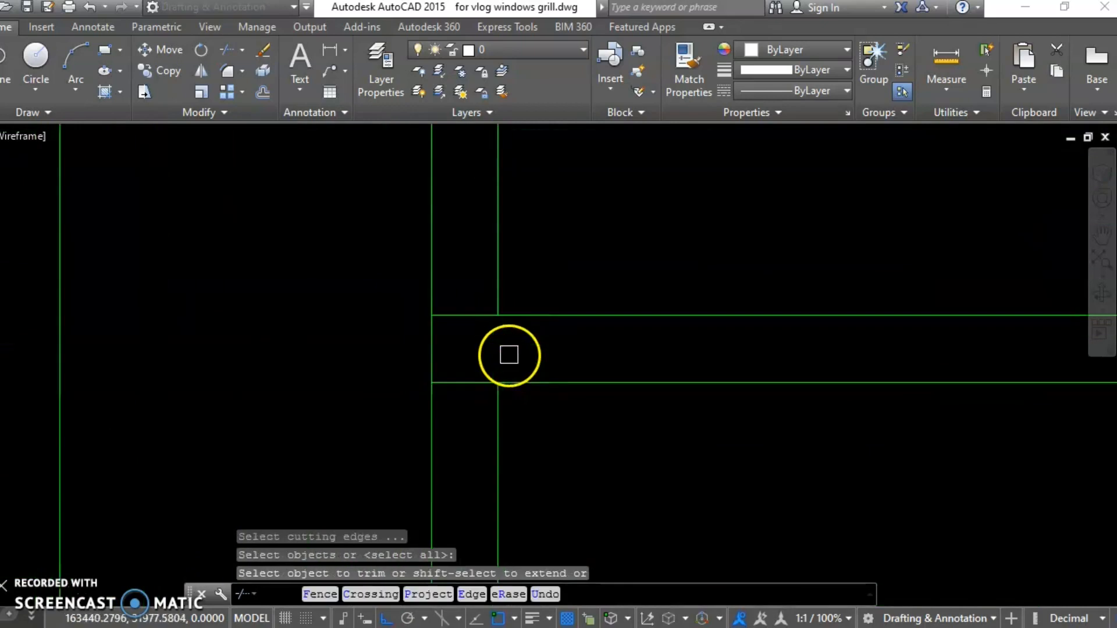
{"action": "left_click", "coordinate": [490, 343]}
Step: Extend the fourth bar's upper line to the right vertical bar's outer line
{"action": "scroll", "coordinate": [497, 350], "scroll_direction": "down", "scroll_amount": 10}
{"action": "scroll", "coordinate": [658, 357], "scroll_direction": "up", "scroll_amount": 4}
{"action": "right_click", "coordinate": [651, 375]}
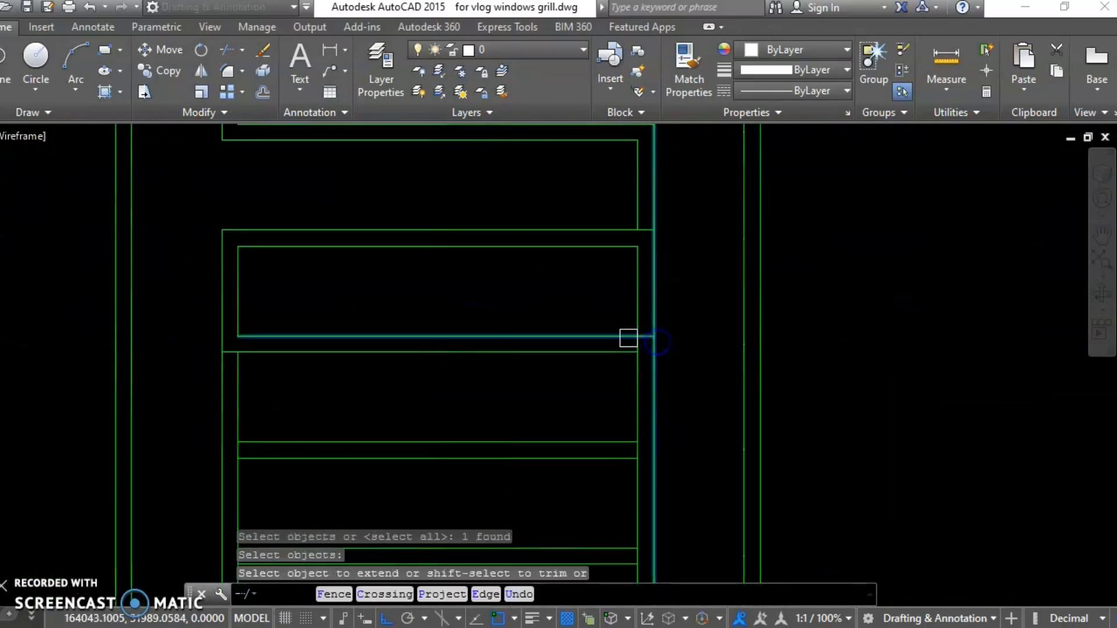
{"action": "scroll", "coordinate": [649, 347], "scroll_direction": "up", "scroll_amount": 6}
{"action": "type", "text": "tr"}
{"action": "key", "text": "Return"}
{"action": "key", "text": "Return"}
{"action": "scroll", "coordinate": [605, 296], "scroll_direction": "down", "scroll_amount": 4}
{"action": "middle_click_drag", "start_coordinate": [615, 287], "coordinate": [611, 330]}
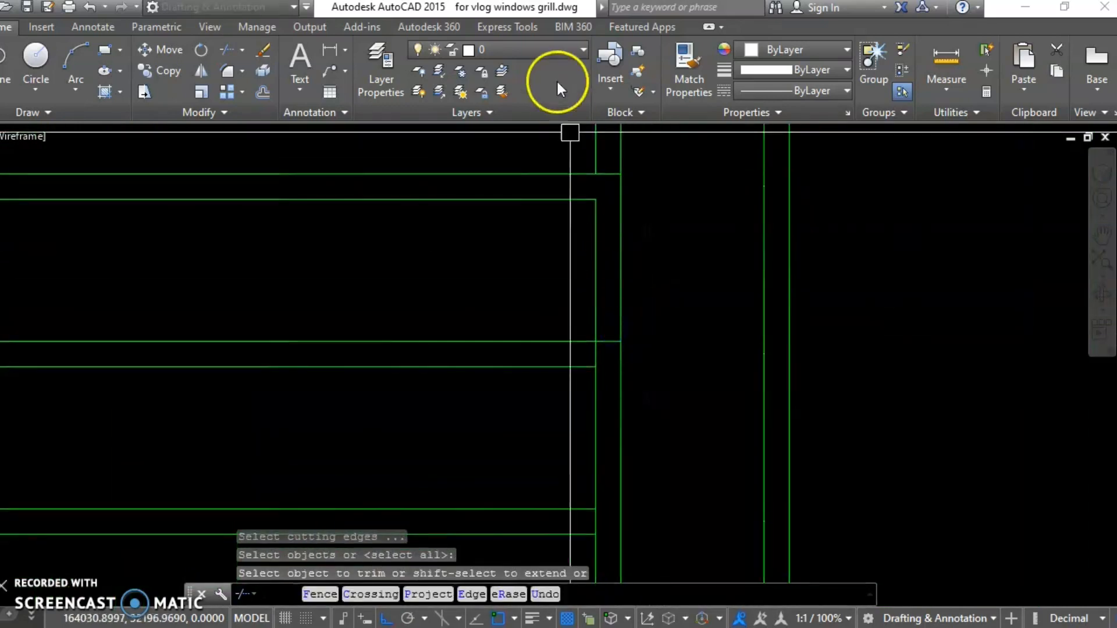
{"action": "key", "text": "Escape"}
Step: Extend the third bar's lower line to the right outer line and trim the right vertical bar between the third and fourth bars
{"action": "middle_click_drag", "start_coordinate": [606, 165], "coordinate": [620, 267]}
{"action": "right_click", "coordinate": [578, 300]}
{"action": "left_click", "coordinate": [615, 319]}
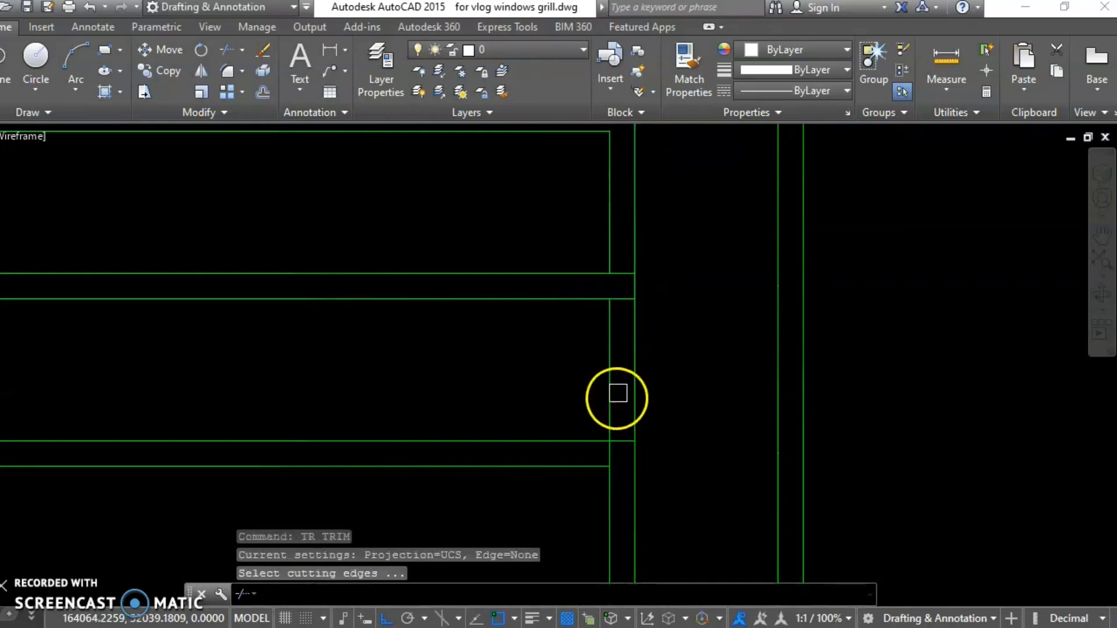
{"action": "mouse_move", "coordinate": [631, 395]}
{"action": "middle_mouse_down"}
{"action": "mouse_move", "coordinate": [671, 312]}
{"action": "mouse_move", "coordinate": [707, 321]}
{"action": "middle_mouse_up"}
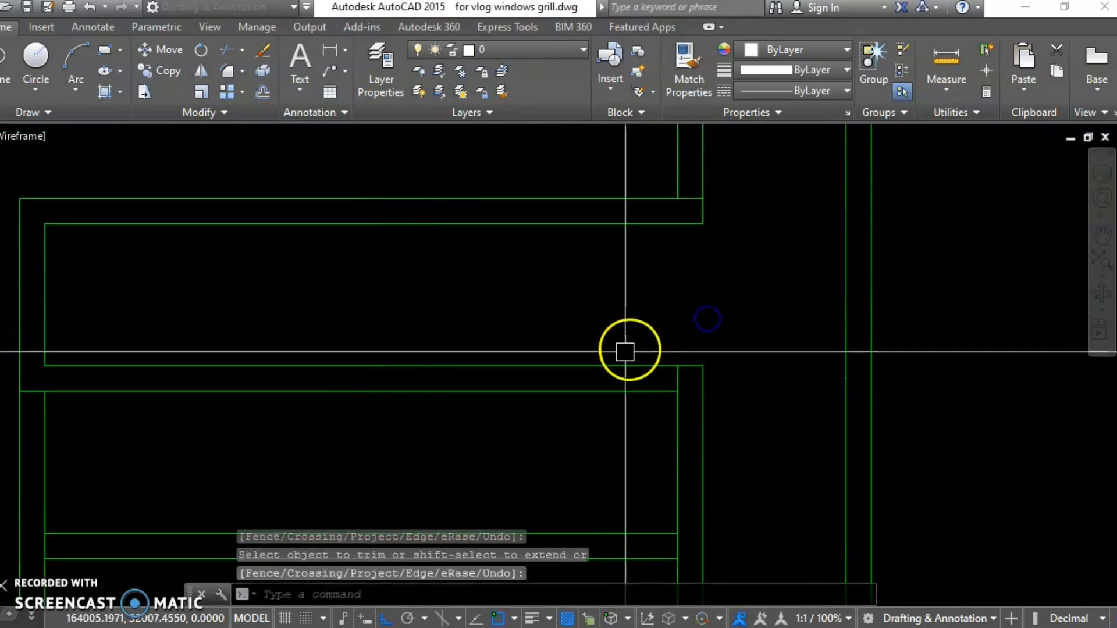
Step: Trim the right vertical bar's inner line where it crosses the fourth horizontal bar's corner
{"action": "middle_click_drag", "start_coordinate": [624, 348], "coordinate": [616, 383]}
{"action": "scroll", "coordinate": [682, 233], "scroll_direction": "up", "scroll_amount": 8}
{"action": "type", "text": "tr"}
{"action": "key", "text": "space"}
{"action": "key", "text": "space"}
{"action": "left_click", "coordinate": [681, 235]}
{"action": "left_click", "coordinate": [659, 257]}
{"action": "key", "text": "space"}
{"action": "scroll", "coordinate": [634, 281], "scroll_direction": "down", "scroll_amount": 14}
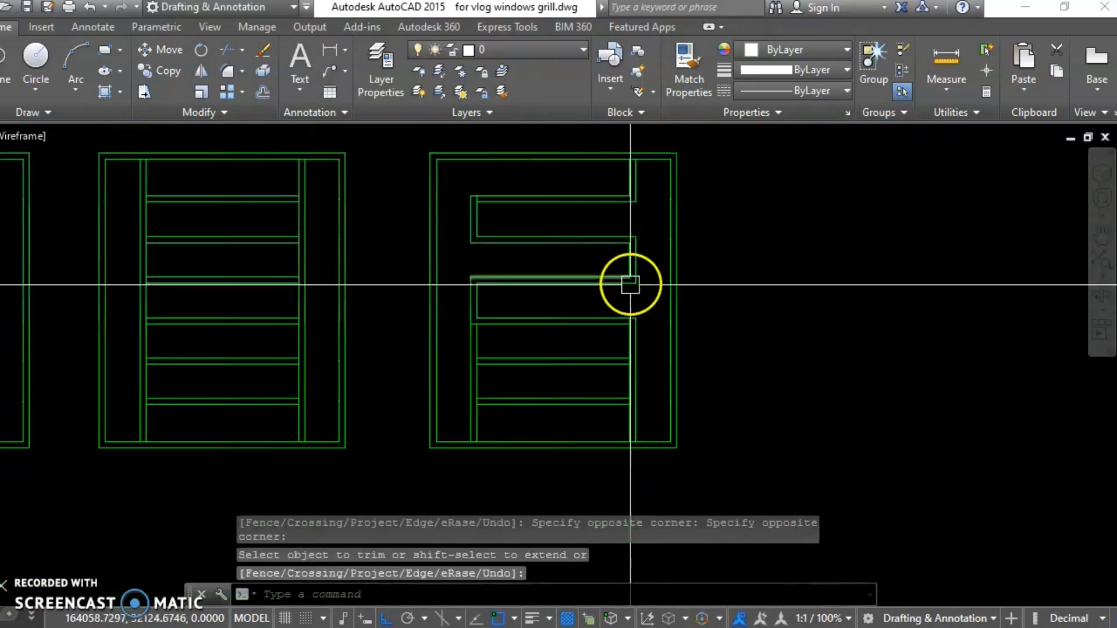
Step: Trim the short end of the third bar's upper line inside its right corner
{"action": "scroll", "coordinate": [643, 315], "scroll_direction": "up", "scroll_amount": 8}
{"action": "scroll", "coordinate": [639, 317], "scroll_direction": "up", "scroll_amount": 2}
{"action": "type", "text": "tr"}
{"action": "key", "text": "space"}
{"action": "key", "text": "space"}
{"action": "left_click", "coordinate": [526, 275]}
{"action": "key", "text": "space"}
{"action": "scroll", "coordinate": [523, 312], "scroll_direction": "down", "scroll_amount": 8}
{"action": "middle_click_drag", "start_coordinate": [505, 328], "coordinate": [668, 317]}
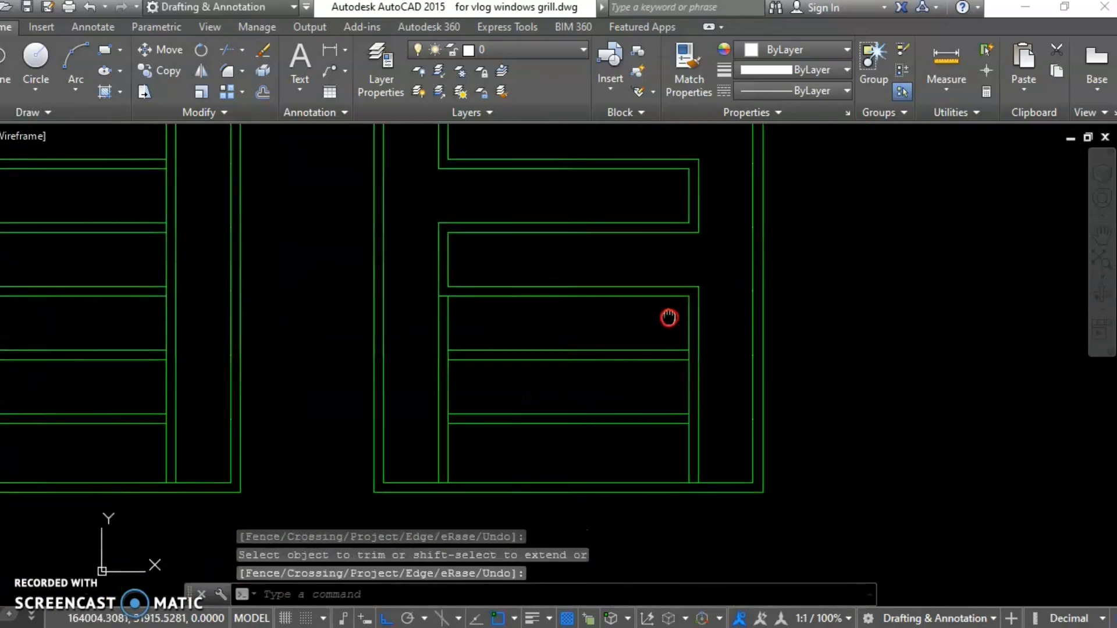
Step: Extend the fifth horizontal bar's lines to the left vertical bar's outer line
{"action": "key", "text": "space"}
{"action": "scroll", "coordinate": [463, 364], "scroll_direction": "up", "scroll_amount": 7}
{"action": "left_click", "coordinate": [465, 307]}
{"action": "left_click", "coordinate": [467, 350]}
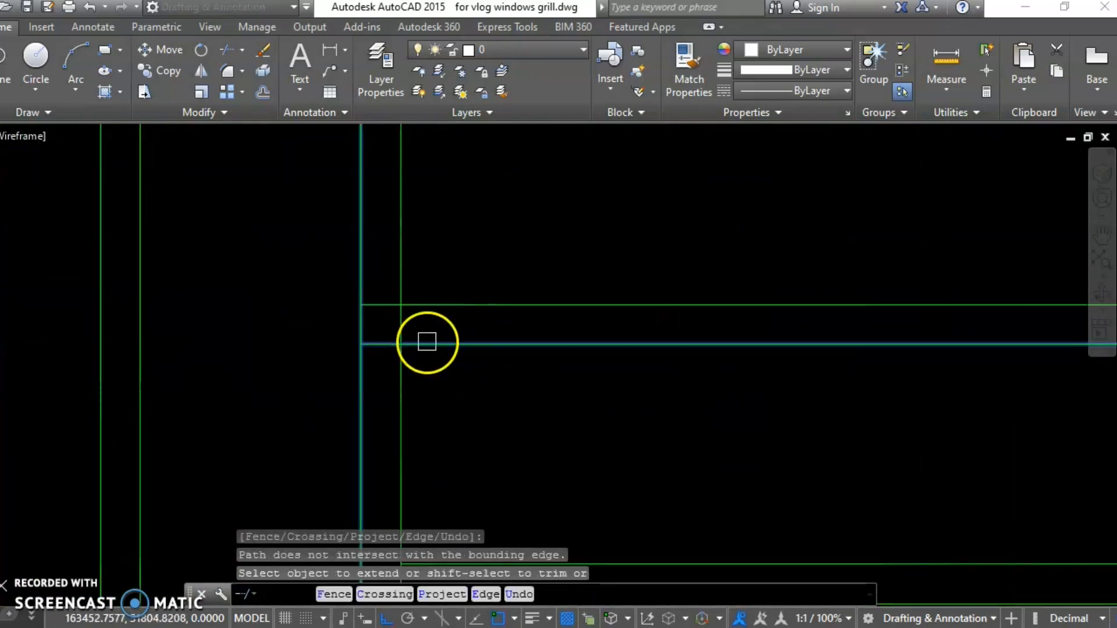
Step: Trim away the left vertical bar between the fourth and fifth bars and the leftover lines inside the fifth bar's left corner
{"action": "type", "text": "tr"}
{"action": "key", "text": "space"}
{"action": "key", "text": "space"}
{"action": "scroll", "coordinate": [408, 285], "scroll_direction": "down", "scroll_amount": 5}
{"action": "middle_click_drag", "start_coordinate": [397, 259], "coordinate": [448, 308]}
{"action": "scroll", "coordinate": [467, 405], "scroll_direction": "up", "scroll_amount": 6}
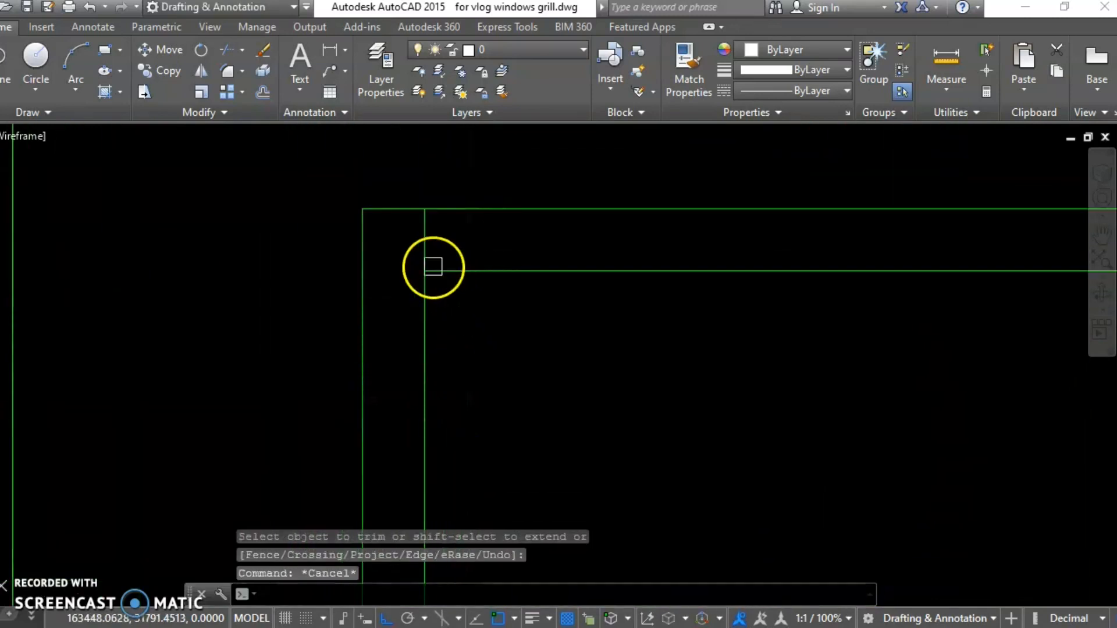
{"action": "left_click", "coordinate": [429, 248]}
{"action": "key", "text": "Return"}
{"action": "scroll", "coordinate": [494, 297], "scroll_direction": "down", "scroll_amount": 8}
{"action": "scroll", "coordinate": [502, 331], "scroll_direction": "up", "scroll_amount": 2}
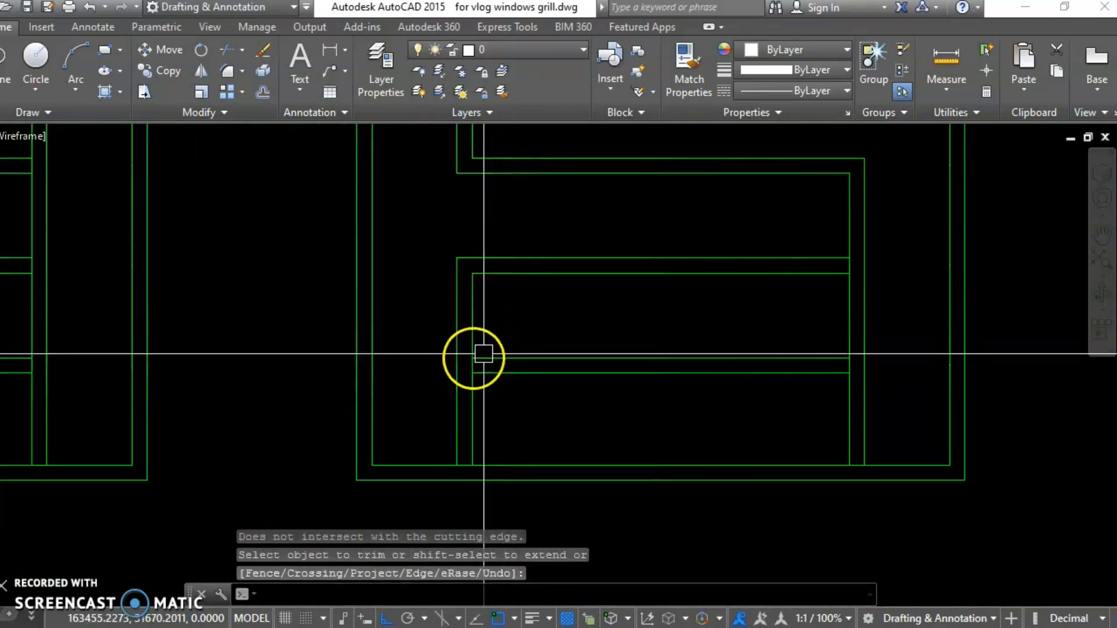
Step: Extend the sixth horizontal bar's lines to the left vertical bar's outer line
{"action": "left_click", "coordinate": [529, 340]}
{"action": "left_click", "coordinate": [498, 385]}
{"action": "key", "text": "Return"}
{"action": "scroll", "coordinate": [489, 373], "scroll_direction": "up", "scroll_amount": 8}
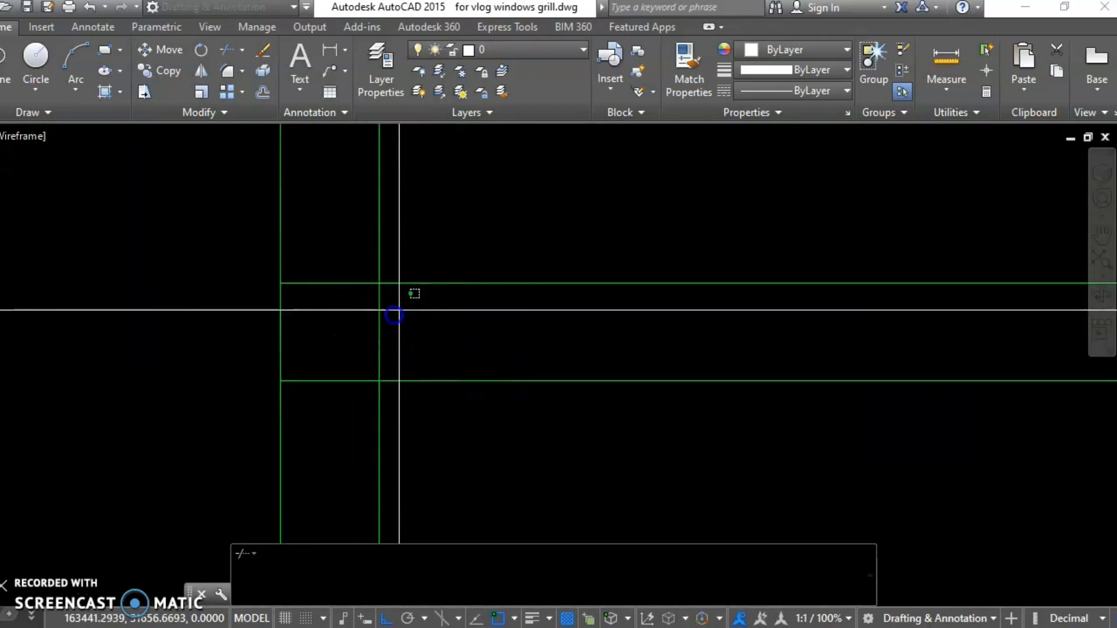
Step: Trim the leftover line inside the sixth bar's left corner and erase the left vertical bar's lines below it
{"action": "left_click", "coordinate": [341, 283]}
{"action": "middle_click_drag", "start_coordinate": [350, 369], "coordinate": [464, 242]}
{"action": "key", "text": "Return"}
{"action": "scroll", "coordinate": [446, 312], "scroll_direction": "down", "scroll_amount": 4}
{"action": "left_click", "coordinate": [428, 329]}
{"action": "key", "text": "Return"}
{"action": "middle_click_drag", "start_coordinate": [496, 329], "coordinate": [486, 351]}
{"action": "left_click", "coordinate": [487, 351]}
{"action": "left_click", "coordinate": [438, 375]}
{"action": "scroll", "coordinate": [481, 364], "scroll_direction": "down", "scroll_amount": 6}
{"action": "type", "text": "e"}
{"action": "key", "text": "Return"}
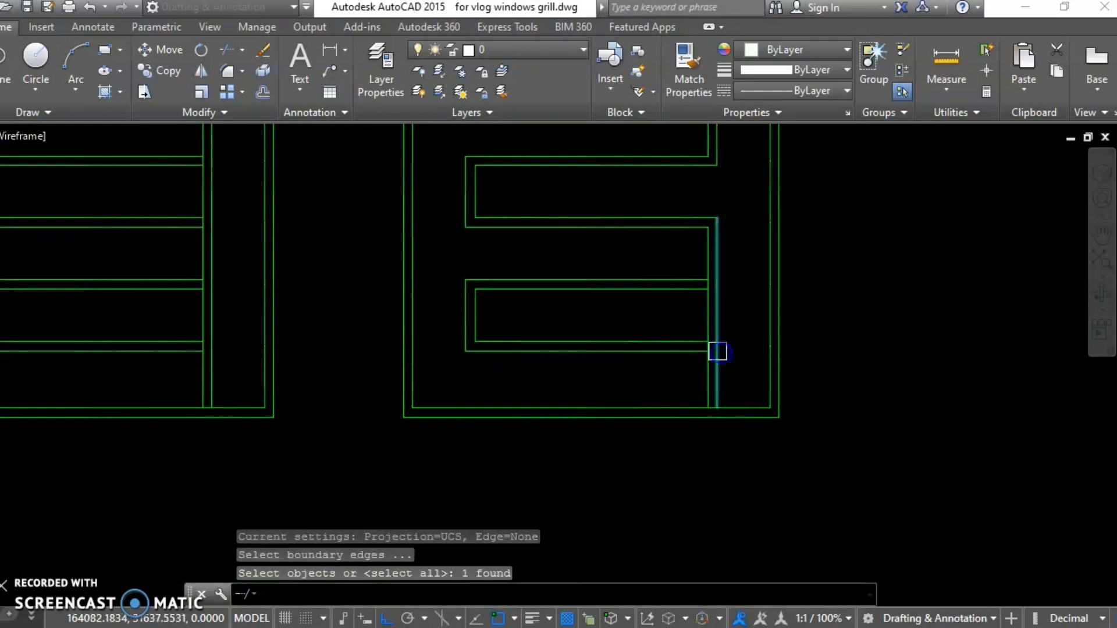
Step: Extend the sixth bar's upper line to the right vertical bar's outer line and trim the inner vertical line inside that corner
{"action": "scroll", "coordinate": [713, 344], "scroll_direction": "up", "scroll_amount": 6}
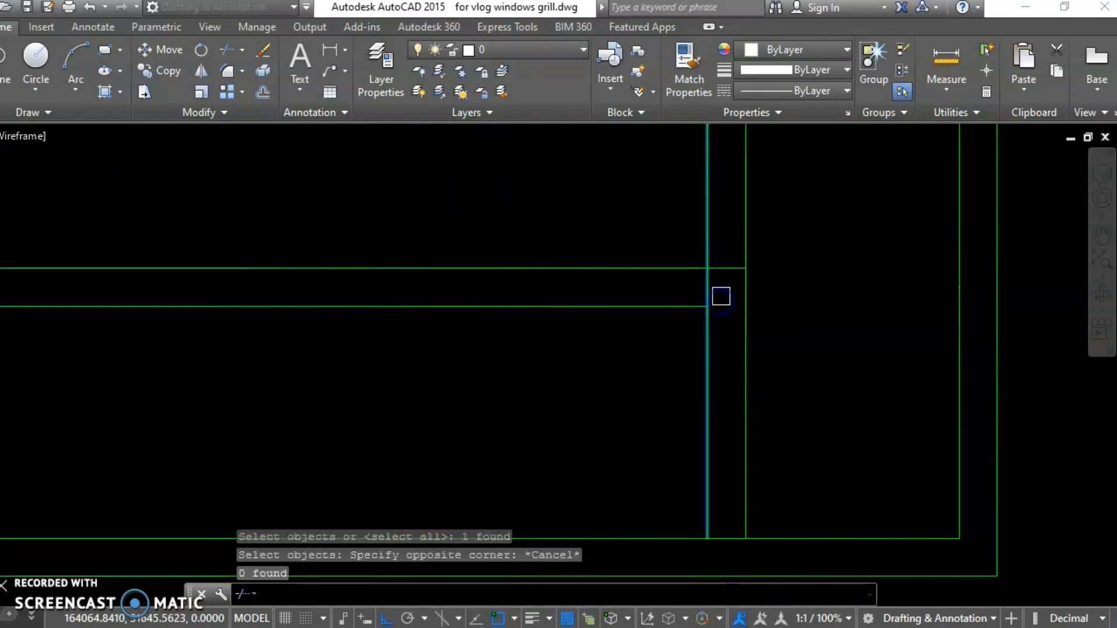
{"action": "key", "text": "Return"}
{"action": "scroll", "coordinate": [713, 305], "scroll_direction": "down", "scroll_amount": 5}
{"action": "scroll", "coordinate": [679, 379], "scroll_direction": "up", "scroll_amount": 4}
Step: Extend the fifth bar's lower line to the right vertical bar's outer line and trim the inner vertical line inside that corner
{"action": "type", "text": "ex"}
{"action": "key", "text": "Return"}
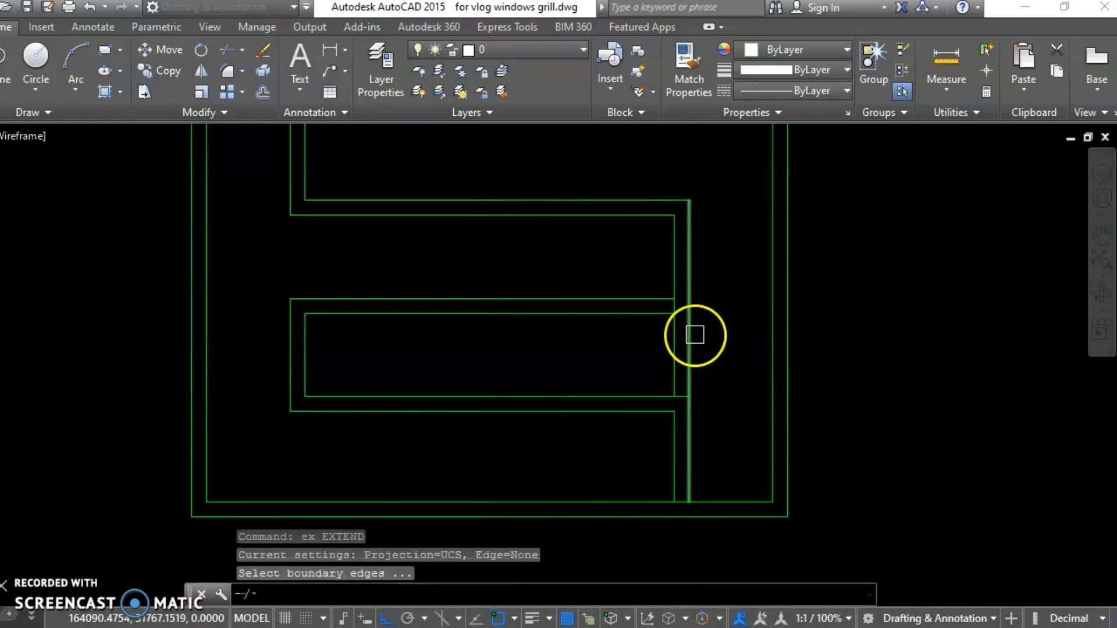
{"action": "key", "text": "Escape"}
{"action": "scroll", "coordinate": [685, 307], "scroll_direction": "up", "scroll_amount": 8}
{"action": "type", "text": "tr"}
{"action": "key", "text": "Return"}
{"action": "key", "text": "Return"}
{"action": "left_click", "coordinate": [635, 308]}
{"action": "left_click", "coordinate": [566, 317]}
{"action": "key", "text": "Return"}
{"action": "scroll", "coordinate": [634, 318], "scroll_direction": "down", "scroll_amount": 8}
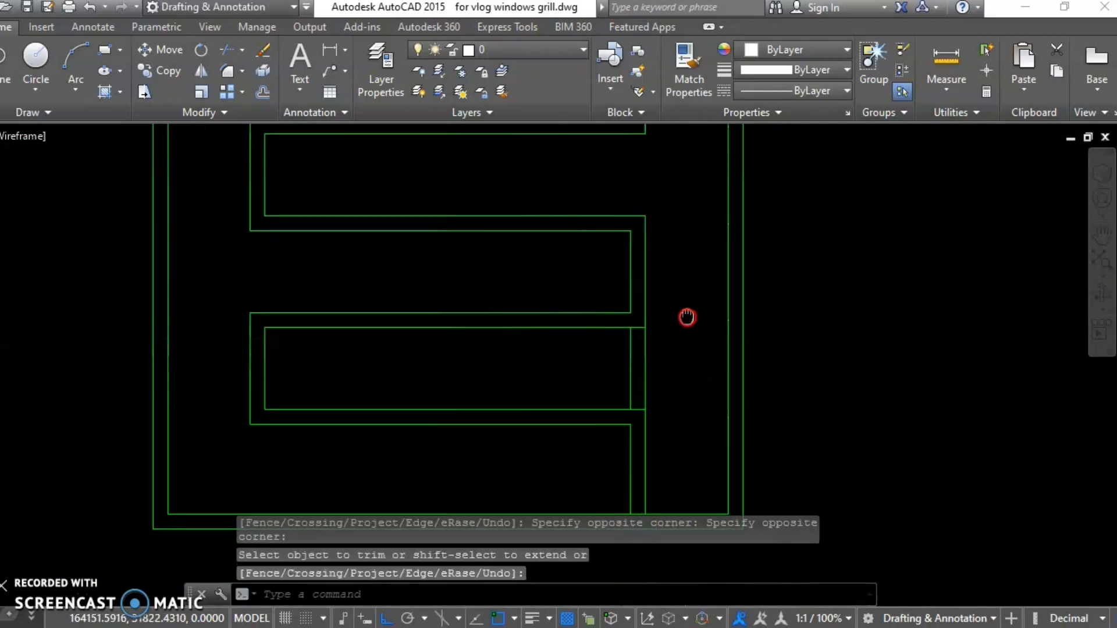
Step: Remove both lines of the right vertical bar between the fifth and sixth bars to complete the zigzag
{"action": "middle_click_drag", "start_coordinate": [863, 398], "coordinate": [663, 378]}
{"action": "scroll", "coordinate": [894, 426], "scroll_direction": "up", "scroll_amount": 6}
{"action": "type", "text": "tr"}
{"action": "key", "text": "Return"}
{"action": "left_click", "coordinate": [838, 434]}
{"action": "right_click", "coordinate": [838, 433]}
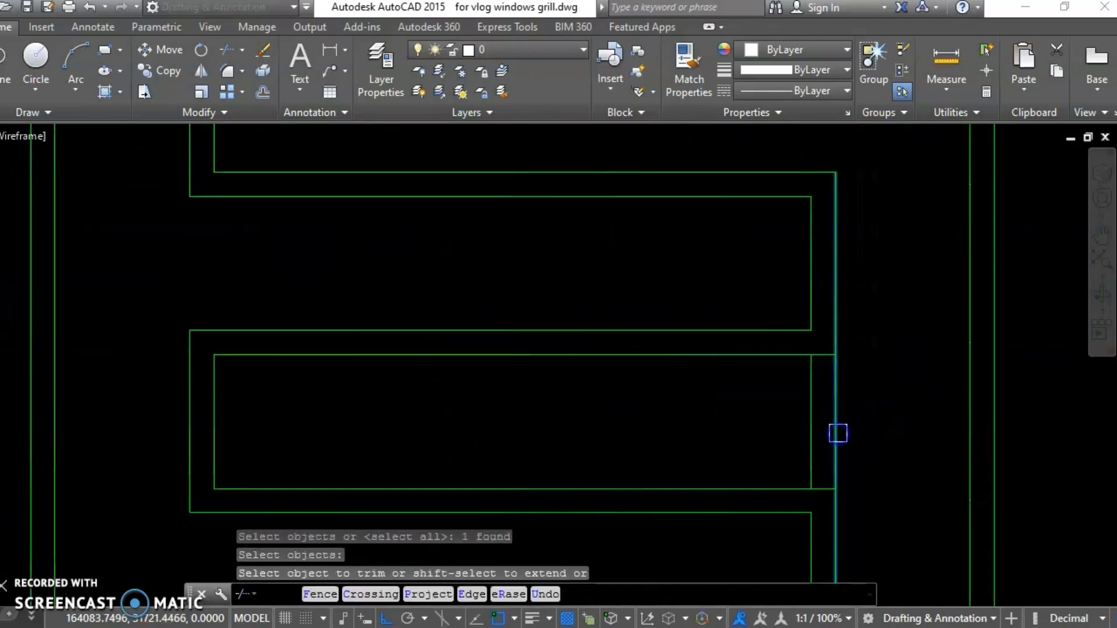
{"action": "left_click", "coordinate": [838, 424]}
{"action": "key", "text": "Escape"}
{"action": "left_click", "coordinate": [837, 414]}
{"action": "left_click", "coordinate": [779, 416]}
{"action": "type", "text": "e"}
{"action": "key", "text": "Return"}
Step: Restore the top view and switch the drawing to the southwest isometric view
{"action": "scroll", "coordinate": [767, 414], "scroll_direction": "down", "scroll_amount": 6}
{"action": "middle_click_drag", "start_coordinate": [664, 443], "coordinate": [660, 416]}
{"action": "middle_click_drag", "start_coordinate": [305, 471], "coordinate": [636, 466]}
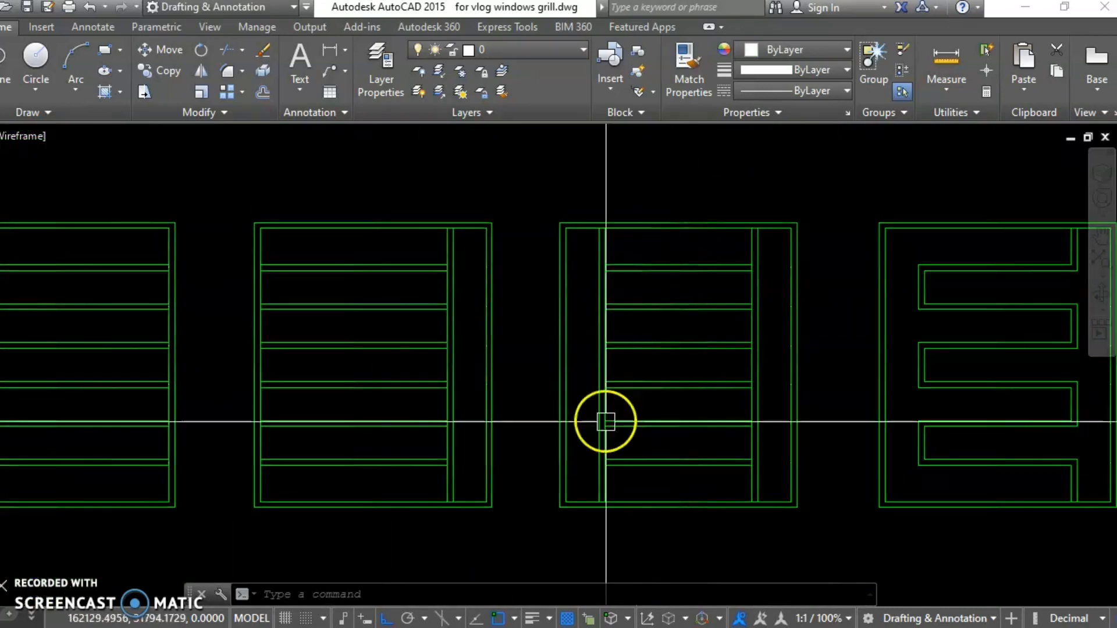
{"action": "type", "text": "-v"}
{"action": "key", "text": "Return"}
{"action": "type", "text": "top"}
{"action": "key", "text": "Return"}
{"action": "key", "text": "Escape"}
{"action": "scroll", "coordinate": [579, 354], "scroll_direction": "down", "scroll_amount": 4}
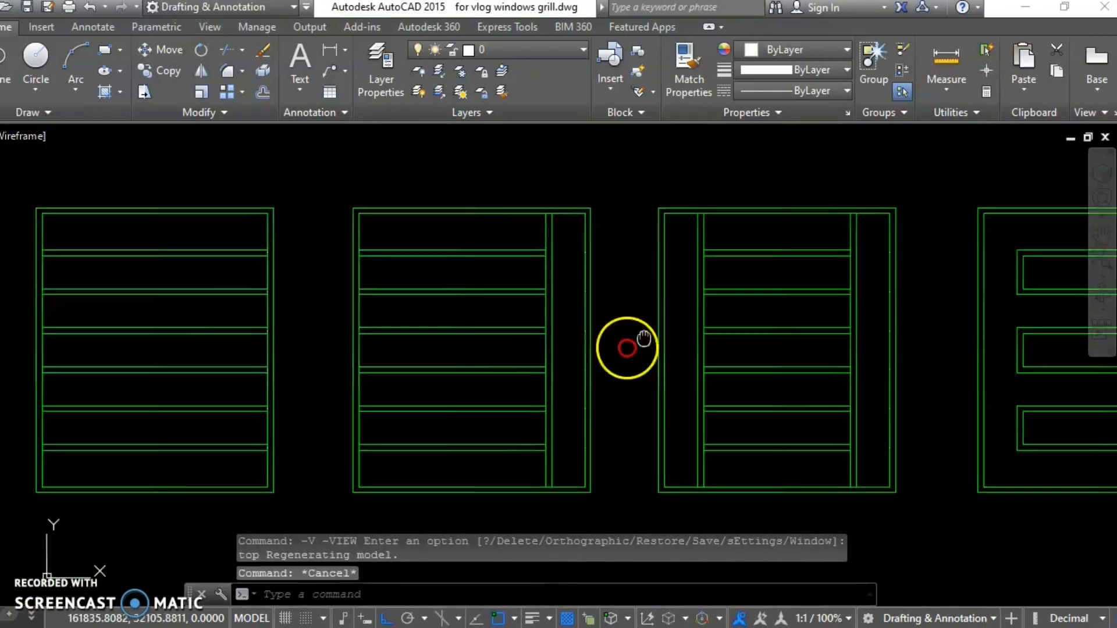
{"action": "type", "text": "-v"}
{"action": "key", "text": "Return"}
{"action": "type", "text": "sw"}
{"action": "key", "text": "Return"}
{"action": "scroll", "coordinate": [342, 324], "scroll_direction": "up", "scroll_amount": 5}
{"action": "mouse_move", "coordinate": [341, 324]}
{"action": "middle_mouse_down"}
{"action": "mouse_move", "coordinate": [247, 406]}
{"action": "mouse_move", "coordinate": [176, 434]}
{"action": "middle_mouse_up"}
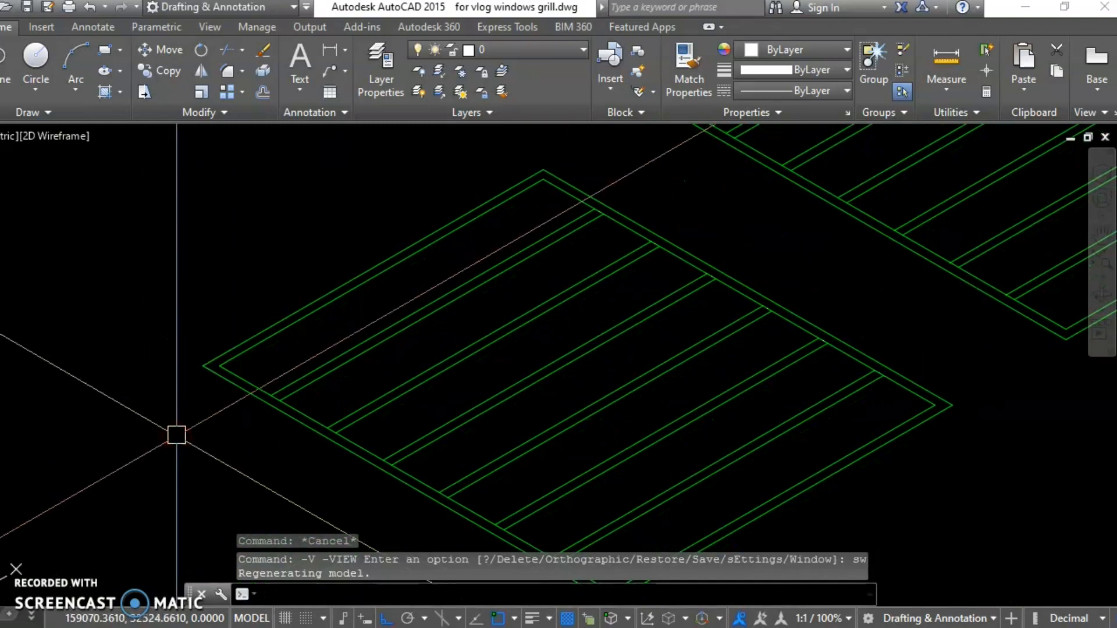
{"action": "type", "text": "bo"}
{"action": "key", "text": "Return"}
{"action": "left_click", "coordinate": [199, 293]}
Step: Draw a solid box with a height of 25 over the first grill's top frame member
{"action": "type", "text": "box"}
{"action": "key", "text": "Return"}
{"action": "left_click", "coordinate": [203, 364]}
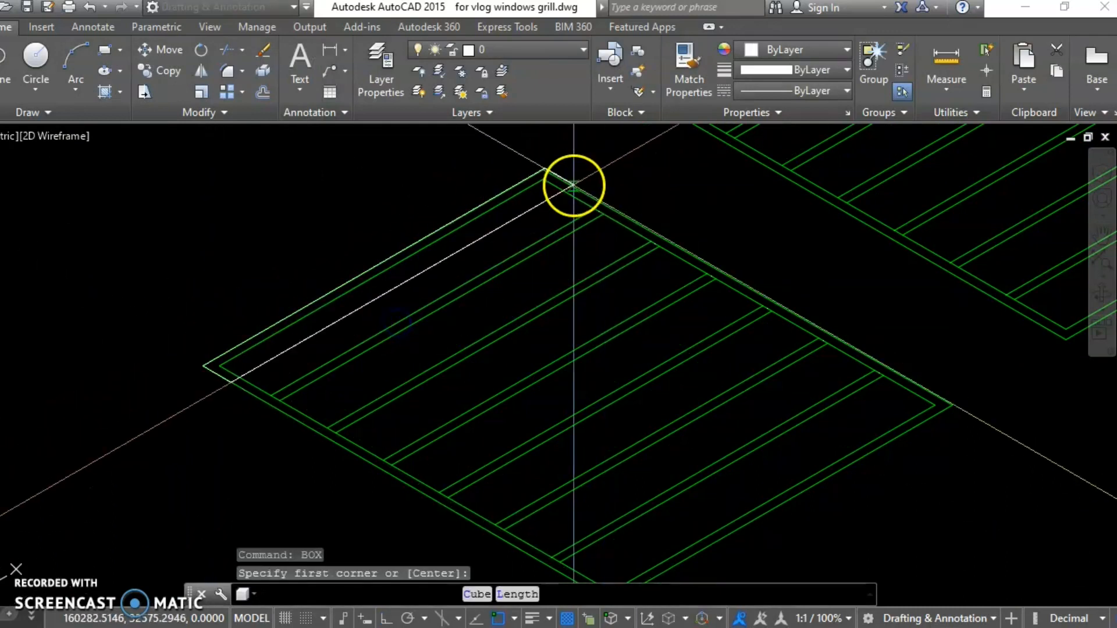
{"action": "left_click", "coordinate": [531, 167]}
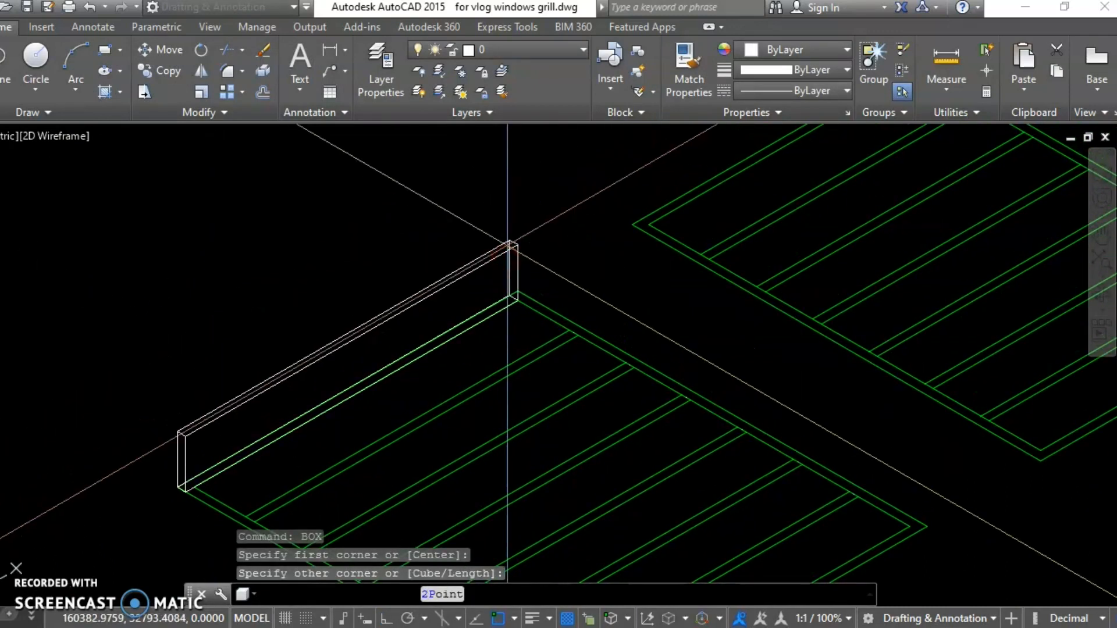
{"action": "type", "text": "25"}
{"action": "key", "text": "Return"}
{"action": "middle_click_drag", "start_coordinate": [496, 309], "coordinate": [498, 275]}
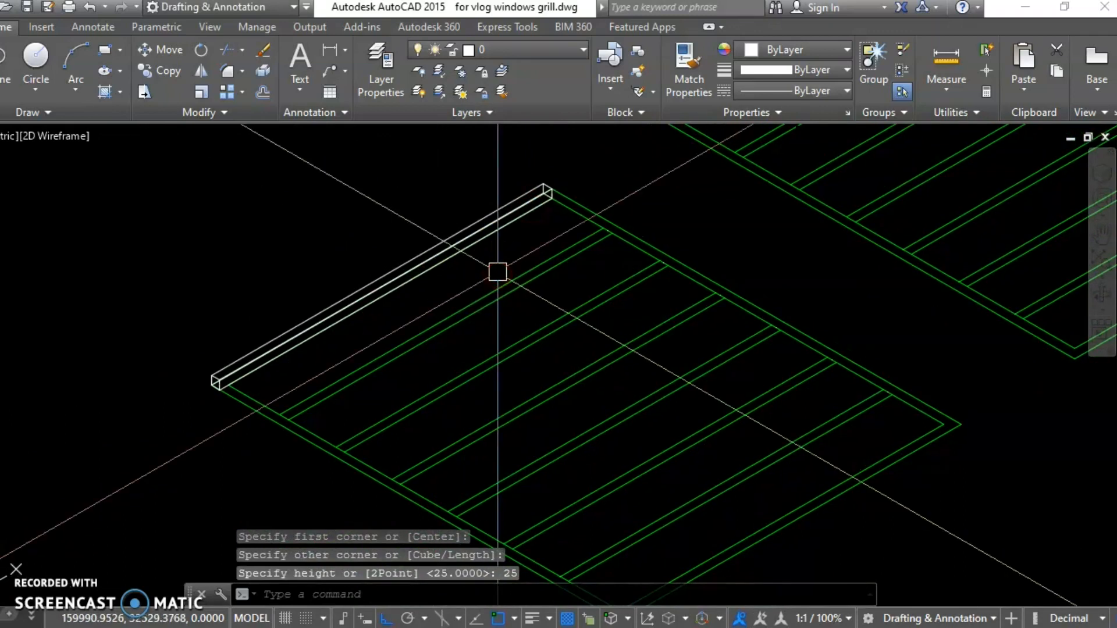
Step: Draw a solid box with a height of 25 over the first grill's left frame member, below the top member
{"action": "type", "text": "box"}
{"action": "key", "text": "Return"}
{"action": "left_click", "coordinate": [219, 388]}
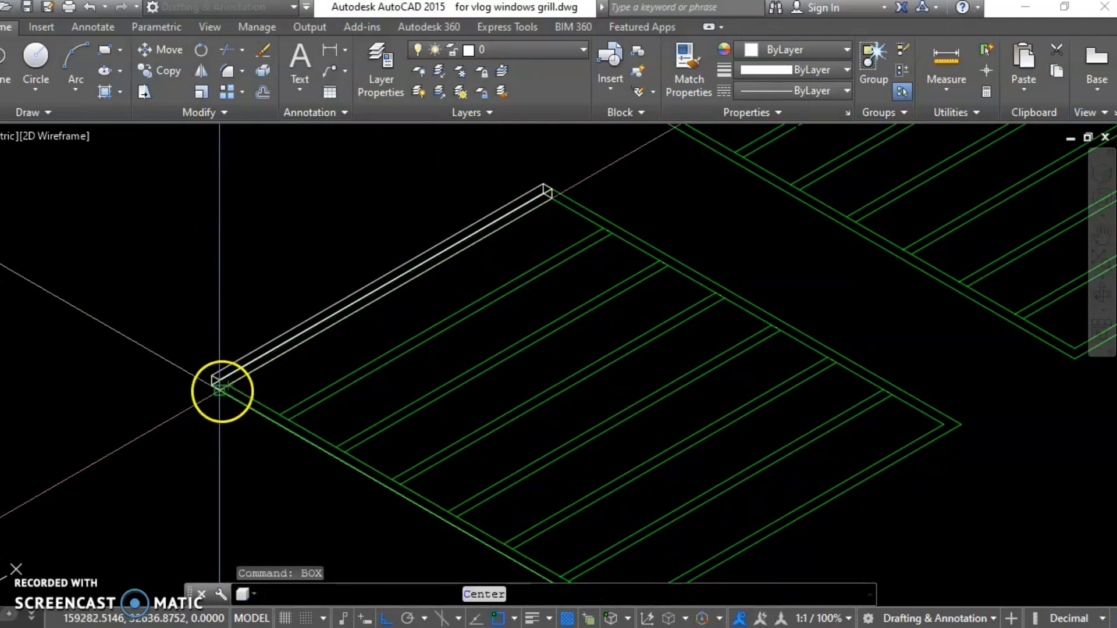
{"action": "middle_click_drag", "start_coordinate": [362, 431], "coordinate": [299, 340]}
{"action": "left_click", "coordinate": [557, 515]}
{"action": "key", "text": "Return"}
Step: Draw a solid box with a height of 25 over the first grill's bottom frame member
{"action": "key", "text": "Return"}
{"action": "left_click", "coordinate": [557, 527]}
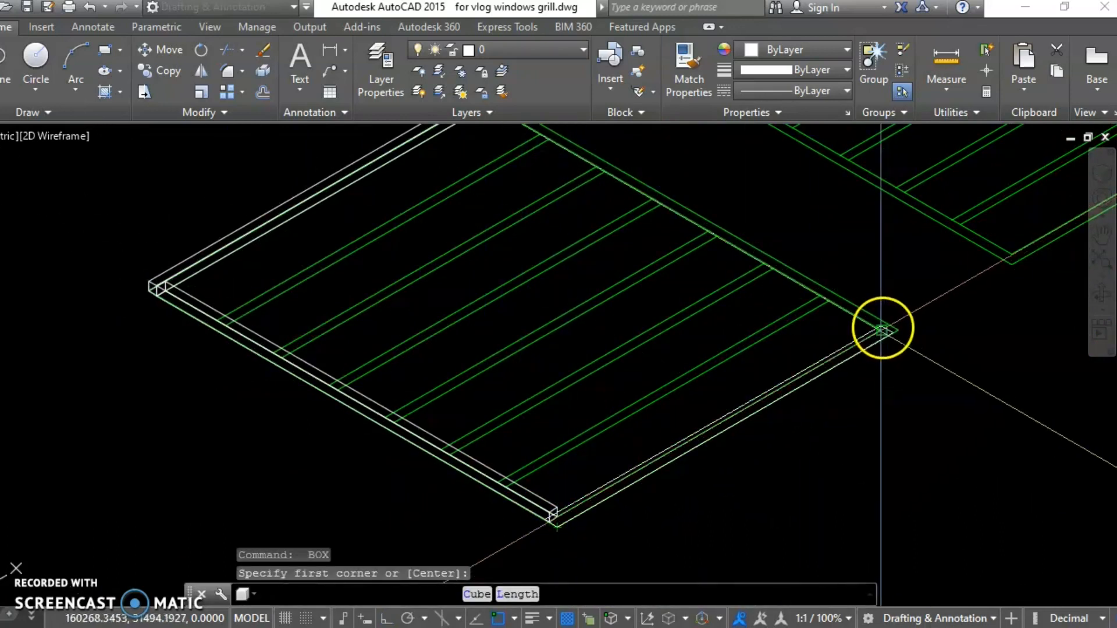
{"action": "left_click", "coordinate": [881, 330]}
{"action": "key", "text": "Return"}
Step: Draw a solid box with a height of 25 over the first grill's right frame member
{"action": "key", "text": "Return"}
{"action": "left_click", "coordinate": [890, 336]}
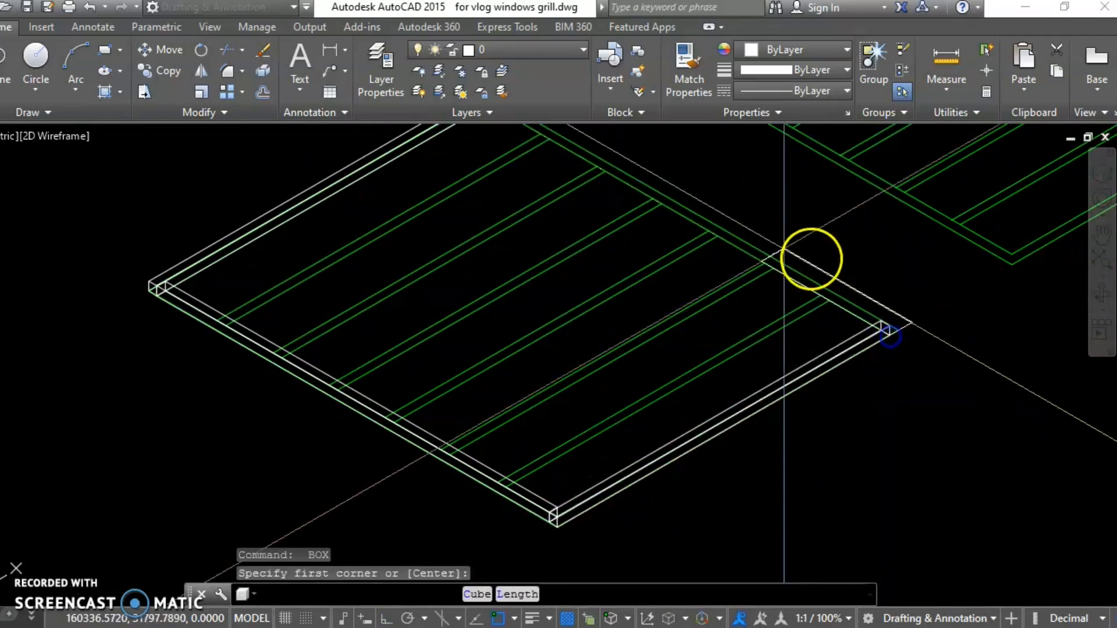
{"action": "scroll", "coordinate": [491, 386], "scroll_direction": "up", "scroll_amount": 5}
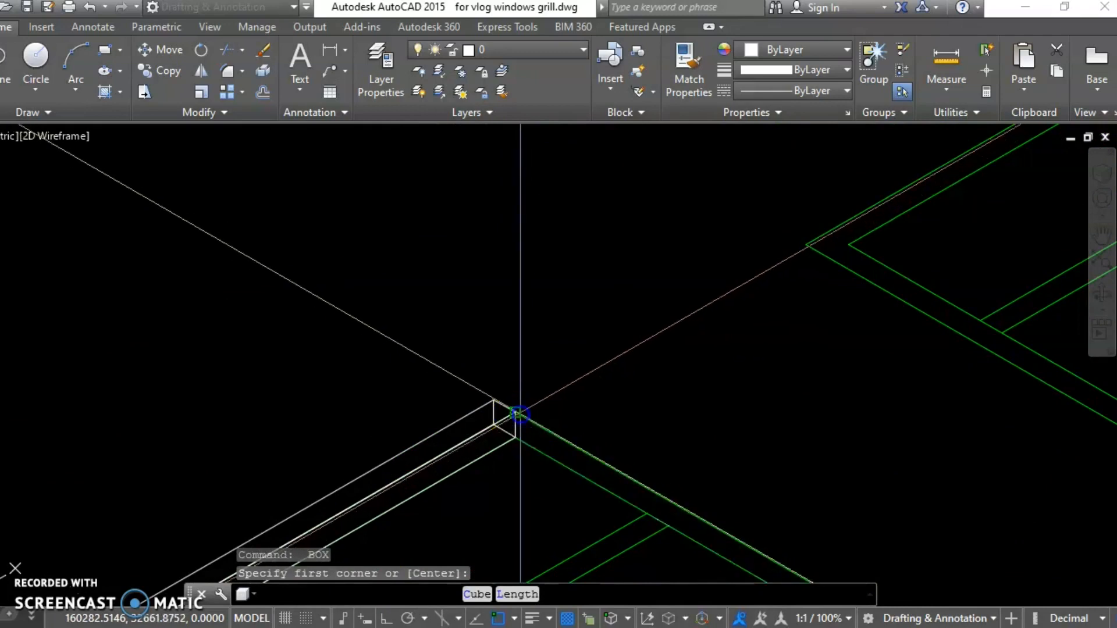
{"action": "left_click", "coordinate": [518, 414]}
{"action": "key", "text": "Return"}
Step: Draw a solid box with a height of 25 over the first grill's uppermost horizontal bar, between the side members
{"action": "middle_click_drag", "start_coordinate": [508, 457], "coordinate": [612, 267]}
{"action": "middle_click_drag", "start_coordinate": [521, 418], "coordinate": [695, 232]}
{"action": "middle_click_drag", "start_coordinate": [471, 393], "coordinate": [718, 198]}
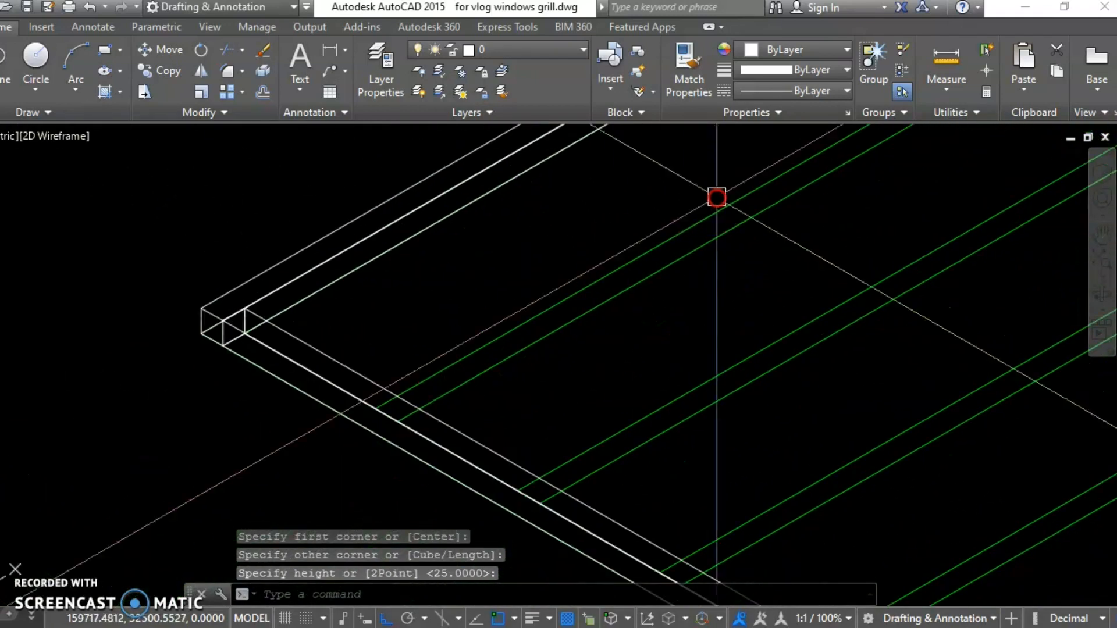
{"action": "key", "text": "Return"}
{"action": "left_click", "coordinate": [392, 422]}
{"action": "middle_click_drag", "start_coordinate": [719, 261], "coordinate": [366, 541]}
{"action": "middle_click_drag", "start_coordinate": [771, 213], "coordinate": [627, 393]}
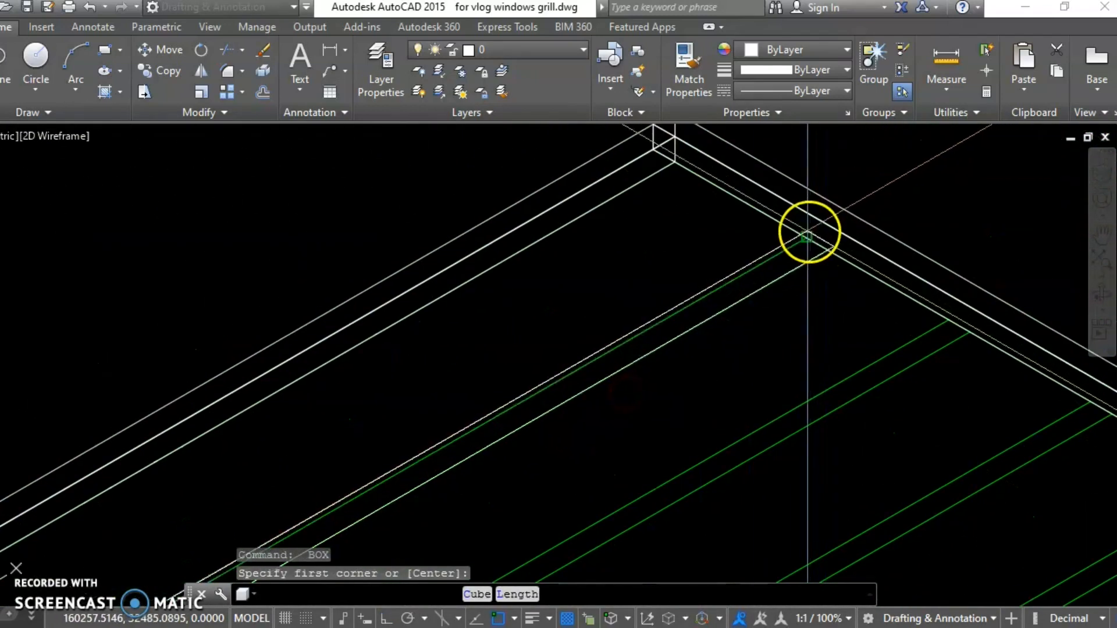
{"action": "left_click", "coordinate": [807, 234]}
{"action": "key", "text": "Return"}
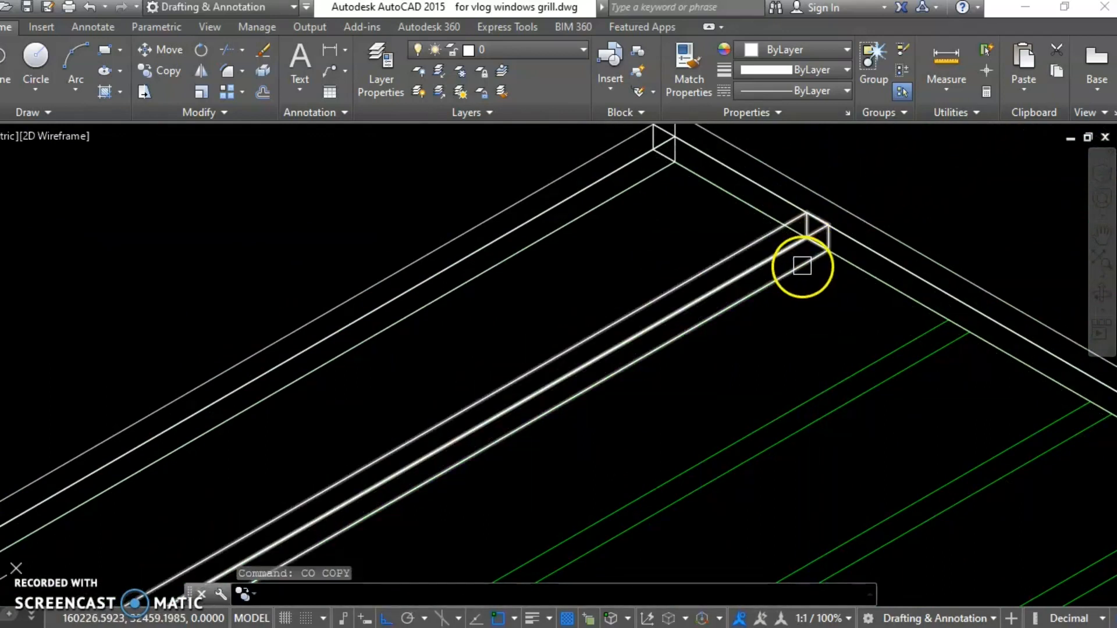
Step: Copy the uppermost bar's box onto the outlines of the first grill's other five horizontal bars
{"action": "left_click", "coordinate": [803, 266]}
{"action": "key", "text": "Return"}
{"action": "left_click", "coordinate": [807, 237]}
{"action": "left_click", "coordinate": [950, 320]}
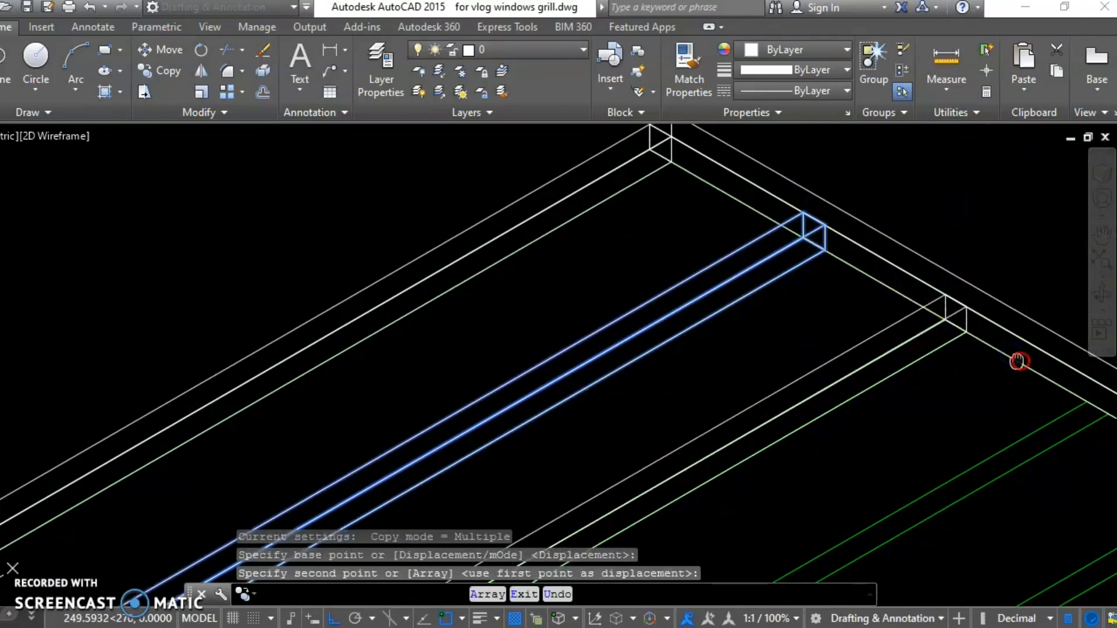
{"action": "middle_click_drag", "start_coordinate": [1017, 361], "coordinate": [869, 299]}
{"action": "left_click", "coordinate": [951, 342]}
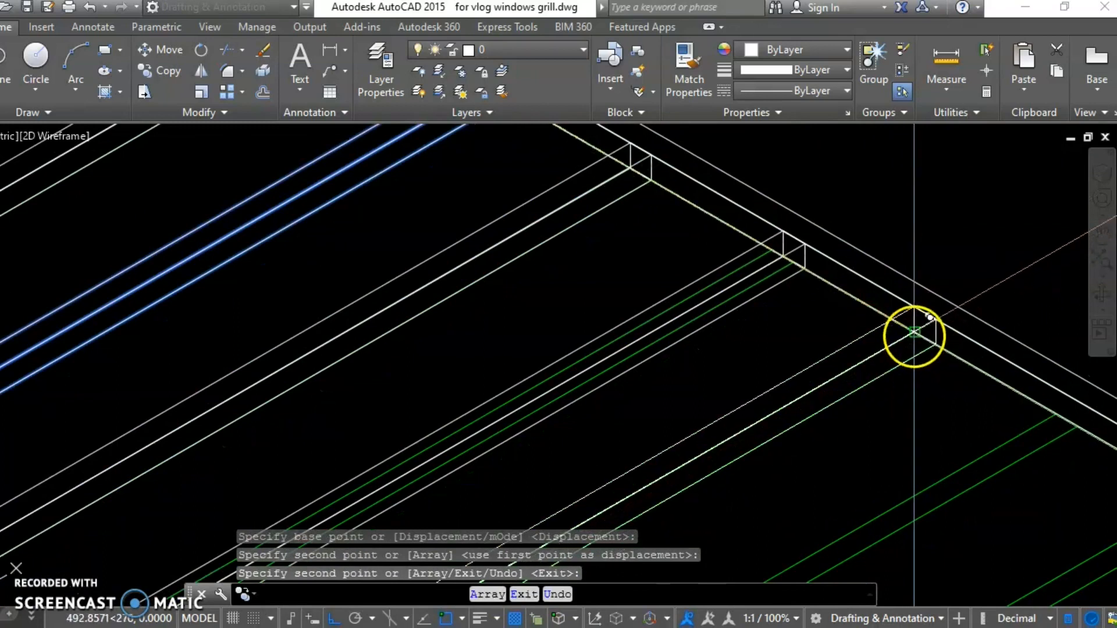
{"action": "left_click", "coordinate": [915, 331]}
{"action": "middle_click_drag", "start_coordinate": [977, 390], "coordinate": [808, 315]}
{"action": "left_click", "coordinate": [882, 341]}
{"action": "mouse_move", "coordinate": [882, 341]}
{"action": "middle_mouse_down"}
{"action": "mouse_move", "coordinate": [833, 362]}
{"action": "mouse_move", "coordinate": [861, 349]}
{"action": "middle_mouse_up"}
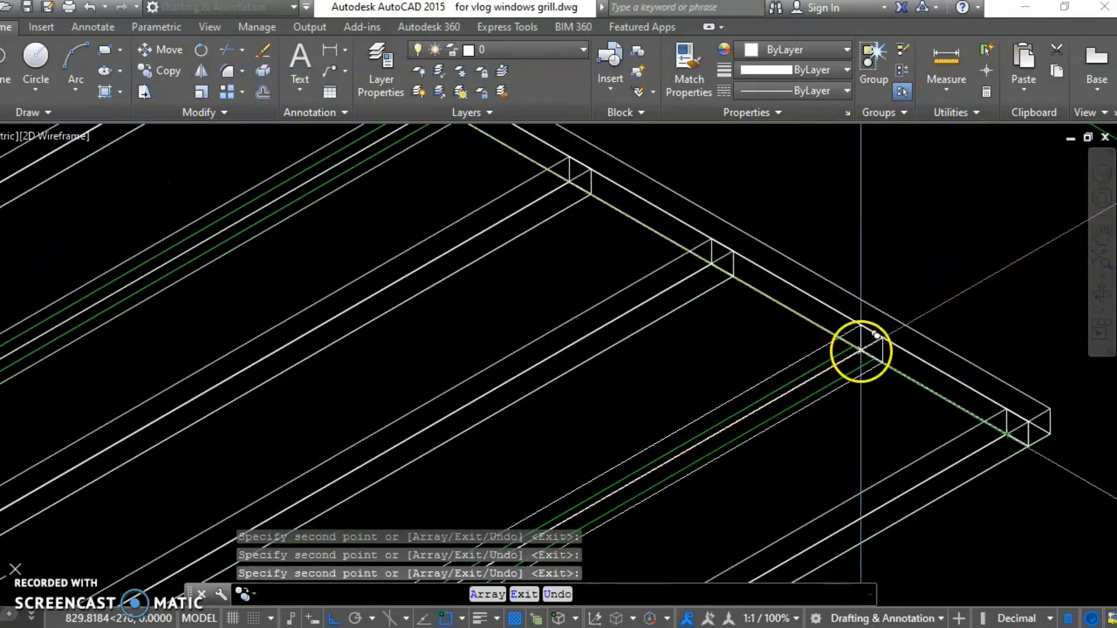
{"action": "key", "text": "Escape"}
Step: Copy the first grill's four frame boxes onto the second grill's frame outline, matching their lower corners
{"action": "scroll", "coordinate": [860, 353], "scroll_direction": "down", "scroll_amount": 5}
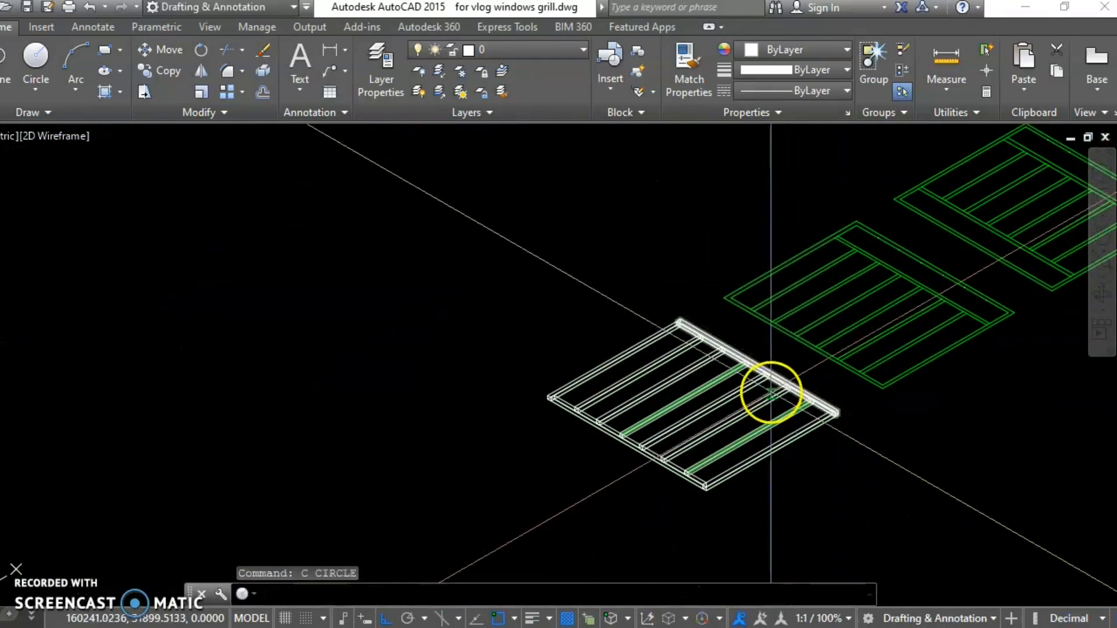
{"action": "key", "text": "Escape"}
{"action": "type", "text": "co"}
{"action": "key", "text": "Return"}
{"action": "scroll", "coordinate": [771, 381], "scroll_direction": "up", "scroll_amount": 4}
{"action": "left_click", "coordinate": [785, 386]}
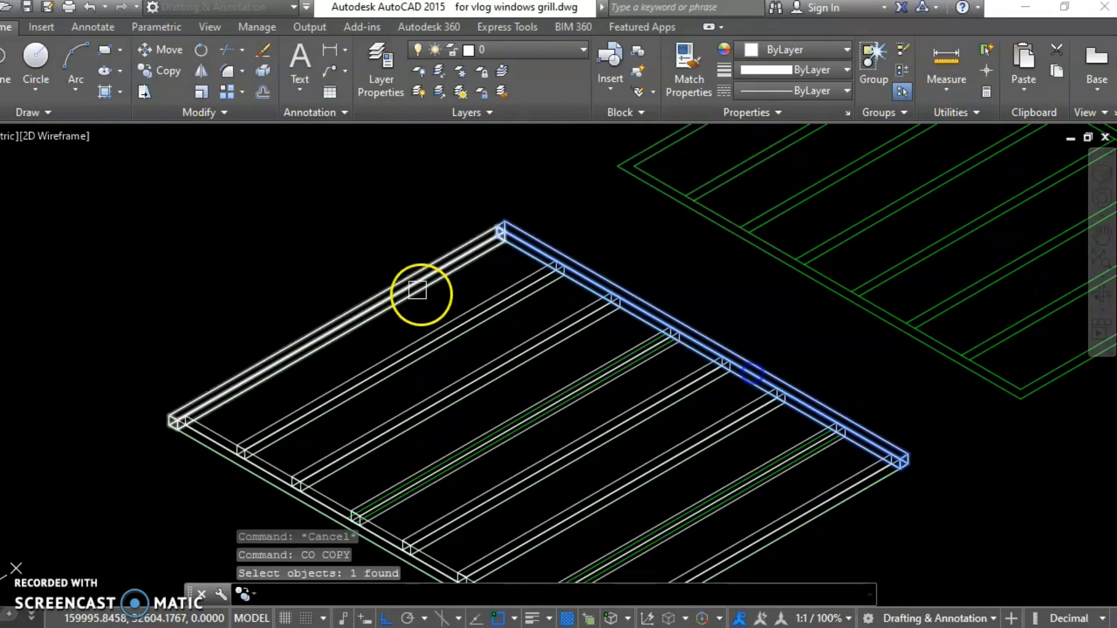
{"action": "left_click", "coordinate": [424, 291]}
{"action": "scroll", "coordinate": [413, 267], "scroll_direction": "up", "scroll_amount": 1}
{"action": "left_click", "coordinate": [254, 330]}
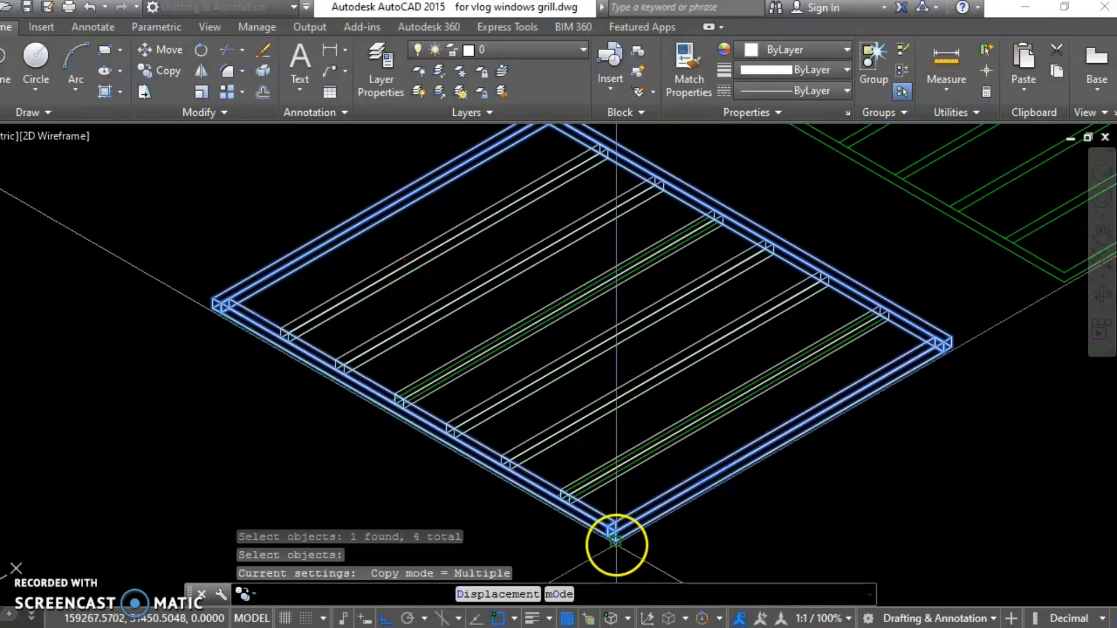
{"action": "left_click", "coordinate": [617, 545]}
{"action": "middle_click_drag", "start_coordinate": [1014, 388], "coordinate": [812, 479]}
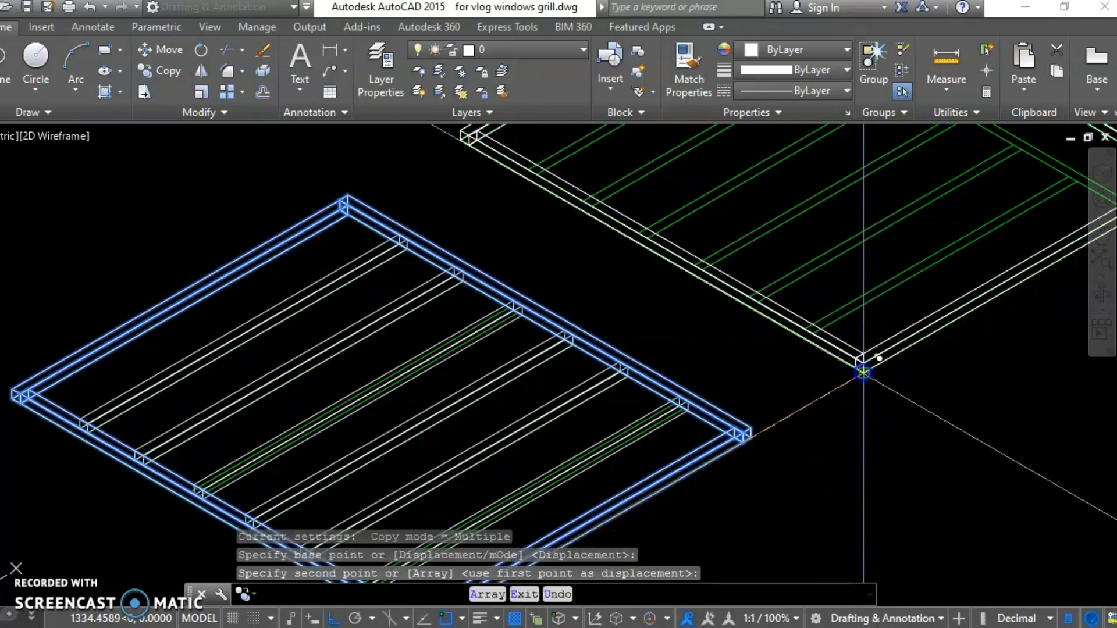
{"action": "left_click", "coordinate": [864, 373]}
{"action": "key", "text": "Escape"}
Step: Try a solid box with a picked height over the second grill's vertical side bar and undo it
{"action": "mouse_move", "coordinate": [820, 394]}
{"action": "middle_mouse_down"}
{"action": "mouse_move", "coordinate": [800, 439]}
{"action": "mouse_move", "coordinate": [718, 501]}
{"action": "mouse_move", "coordinate": [798, 392]}
{"action": "mouse_move", "coordinate": [781, 379]}
{"action": "middle_mouse_up"}
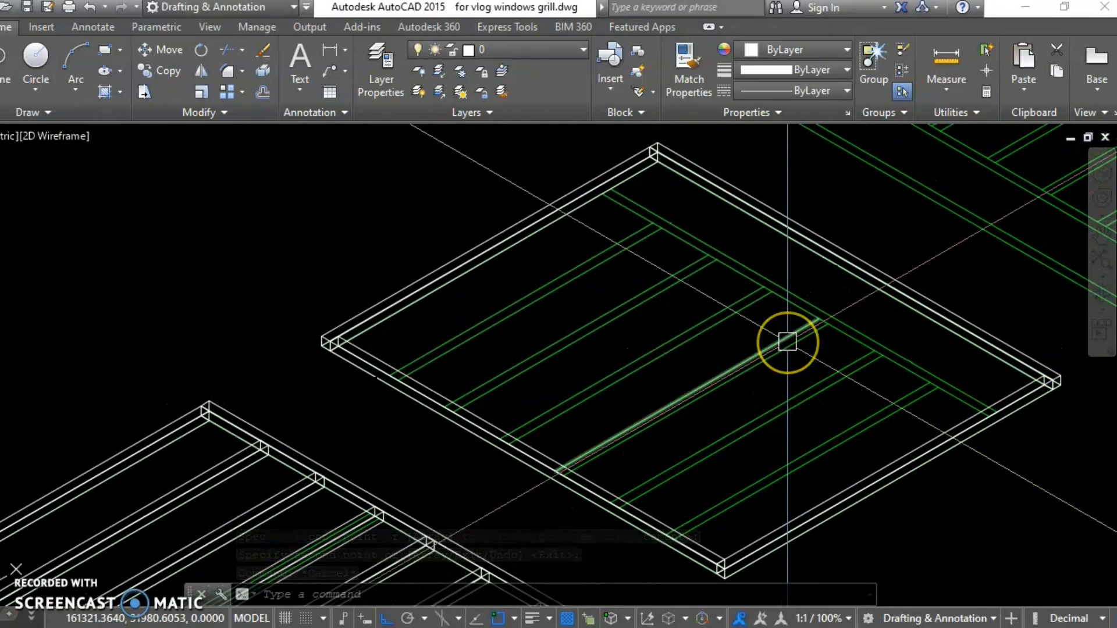
{"action": "type", "text": "box"}
{"action": "key", "text": "Return"}
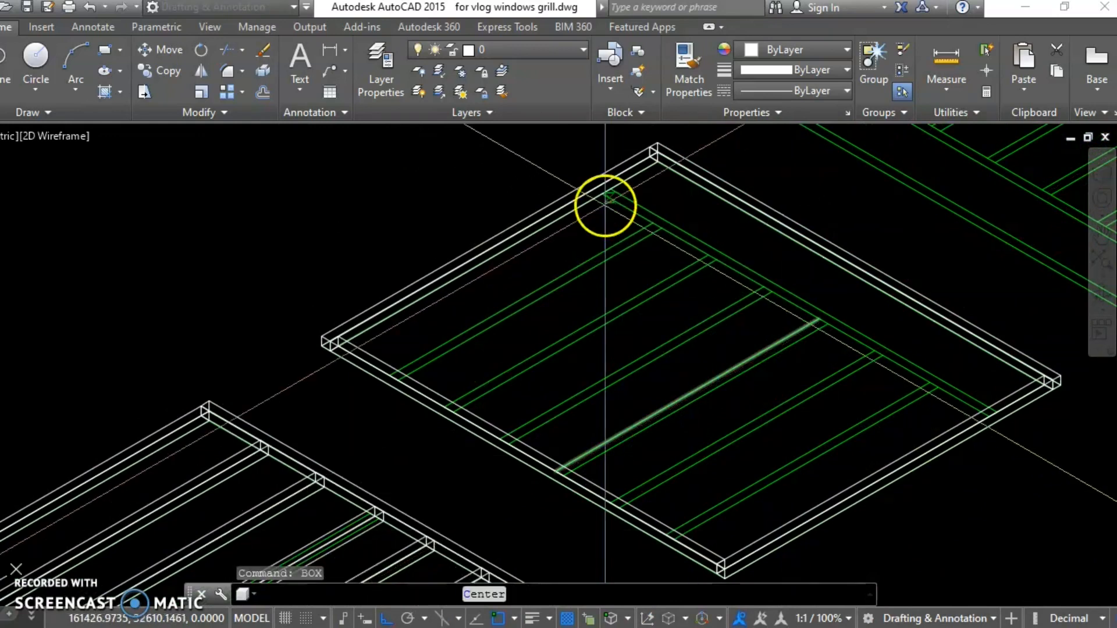
{"action": "left_click", "coordinate": [996, 411]}
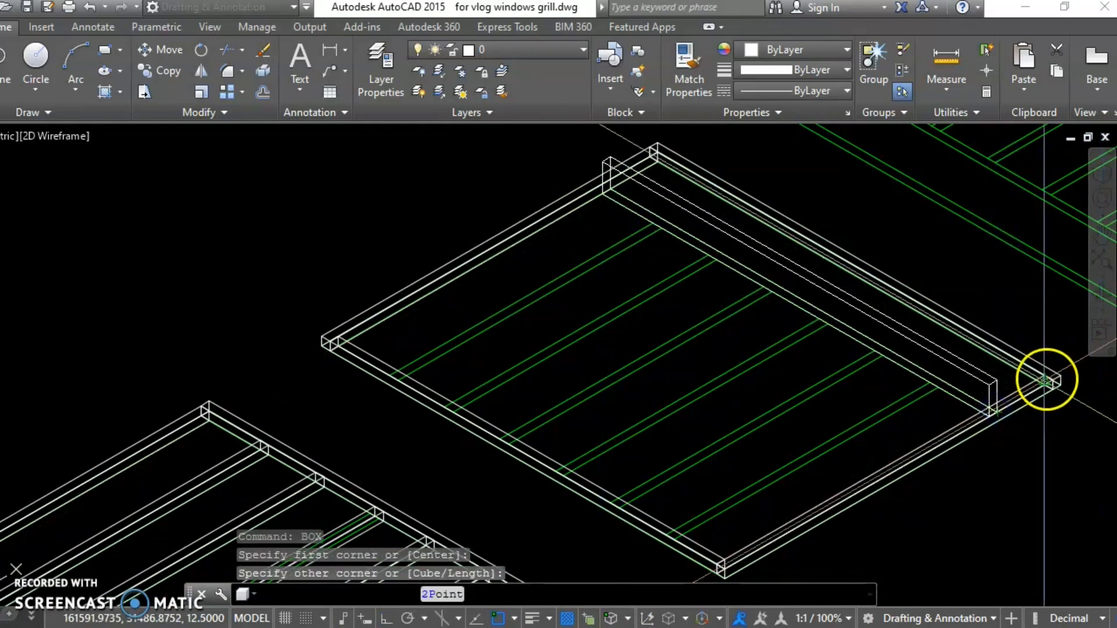
{"action": "left_click", "coordinate": [1022, 388]}
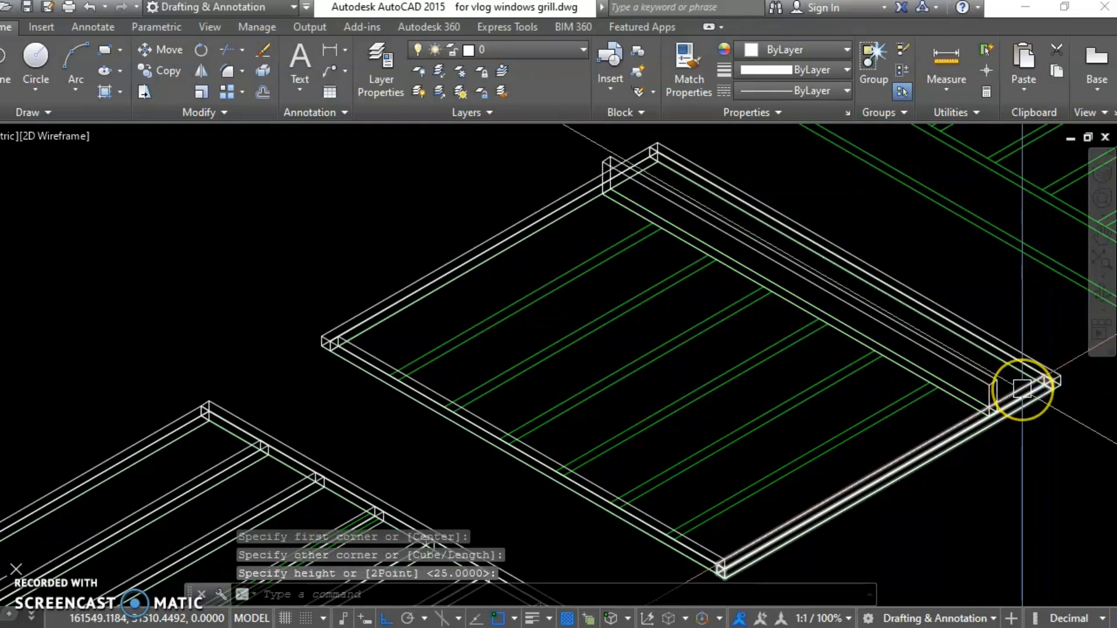
{"action": "type", "text": "u"}
{"action": "key", "text": "Return"}
Step: Draw solid boxes with a height of 25 over the second grill's vertical side bar and its uppermost horizontal bar
{"action": "type", "text": "box"}
{"action": "key", "text": "Return"}
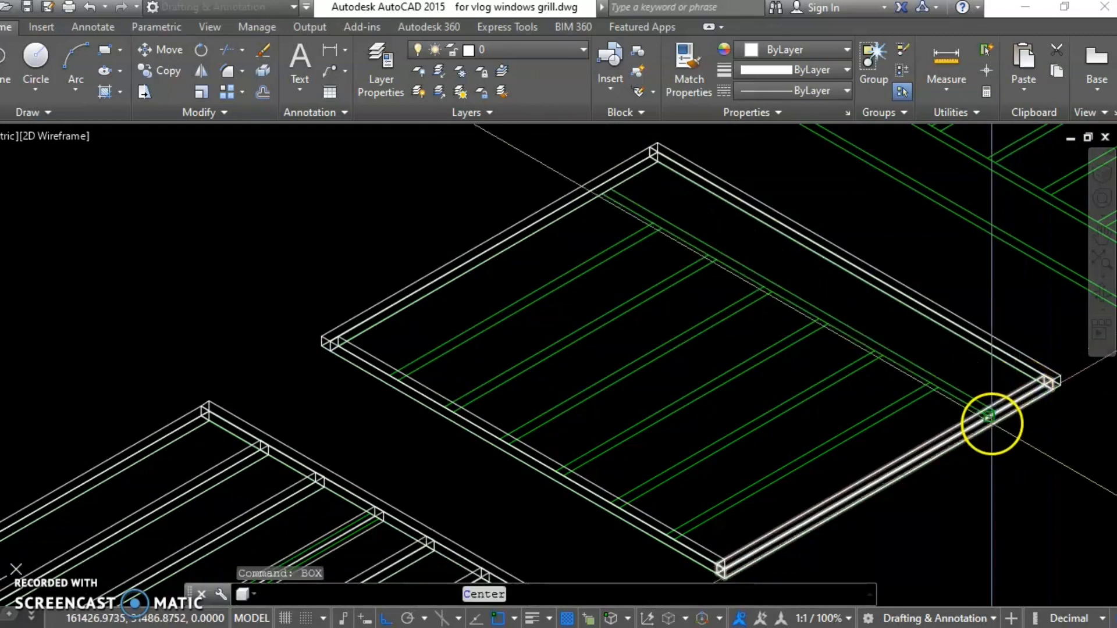
{"action": "left_click", "coordinate": [990, 416]}
{"action": "scroll", "coordinate": [552, 145], "scroll_direction": "up", "scroll_amount": 2}
{"action": "left_click", "coordinate": [653, 214]}
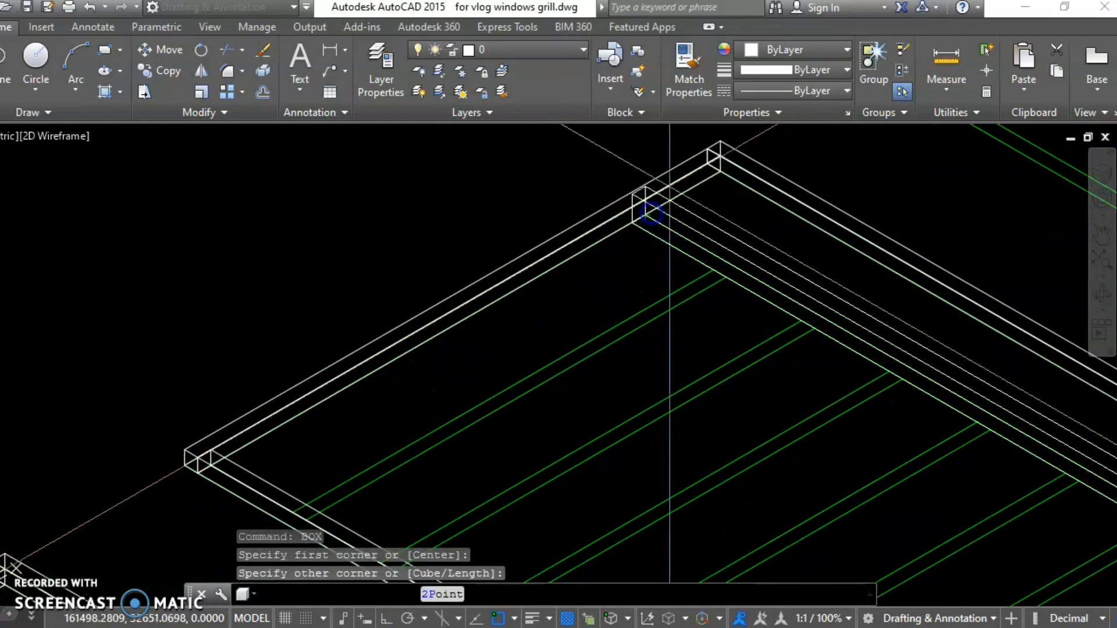
{"action": "left_click", "coordinate": [741, 230]}
{"action": "scroll", "coordinate": [632, 305], "scroll_direction": "down", "scroll_amount": 1}
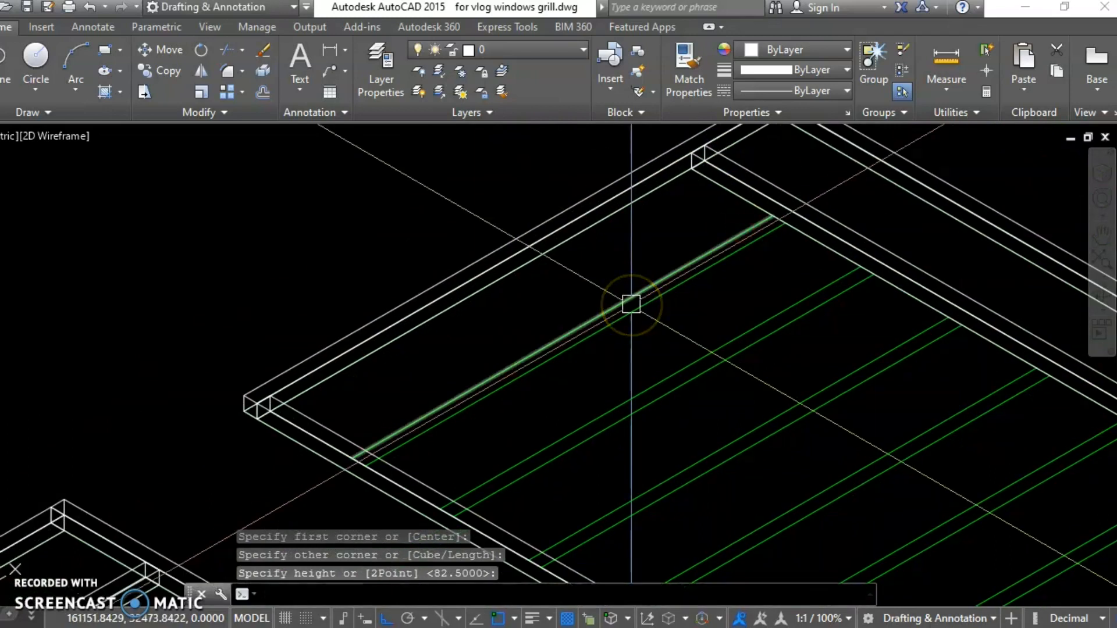
{"action": "left_click", "coordinate": [365, 460]}
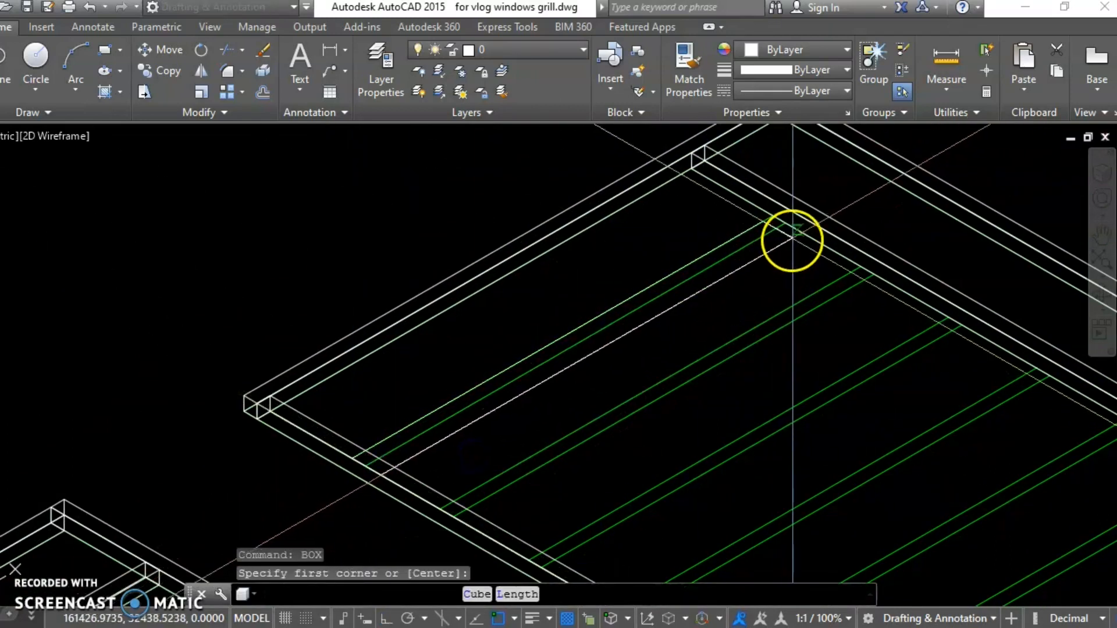
{"action": "left_click", "coordinate": [788, 203]}
Step: Copy the uppermost bar's box onto the outlines of the second grill's other five horizontal bars
{"action": "type", "text": "co"}
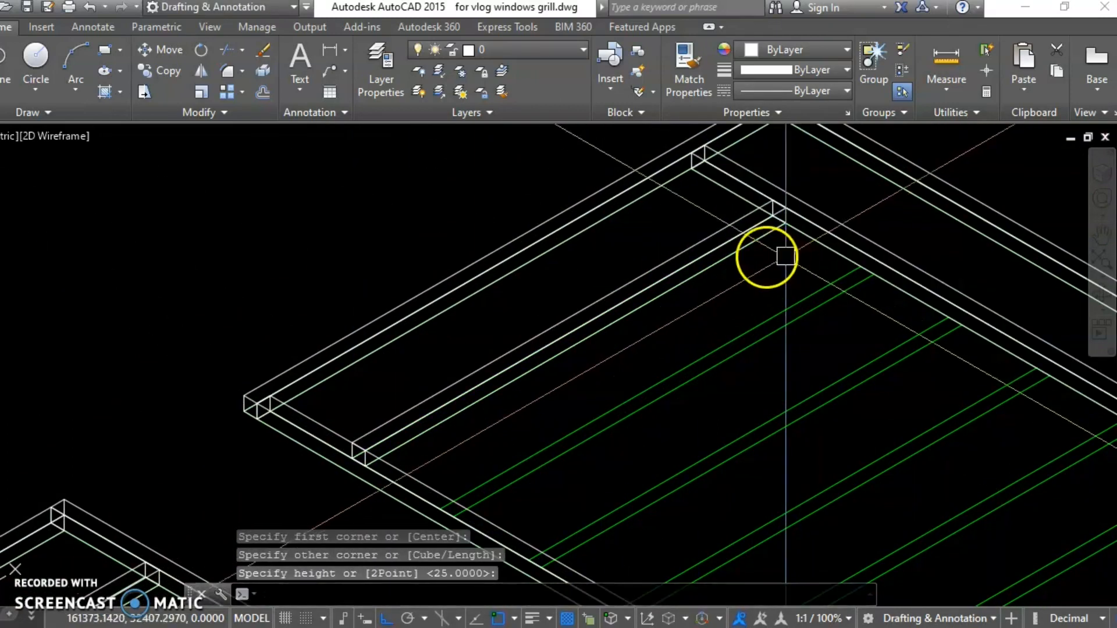
{"action": "key", "text": "Return"}
{"action": "left_click", "coordinate": [754, 245]}
{"action": "key", "text": "Return"}
{"action": "left_click", "coordinate": [781, 224]}
{"action": "left_click", "coordinate": [873, 270]}
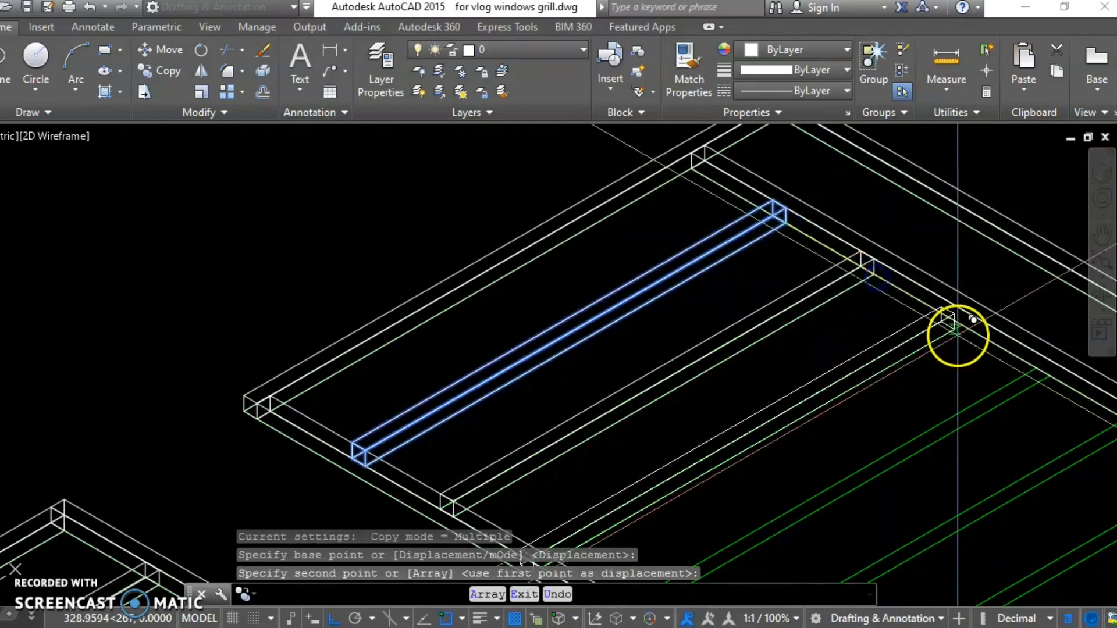
{"action": "left_click", "coordinate": [962, 326]}
{"action": "left_click", "coordinate": [1057, 378]}
{"action": "middle_click_drag", "start_coordinate": [1059, 424], "coordinate": [611, 432]}
{"action": "left_click", "coordinate": [921, 355]}
{"action": "left_click", "coordinate": [997, 394]}
{"action": "key", "text": "Return"}
{"action": "key", "text": "Escape"}
{"action": "scroll", "coordinate": [782, 323], "scroll_direction": "down", "scroll_amount": 2}
{"action": "middle_click_drag", "start_coordinate": [639, 280], "coordinate": [631, 314]}
{"action": "type", "text": "co"}
{"action": "key", "text": "Return"}
{"action": "key", "text": "Escape"}
{"action": "key", "text": "Escape"}
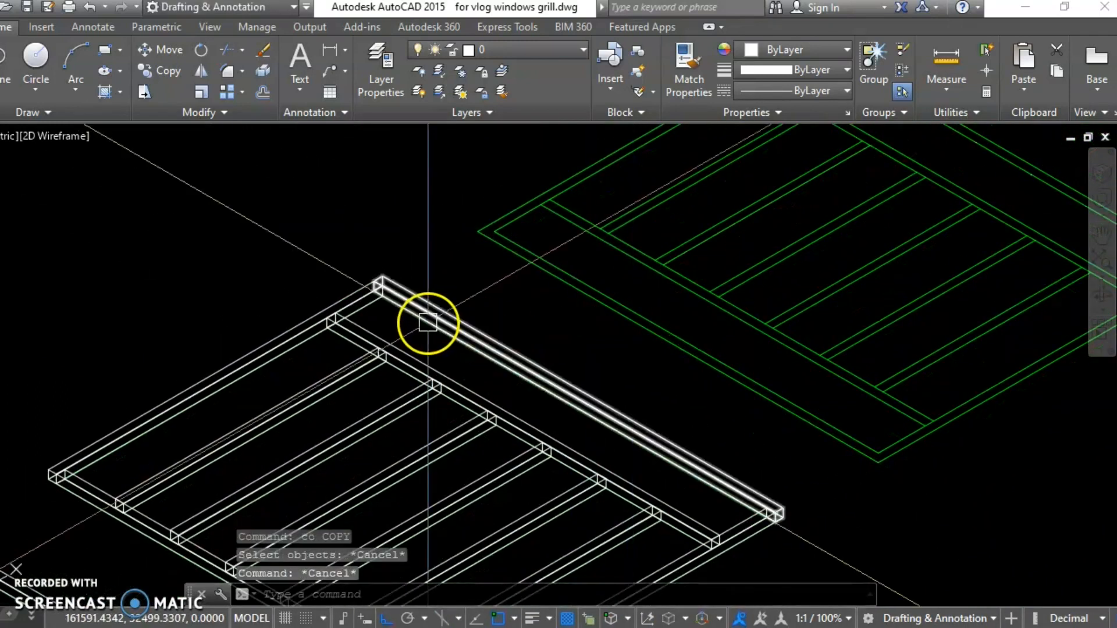
{"action": "type", "text": "co"}
{"action": "key", "text": "Return"}
{"action": "left_click", "coordinate": [354, 320]}
{"action": "key", "text": "Escape"}
{"action": "key", "text": "Return"}
Step: Try copying the second grill's four frame boxes onto the third grill's frame outline and undo the copy
{"action": "left_click", "coordinate": [361, 296]}
{"action": "left_click", "coordinate": [419, 309]}
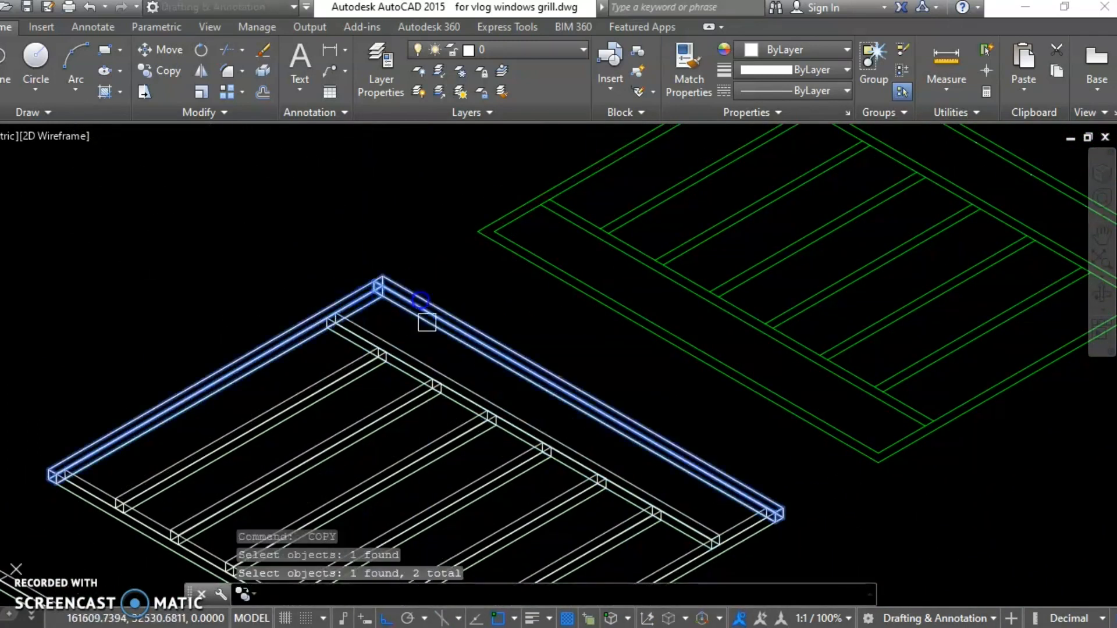
{"action": "middle_click_drag", "start_coordinate": [504, 426], "coordinate": [589, 105]}
{"action": "left_click", "coordinate": [636, 320]}
{"action": "left_click", "coordinate": [494, 363]}
{"action": "key", "text": "Return"}
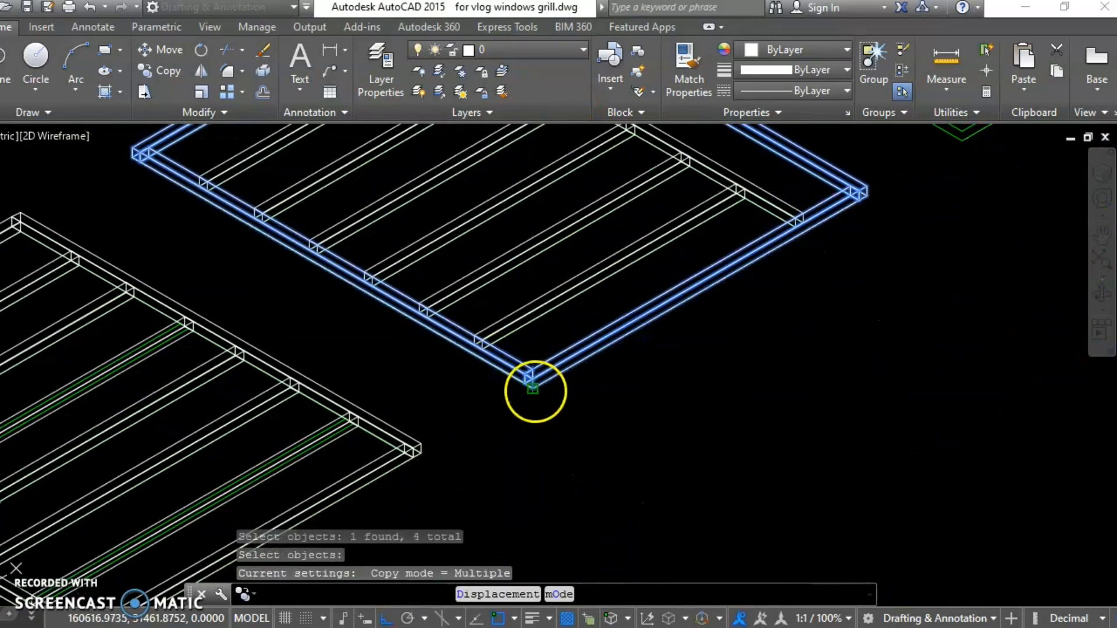
{"action": "left_click", "coordinate": [533, 388]}
{"action": "middle_click_drag", "start_coordinate": [785, 257], "coordinate": [380, 557]}
{"action": "left_click", "coordinate": [557, 443]}
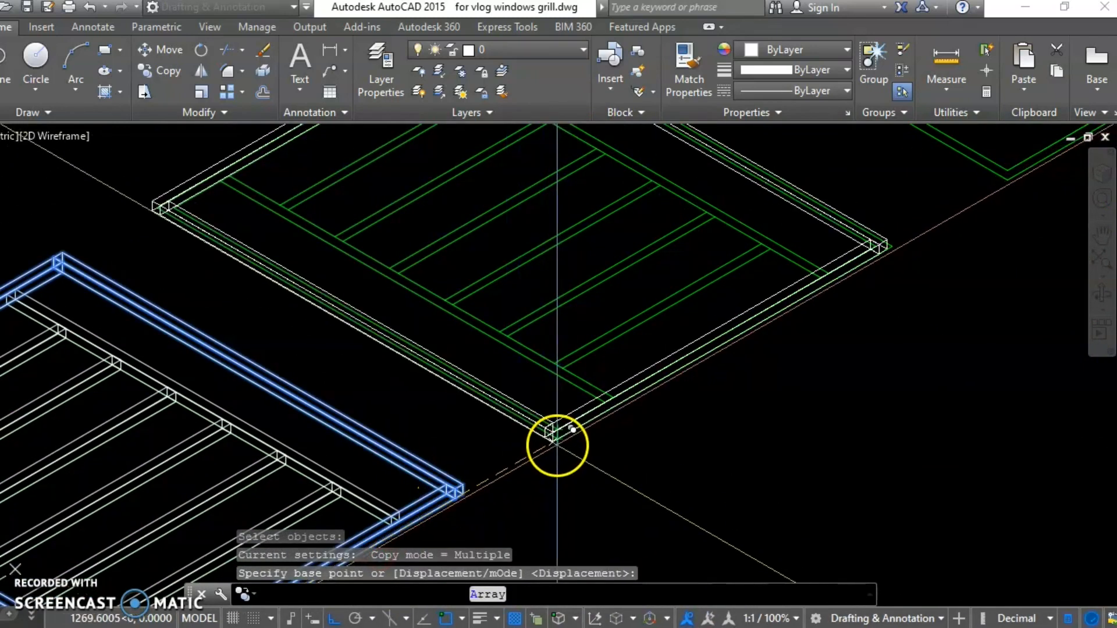
{"action": "key", "text": "Return"}
{"action": "type", "text": "u"}
{"action": "key", "text": "Return"}
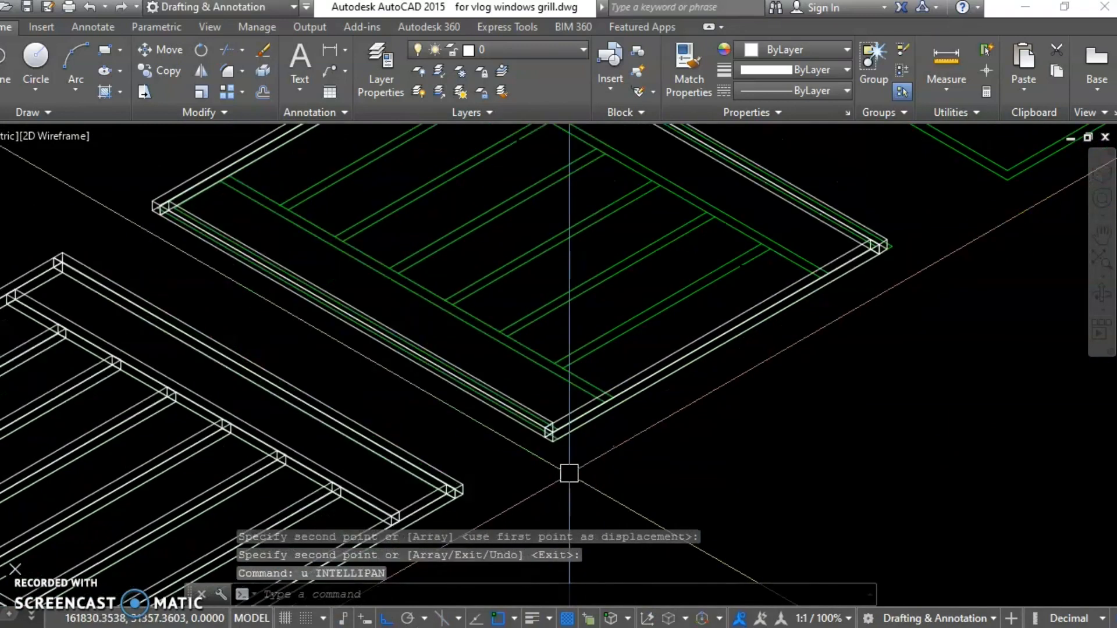
{"action": "type", "text": "u"}
{"action": "key", "text": "Return"}
Step: Copy the second grill's four frame boxes onto the third grill's frame outline, matching their lower corners
{"action": "type", "text": "co"}
{"action": "key", "text": "Return"}
{"action": "left_click", "coordinate": [407, 299]}
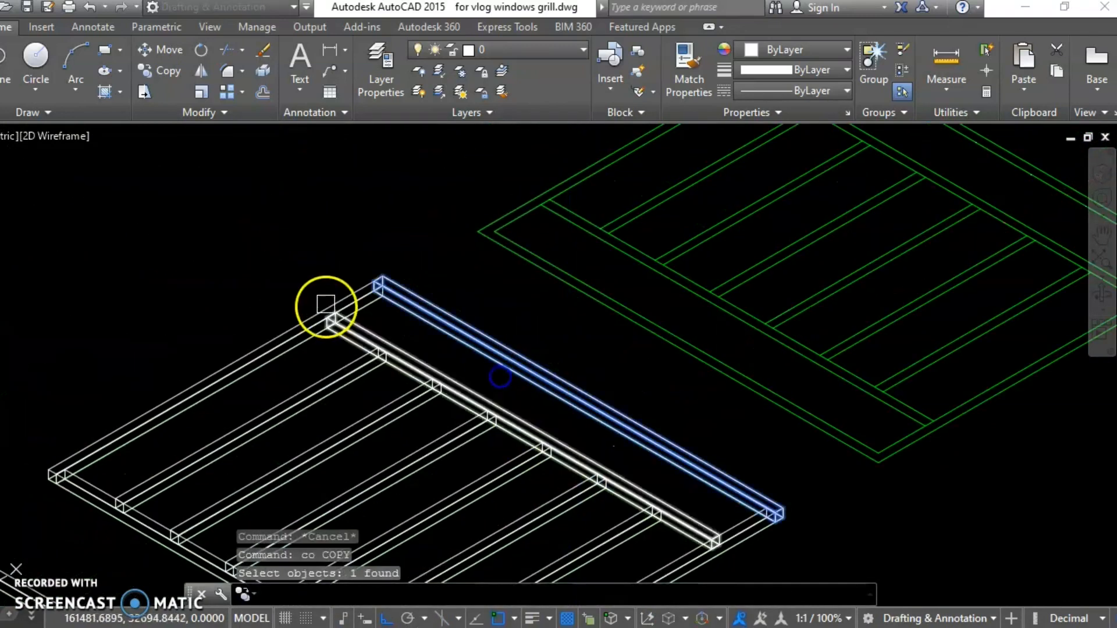
{"action": "left_click", "coordinate": [339, 315]}
{"action": "middle_click_drag", "start_coordinate": [384, 395], "coordinate": [430, 133]}
{"action": "left_click", "coordinate": [566, 399]}
{"action": "left_click", "coordinate": [456, 416]}
{"action": "key", "text": "Return"}
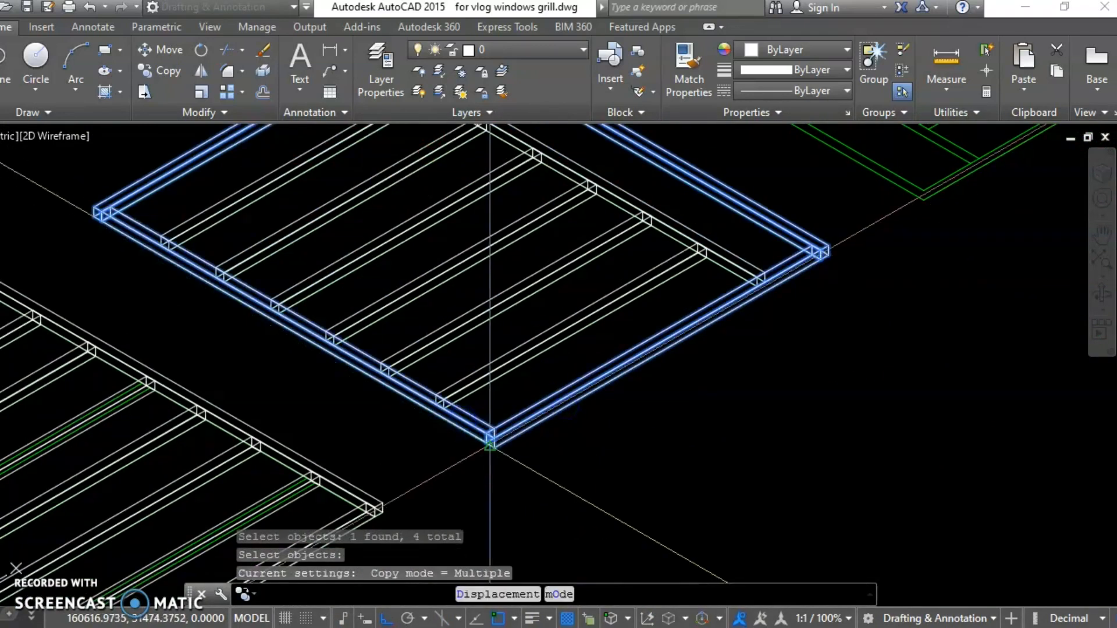
{"action": "left_click", "coordinate": [924, 204]}
{"action": "key", "text": "Escape"}
{"action": "middle_click_drag", "start_coordinate": [924, 204], "coordinate": [719, 455]}
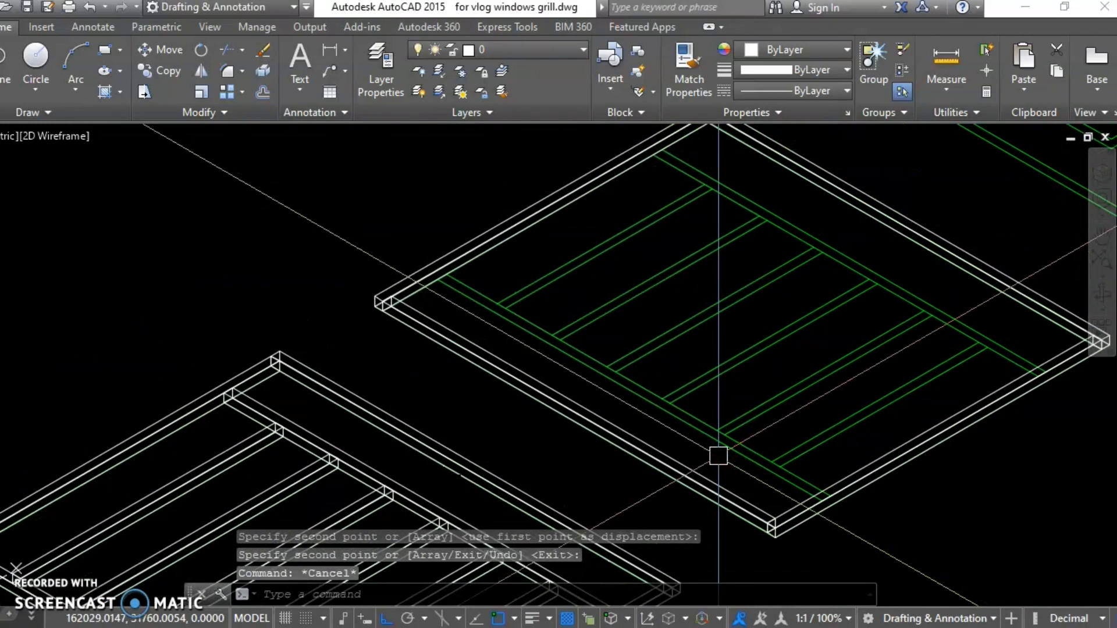
{"action": "type", "text": "box"}
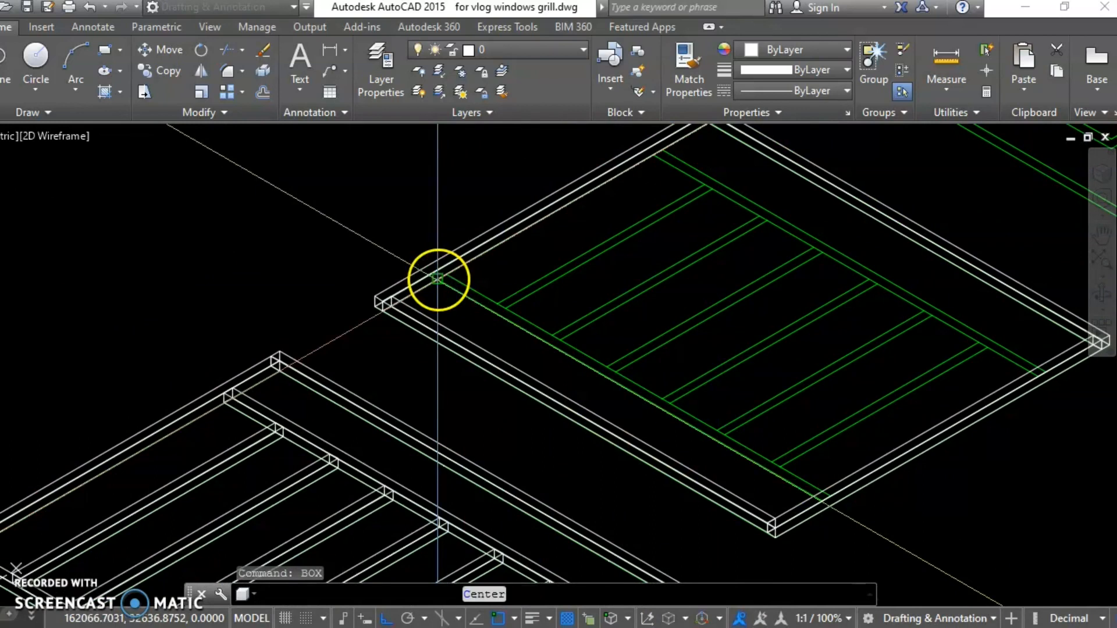
{"action": "key", "text": "Return"}
{"action": "left_click", "coordinate": [832, 492]}
{"action": "left_click", "coordinate": [839, 493]}
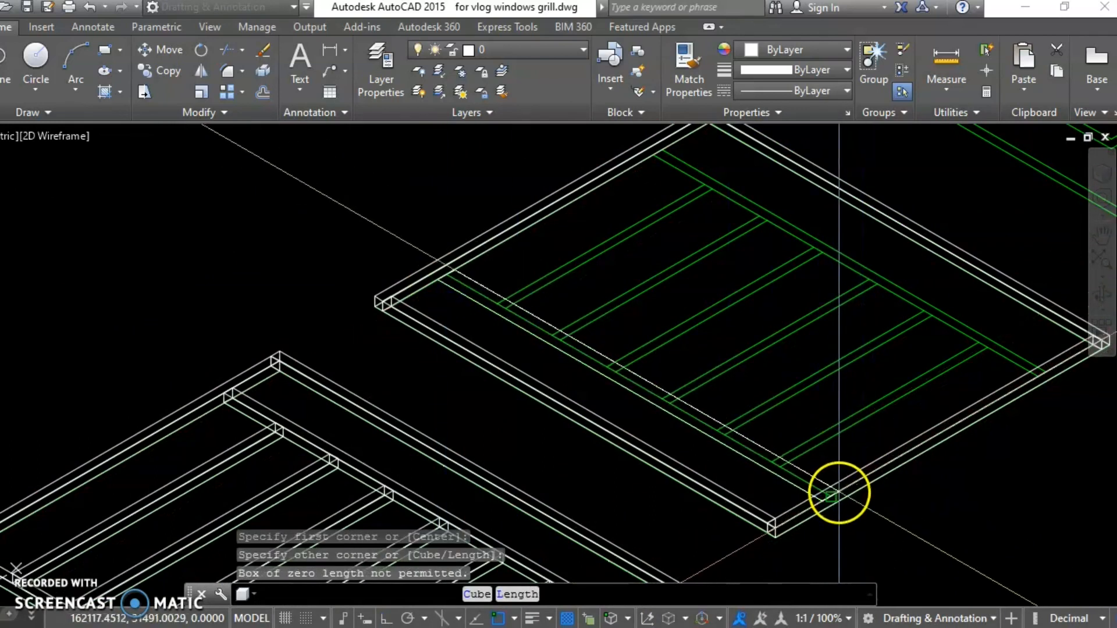
{"action": "scroll", "coordinate": [811, 465], "scroll_direction": "up", "scroll_amount": 5}
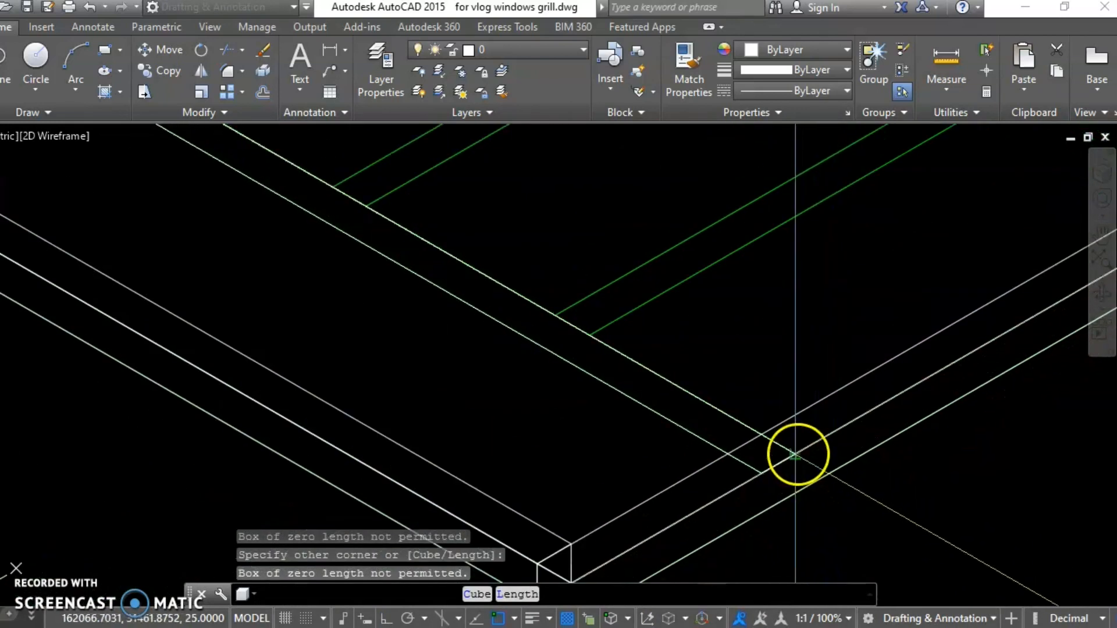
{"action": "key", "text": "Escape"}
Step: Draw a solid box with a height of 25 over the third grill's left vertical bar
{"action": "key", "text": "Return"}
{"action": "left_click", "coordinate": [761, 471]}
{"action": "scroll", "coordinate": [715, 415], "scroll_direction": "down", "scroll_amount": 2}
{"action": "middle_click_drag", "start_coordinate": [715, 415], "coordinate": [941, 599]}
{"action": "scroll", "coordinate": [636, 475], "scroll_direction": "down", "scroll_amount": 3}
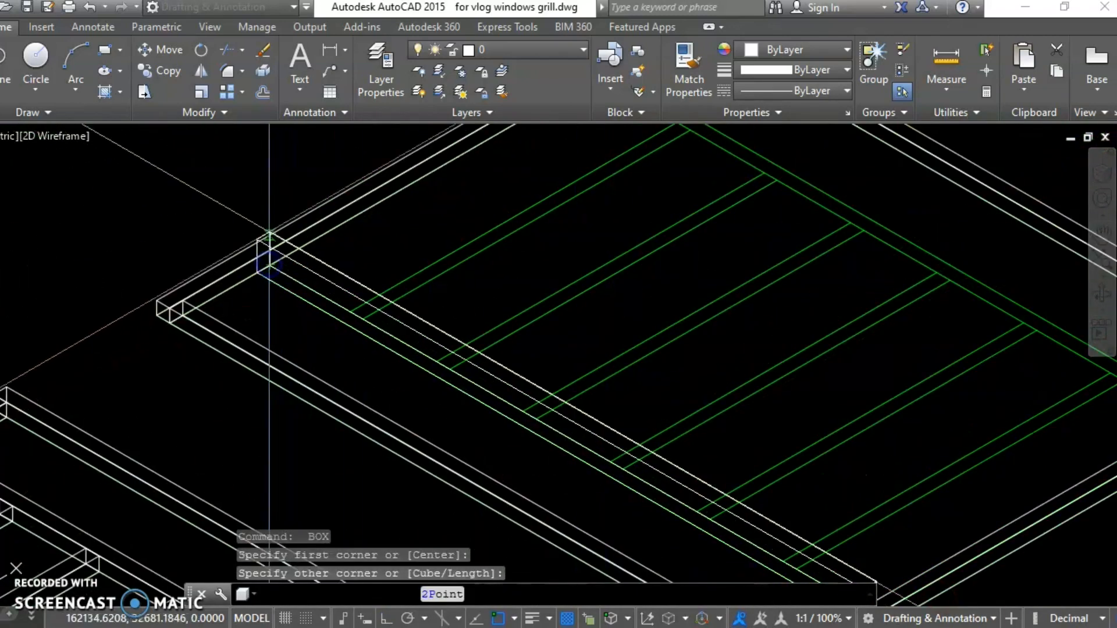
{"action": "key", "text": "Return"}
{"action": "middle_click_drag", "start_coordinate": [409, 270], "coordinate": [375, 384]}
Step: Copy the left vertical bar's box onto the outline of the third grill's right vertical bar
{"action": "key", "text": "Escape"}
{"action": "type", "text": "co"}
{"action": "key", "text": "Return"}
{"action": "left_click", "coordinate": [268, 393]}
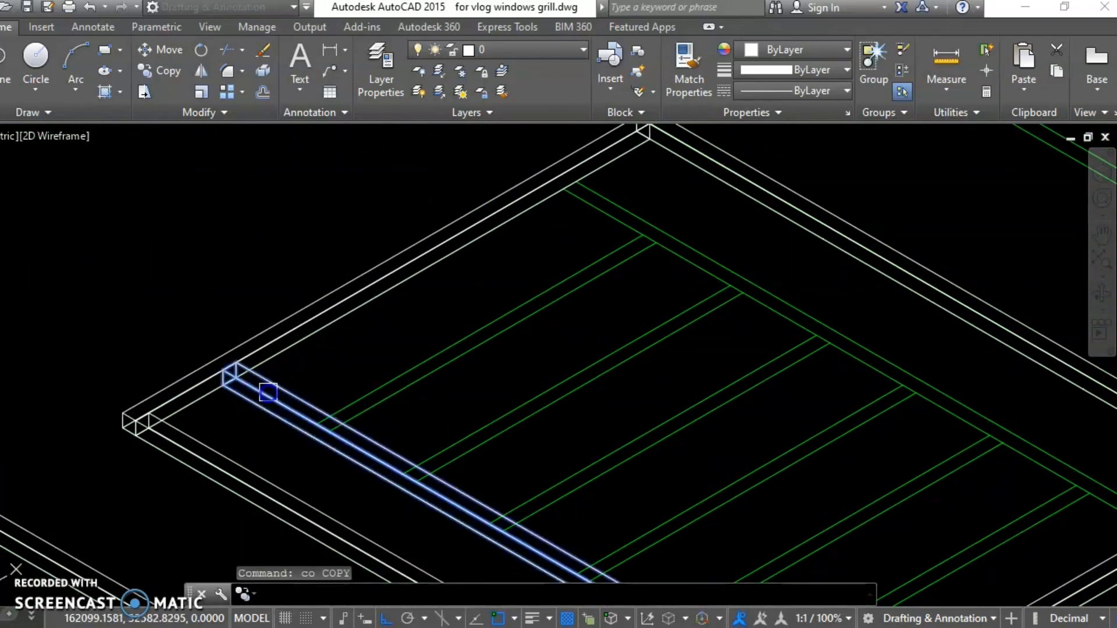
{"action": "key", "text": "Return"}
{"action": "left_click", "coordinate": [225, 383]}
{"action": "left_click", "coordinate": [569, 185]}
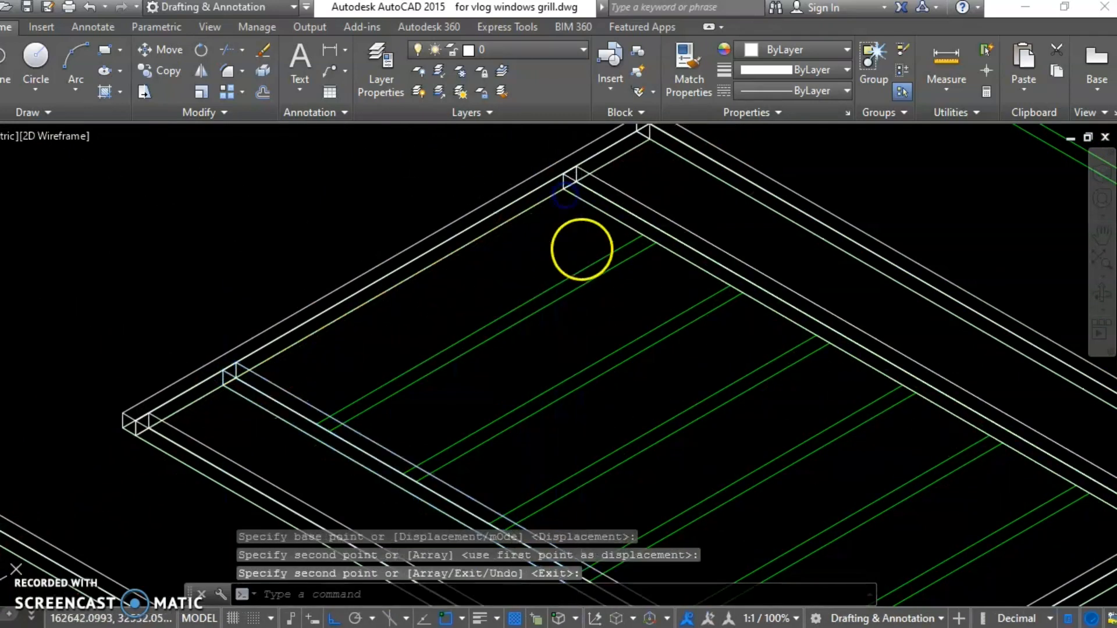
{"action": "key", "text": "Escape"}
{"action": "key", "text": "Return"}
{"action": "key", "text": "Escape"}
{"action": "key", "text": "Escape"}
Step: Draw a solid box over the third grill's uppermost horizontal bar, matching its height to the vertical bar's box
{"action": "type", "text": "bo"}
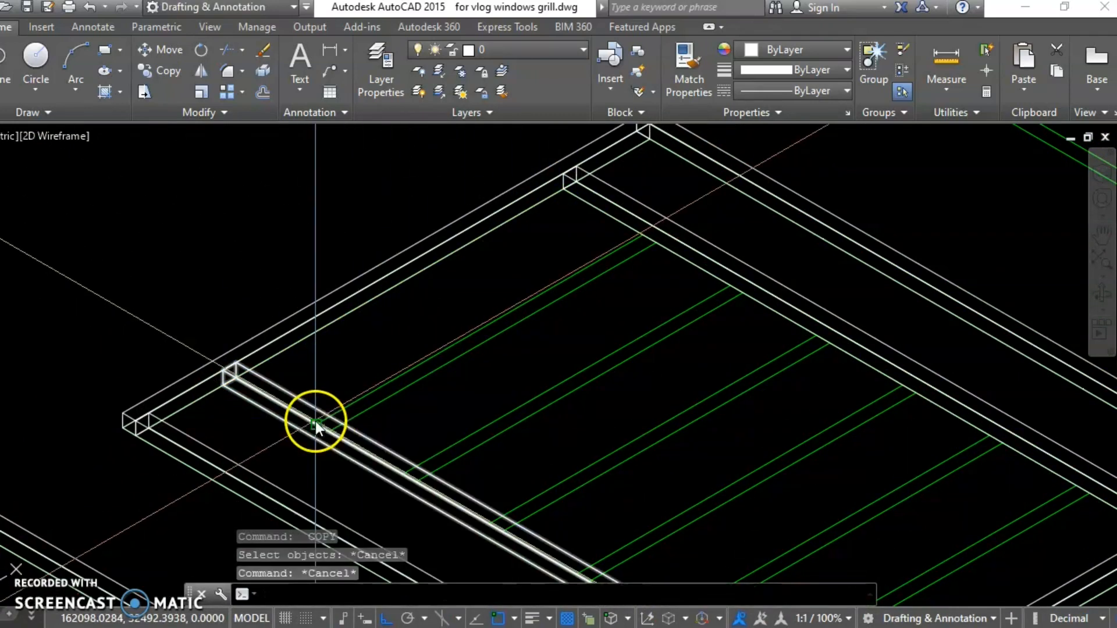
{"action": "type", "text": "x"}
{"action": "key", "text": "Return"}
{"action": "left_click", "coordinate": [653, 243]}
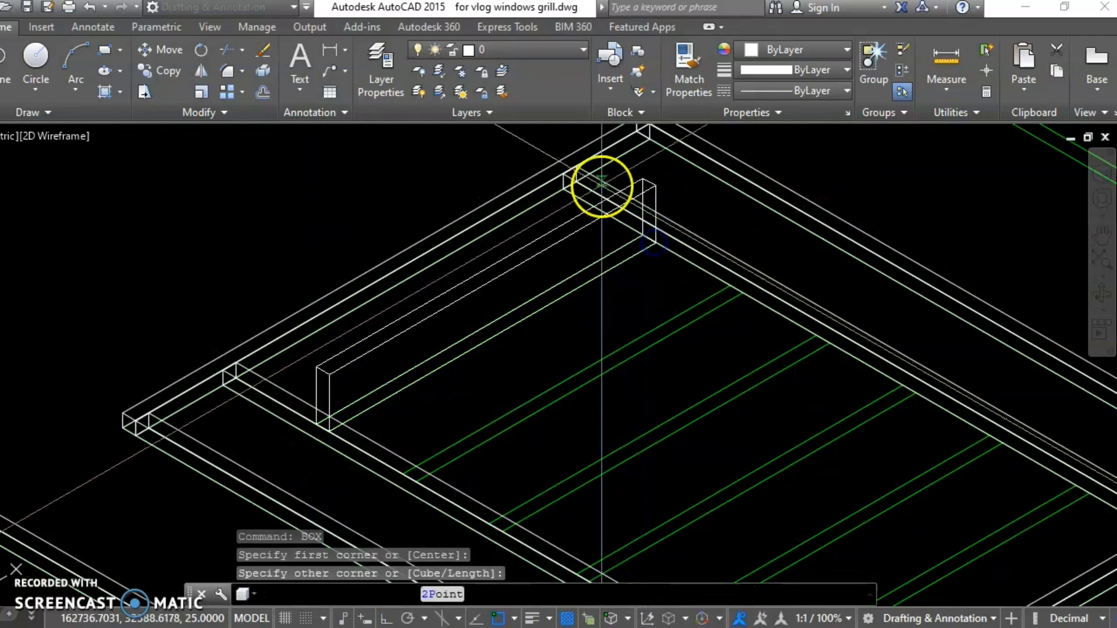
{"action": "left_click", "coordinate": [567, 173]}
{"action": "left_click", "coordinate": [608, 259]}
Step: Copy the uppermost bar's box onto the outlines of the third grill's other five horizontal bars
{"action": "type", "text": "co"}
{"action": "key", "text": "Return"}
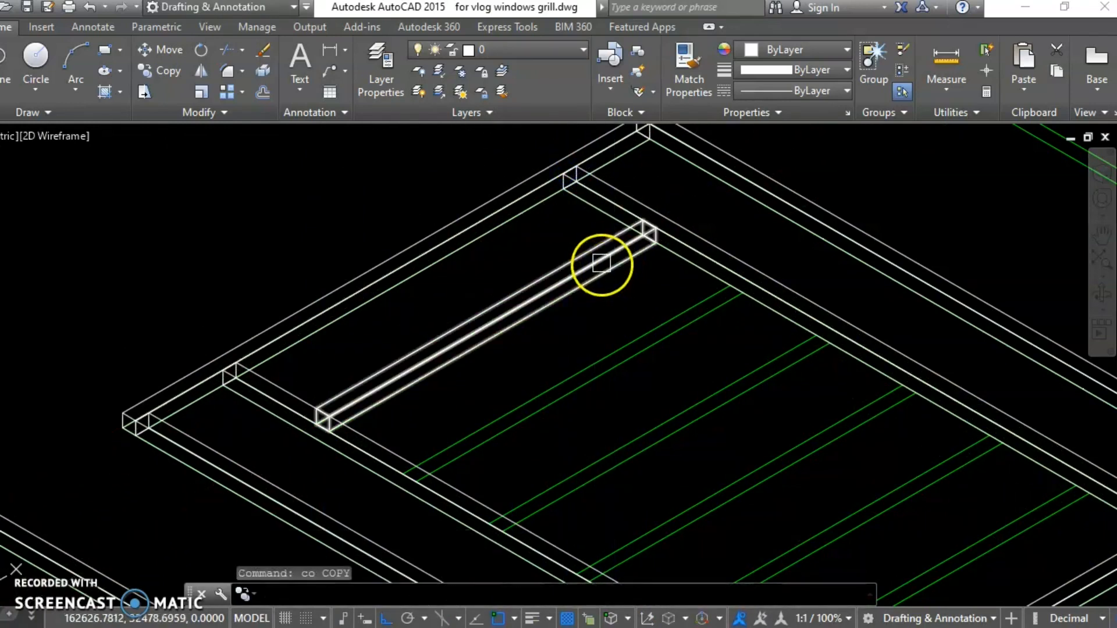
{"action": "left_click", "coordinate": [602, 263]}
{"action": "key", "text": "Return"}
{"action": "left_click", "coordinate": [657, 243]}
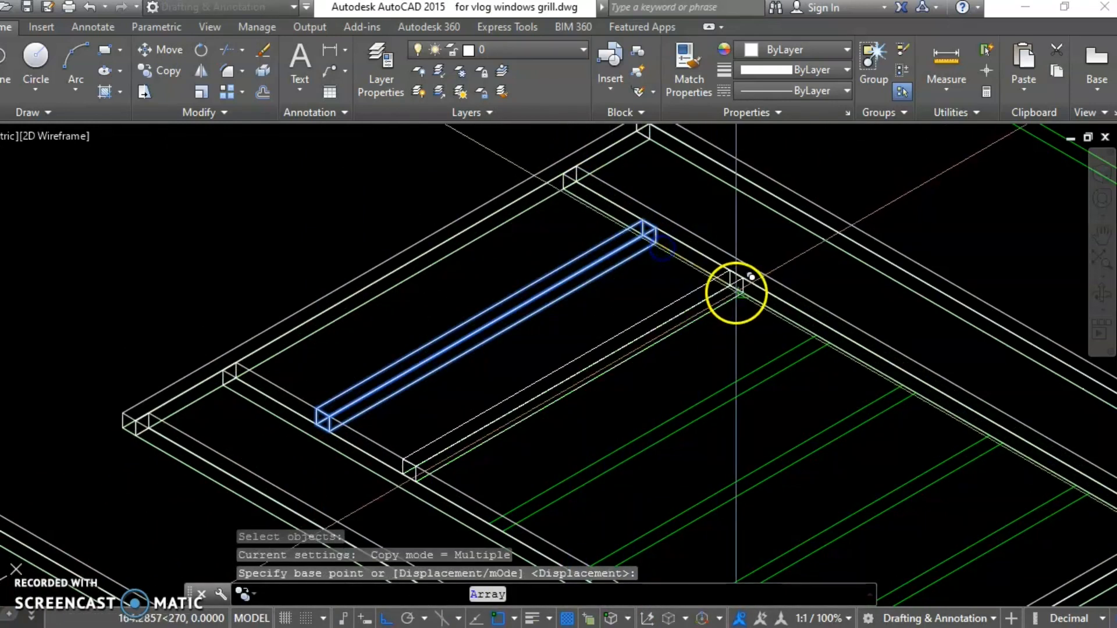
{"action": "left_click", "coordinate": [740, 293]}
{"action": "left_click", "coordinate": [828, 344]}
{"action": "left_click", "coordinate": [916, 388]}
{"action": "middle_click_drag", "start_coordinate": [916, 388], "coordinate": [855, 367]}
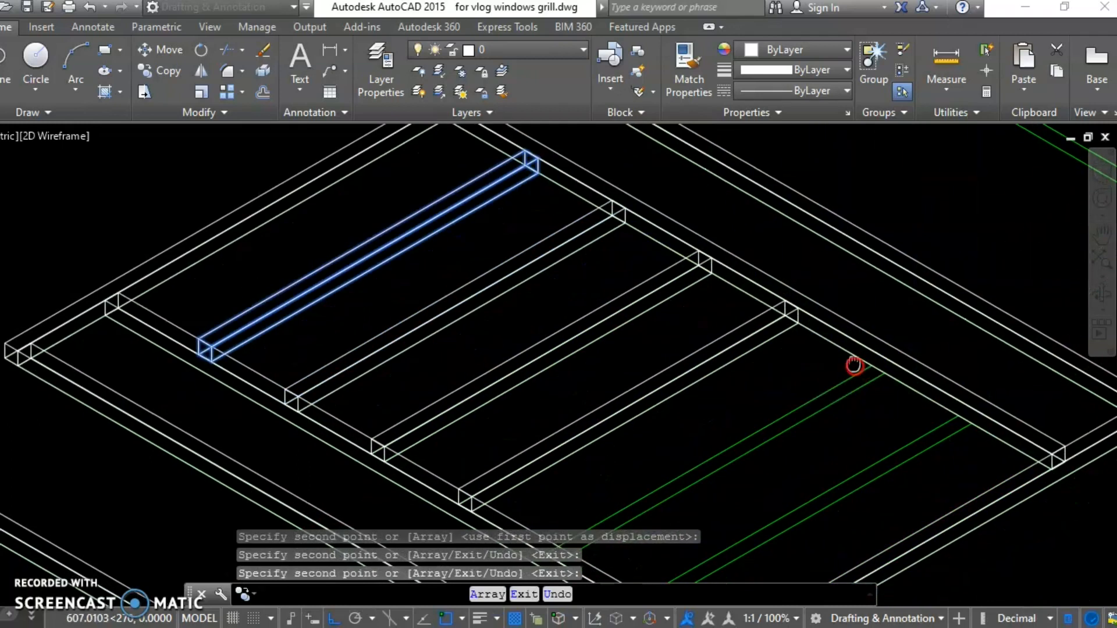
{"action": "left_click", "coordinate": [878, 361]}
{"action": "left_click", "coordinate": [968, 420]}
{"action": "key", "text": "Return"}
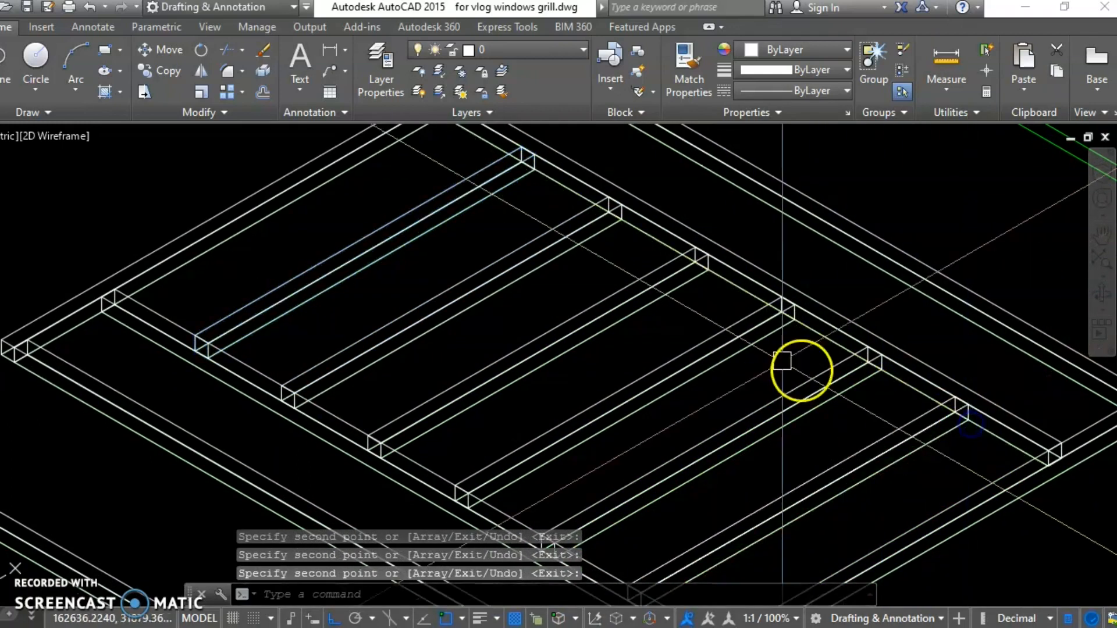
{"action": "key", "text": "Escape"}
Step: Copy the third grill's four frame boxes onto the fourth grill's frame outline, matching their lower corners
{"action": "scroll", "coordinate": [786, 360], "scroll_direction": "up", "scroll_amount": 2}
{"action": "scroll", "coordinate": [775, 354], "scroll_direction": "down", "scroll_amount": 1}
{"action": "scroll", "coordinate": [709, 339], "scroll_direction": "down", "scroll_amount": 2}
{"action": "mouse_move", "coordinate": [761, 366]}
{"action": "middle_mouse_down"}
{"action": "mouse_move", "coordinate": [723, 448]}
{"action": "mouse_move", "coordinate": [678, 443]}
{"action": "middle_mouse_up"}
{"action": "type", "text": "co"}
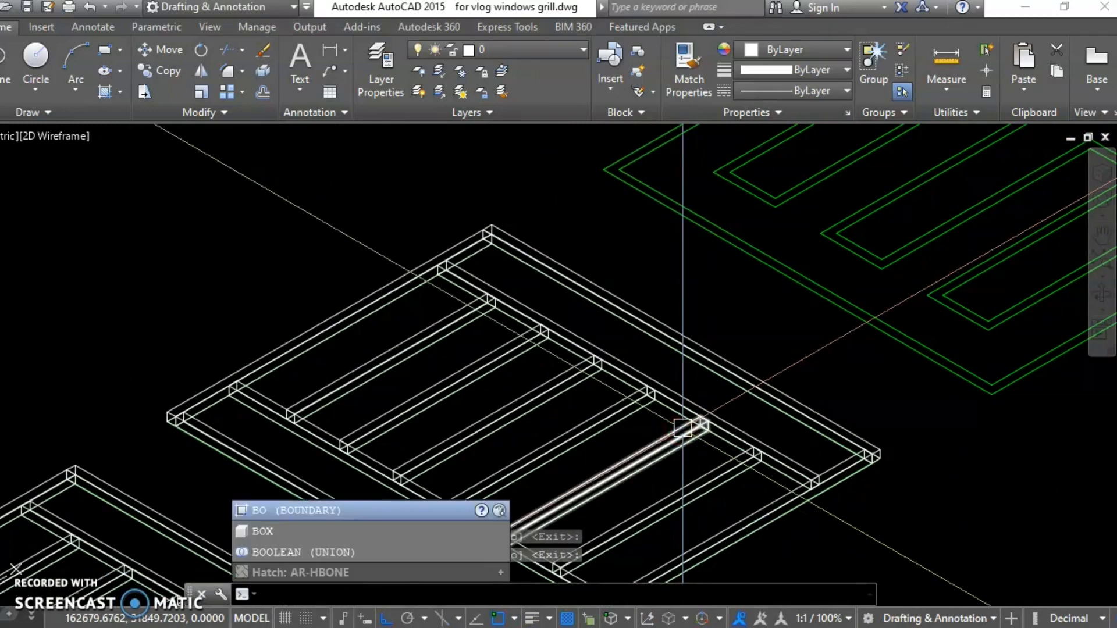
{"action": "key", "text": "Return"}
{"action": "left_click", "coordinate": [611, 300]}
{"action": "left_click", "coordinate": [427, 270]}
{"action": "middle_click_drag", "start_coordinate": [359, 424], "coordinate": [389, 299]}
{"action": "left_click", "coordinate": [326, 361]}
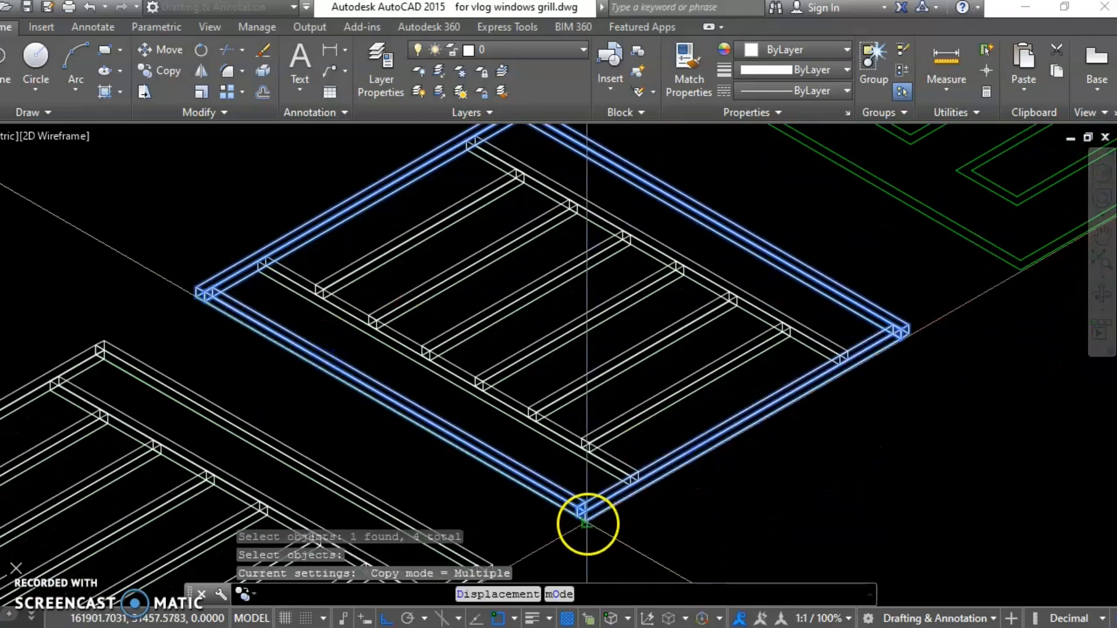
{"action": "left_click", "coordinate": [587, 524]}
{"action": "left_click", "coordinate": [1017, 262]}
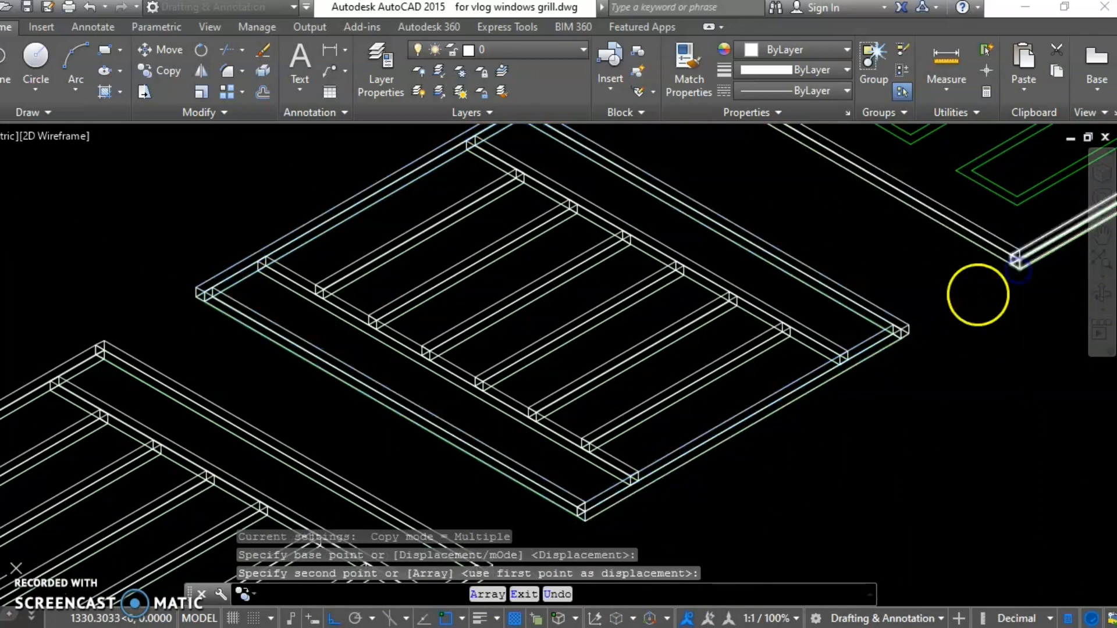
{"action": "key", "text": "Return"}
{"action": "middle_click_drag", "start_coordinate": [933, 324], "coordinate": [731, 529]}
{"action": "key", "text": "Escape"}
Step: Try a solid box over the first short segment of the fourth grill's zigzag and undo it
{"action": "middle_click_drag", "start_coordinate": [746, 299], "coordinate": [610, 417]}
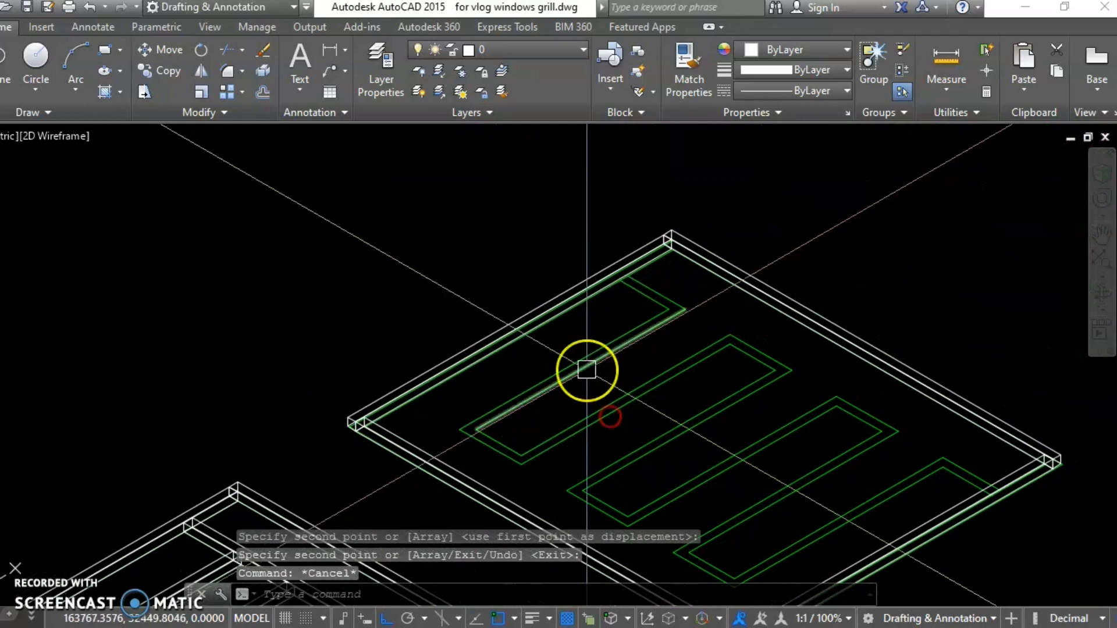
{"action": "left_click", "coordinate": [618, 283]}
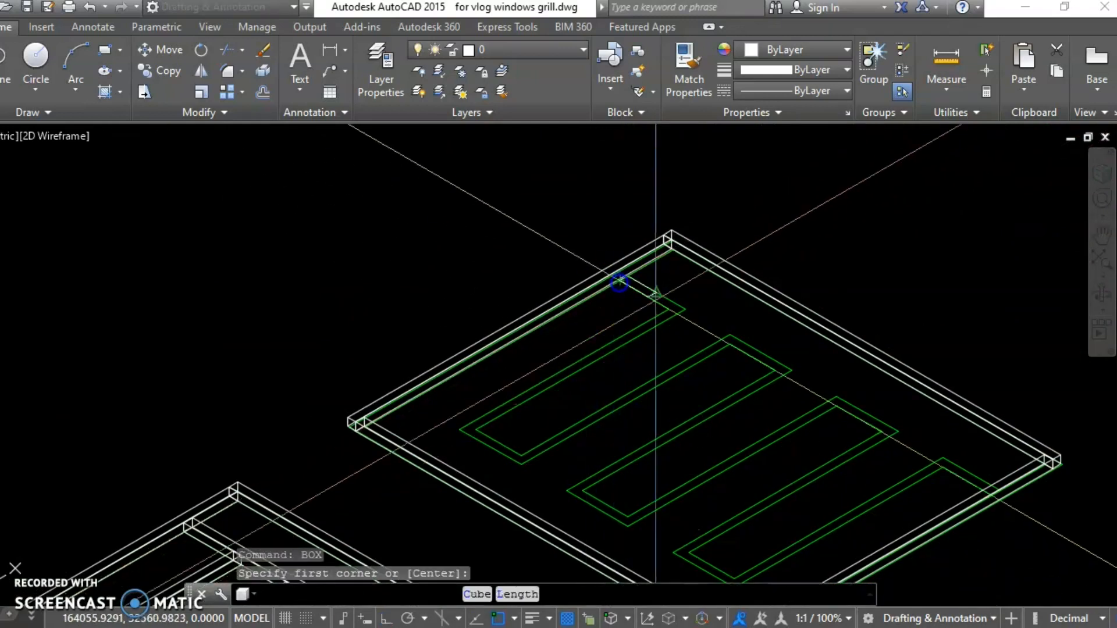
{"action": "left_click", "coordinate": [686, 309]}
{"action": "left_click", "coordinate": [668, 243]}
{"action": "right_click", "coordinate": [687, 300]}
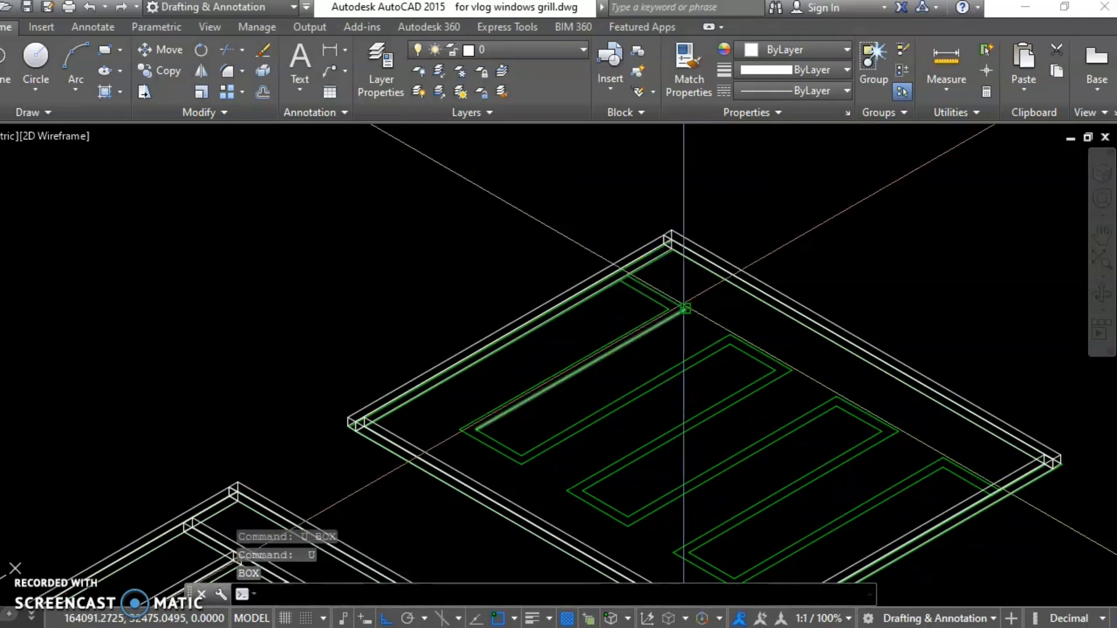
Step: Draw solid boxes with a height of 25 over the zigzag's first short segment and first long horizontal bar
{"action": "right_click", "coordinate": [683, 305]}
{"action": "left_click", "coordinate": [621, 279]}
{"action": "left_click", "coordinate": [689, 307]}
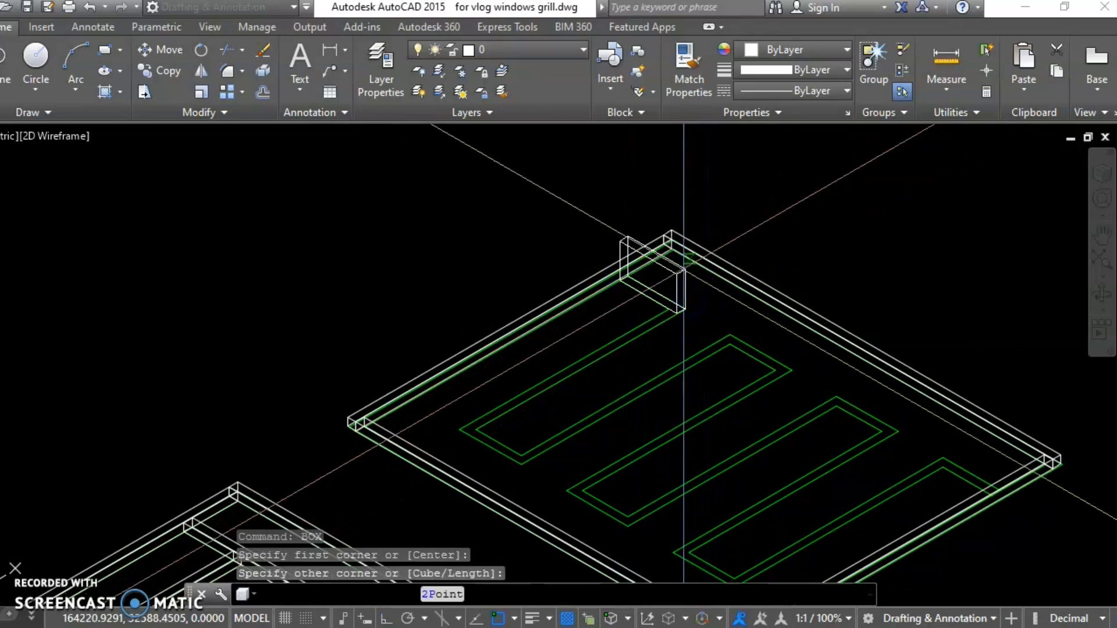
{"action": "left_click", "coordinate": [691, 305]}
{"action": "right_click", "coordinate": [674, 312]}
{"action": "left_click", "coordinate": [476, 431]}
{"action": "left_click", "coordinate": [476, 423]}
Step: Draw solid boxes with a height of 25 over the zigzag's second short segment and second long horizontal bar
{"action": "right_click", "coordinate": [463, 428]}
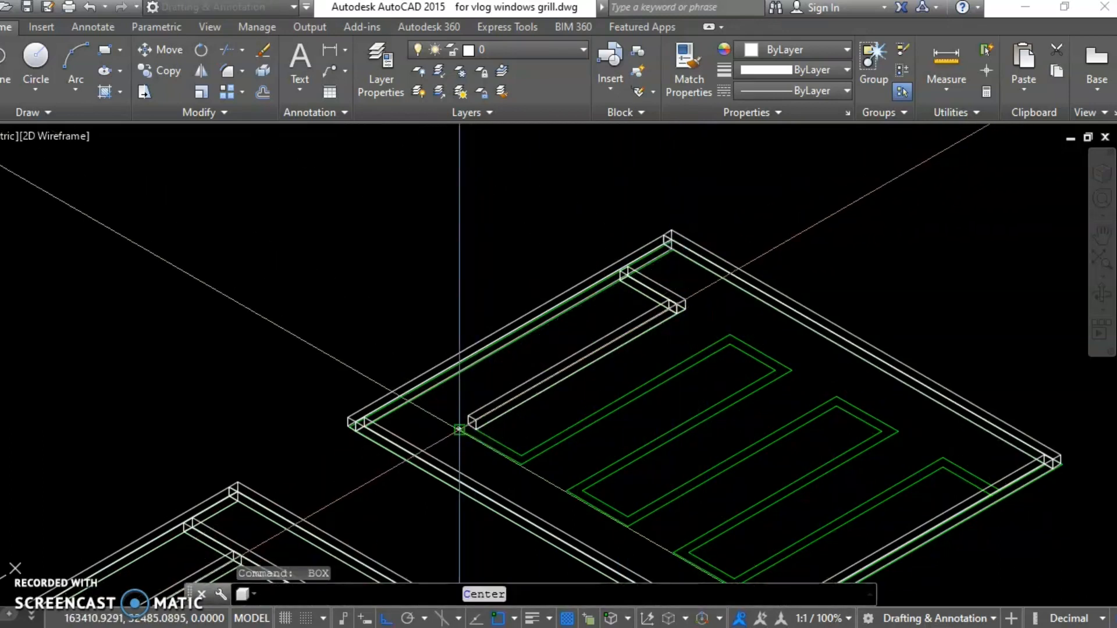
{"action": "left_click", "coordinate": [525, 455]}
{"action": "right_click", "coordinate": [524, 460]}
{"action": "left_click", "coordinate": [523, 463]}
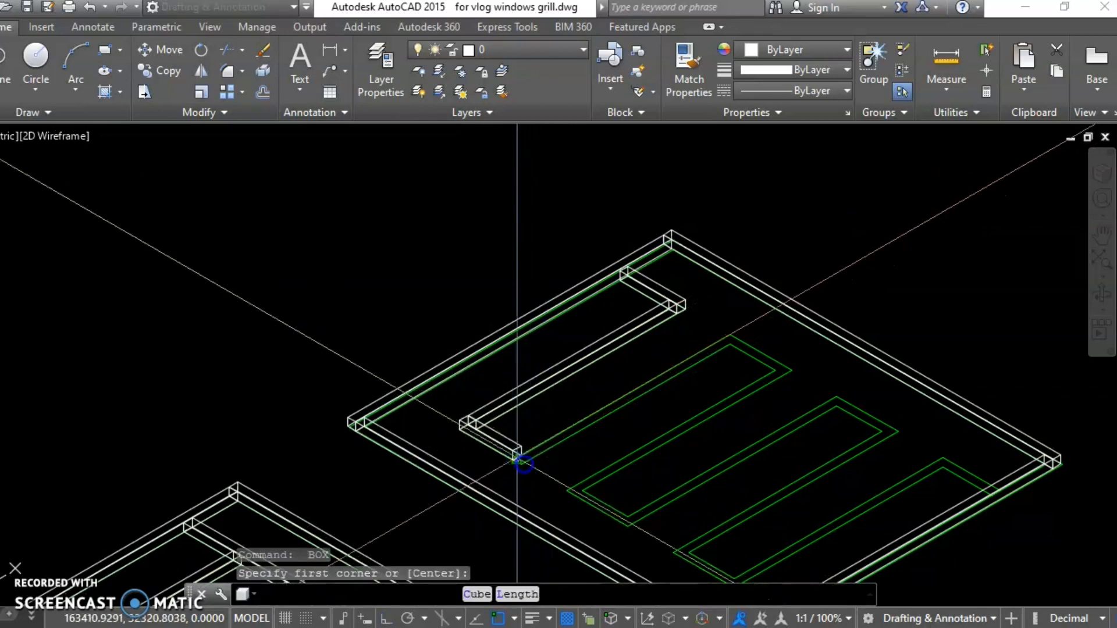
{"action": "left_click", "coordinate": [725, 337]}
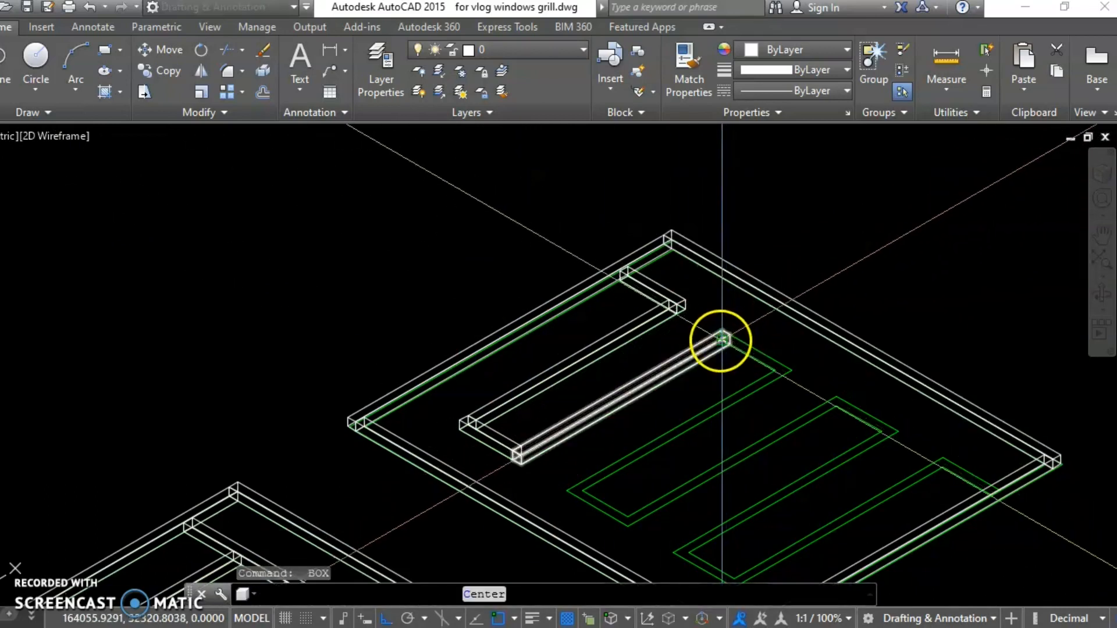
Step: Draw solid boxes with a height of 25 over the zigzag's third short segment and third long horizontal bar
{"action": "left_click", "coordinate": [723, 339]}
{"action": "left_click", "coordinate": [790, 369]}
{"action": "left_click", "coordinate": [783, 377]}
{"action": "left_click", "coordinate": [575, 490]}
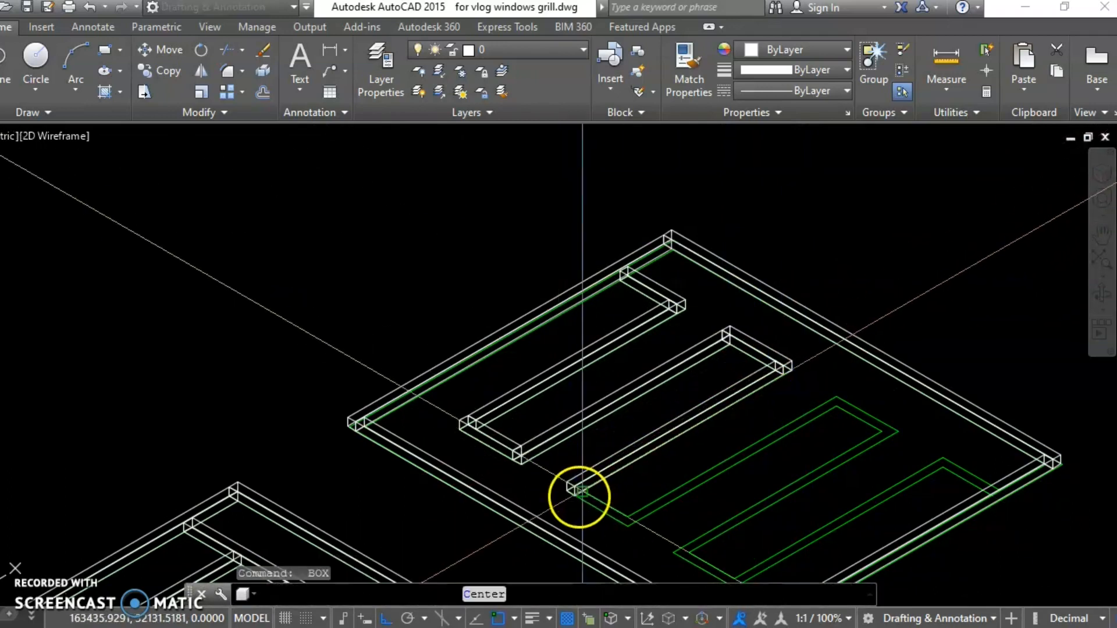
Step: Draw solid boxes with a height of 25 over the fourth long bar of the zigzag and the short segments at both its ends
{"action": "left_click", "coordinate": [631, 516]}
{"action": "key", "text": "space"}
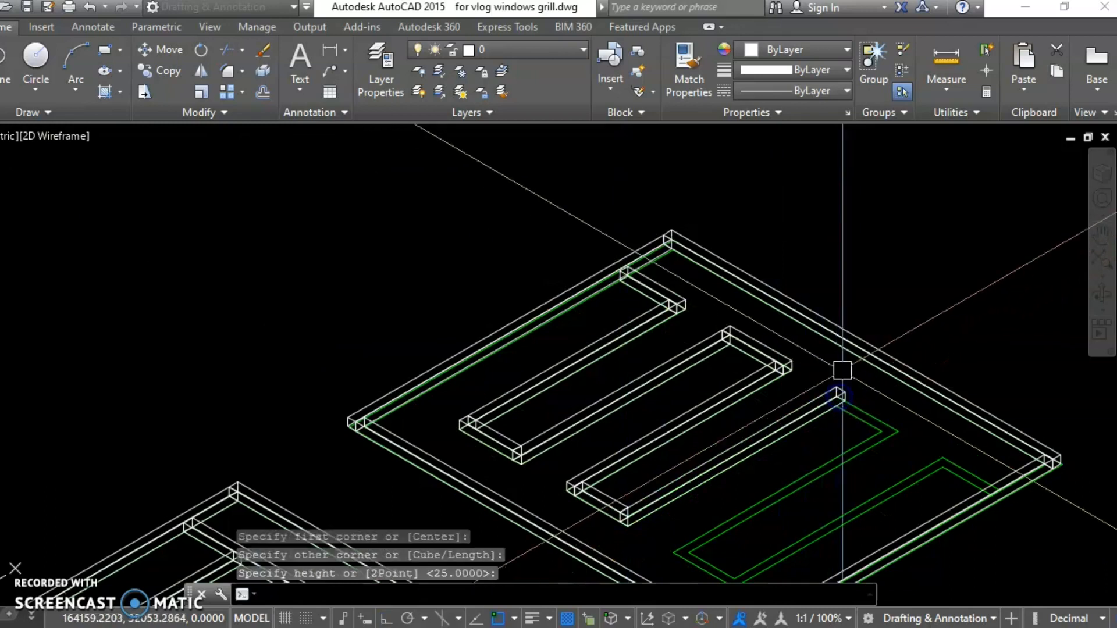
{"action": "key", "text": "space"}
{"action": "key", "text": "space"}
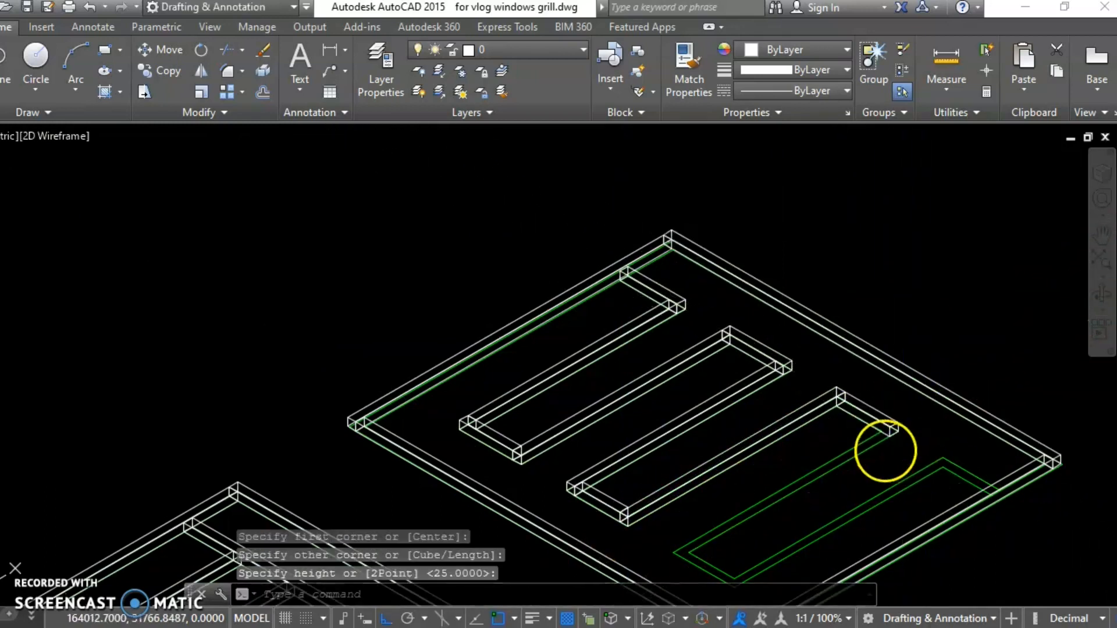
Step: Draw solid boxes with a height of 25 over the zigzag's last two long bars and the short segment joining them
{"action": "left_click", "coordinate": [890, 438]}
{"action": "key", "text": "space"}
{"action": "middle_click_drag", "start_coordinate": [684, 559], "coordinate": [672, 435]}
{"action": "key", "text": "space"}
{"action": "left_click", "coordinate": [672, 434]}
{"action": "left_click", "coordinate": [719, 455]}
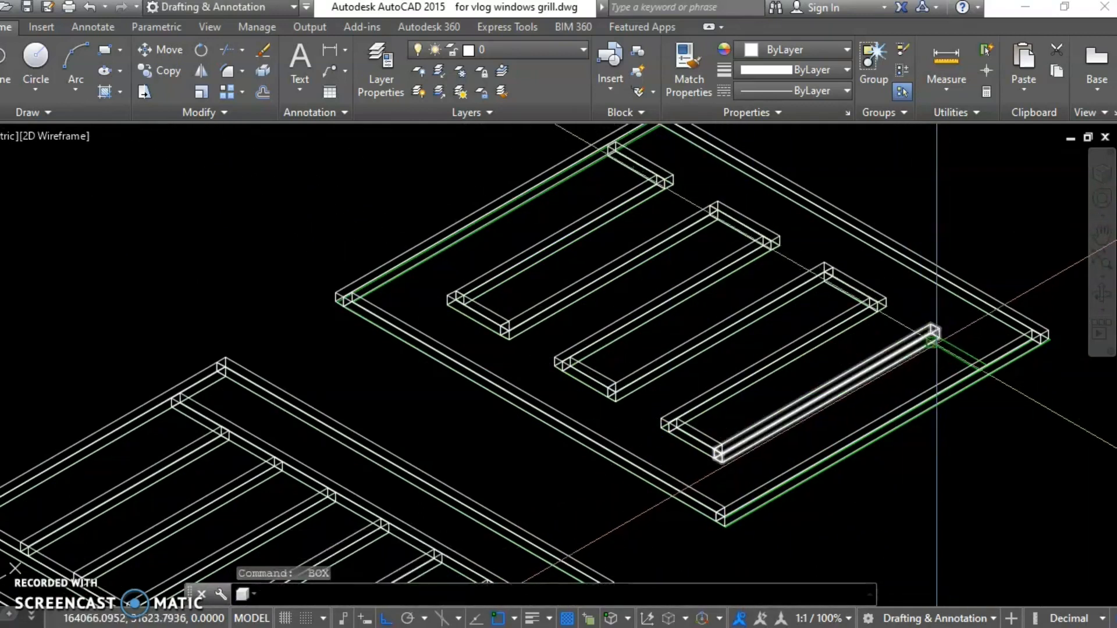
Step: Draw a solid box with a height of 25 over the zigzag's final short segment, connecting its last long bar to the frame
{"action": "left_click", "coordinate": [986, 362]}
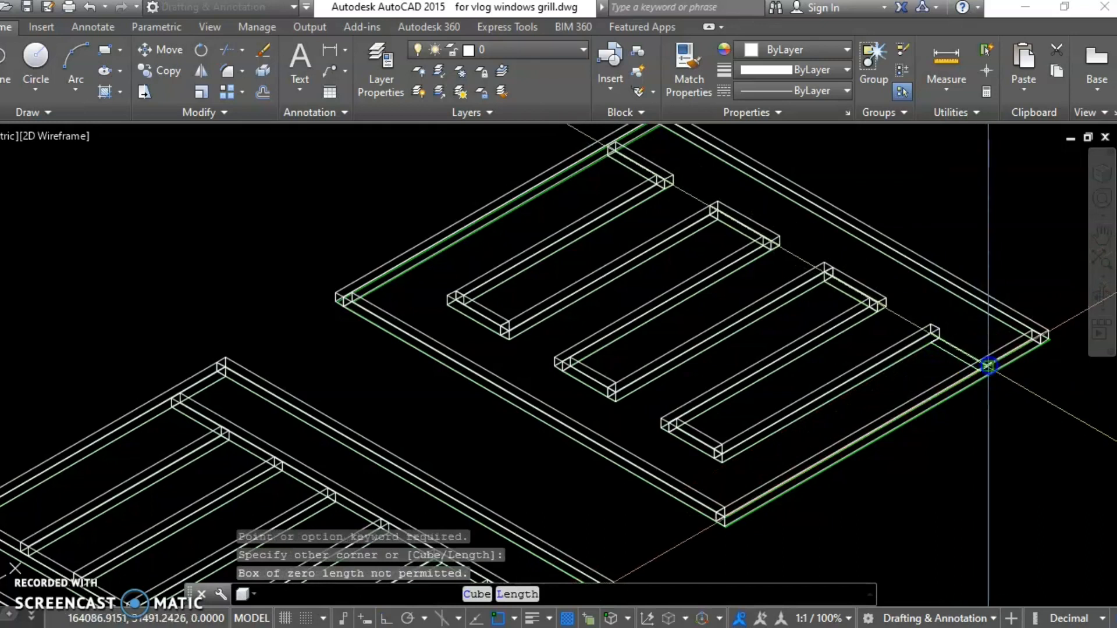
{"action": "key", "text": "Escape"}
{"action": "scroll", "coordinate": [955, 349], "scroll_direction": "up", "scroll_amount": 5}
{"action": "key", "text": "space"}
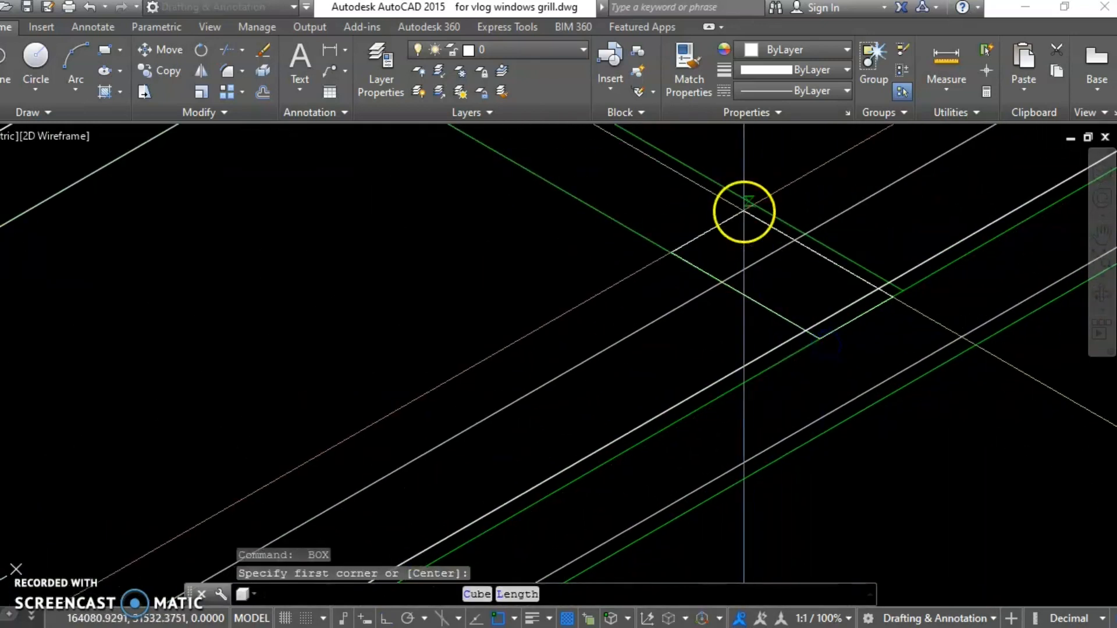
{"action": "left_click", "coordinate": [645, 348]}
{"action": "left_click", "coordinate": [646, 252]}
{"action": "scroll", "coordinate": [694, 253], "scroll_direction": "down", "scroll_amount": 3}
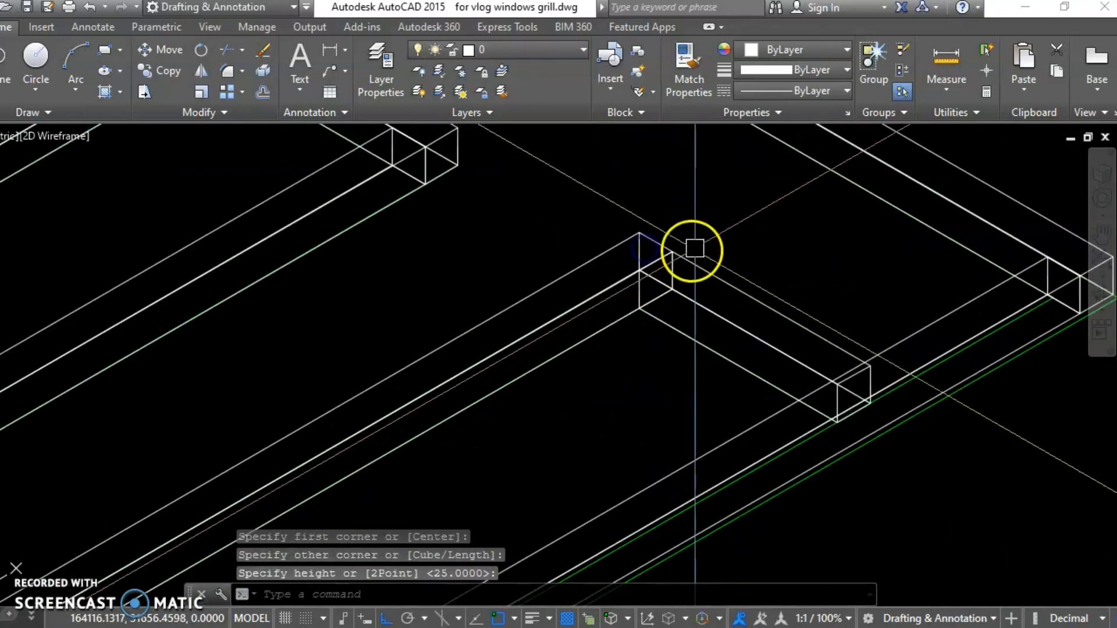
Step: Set the visual style of the model to Realistic with all four grills in view
{"action": "scroll", "coordinate": [692, 289], "scroll_direction": "down", "scroll_amount": 6}
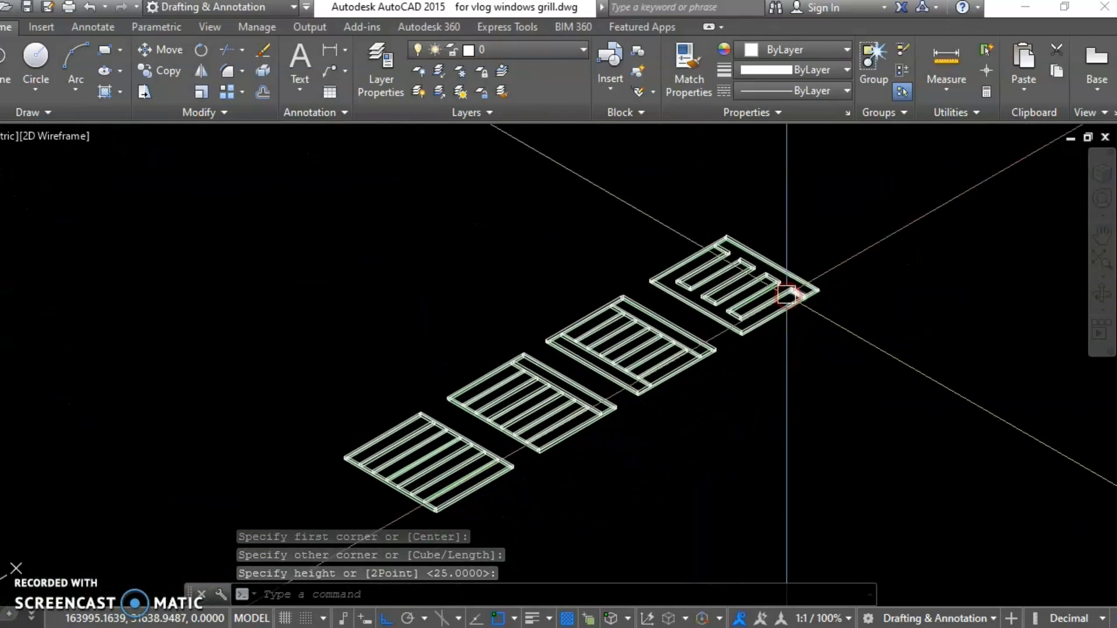
{"action": "type", "text": "vs"}
{"action": "key", "text": "Return"}
{"action": "type", "text": "r"}
{"action": "key", "text": "Return"}
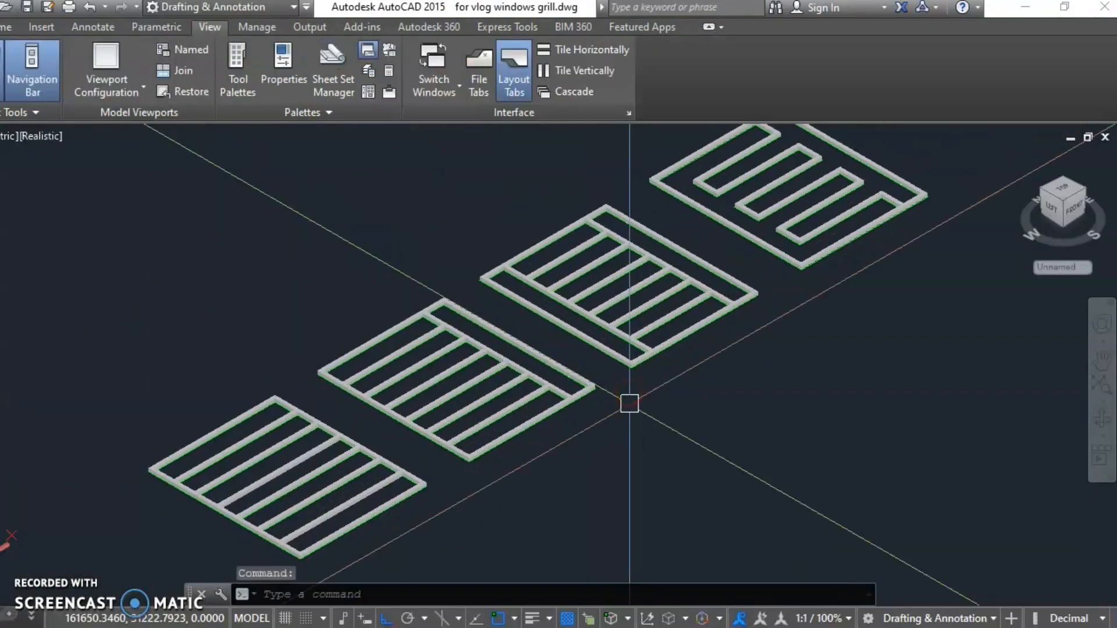
Step: Orbit the shaded model and examine the bars of each grill in turn, from the plain horizontal design to the zigzag
{"action": "type", "text": "3do"}
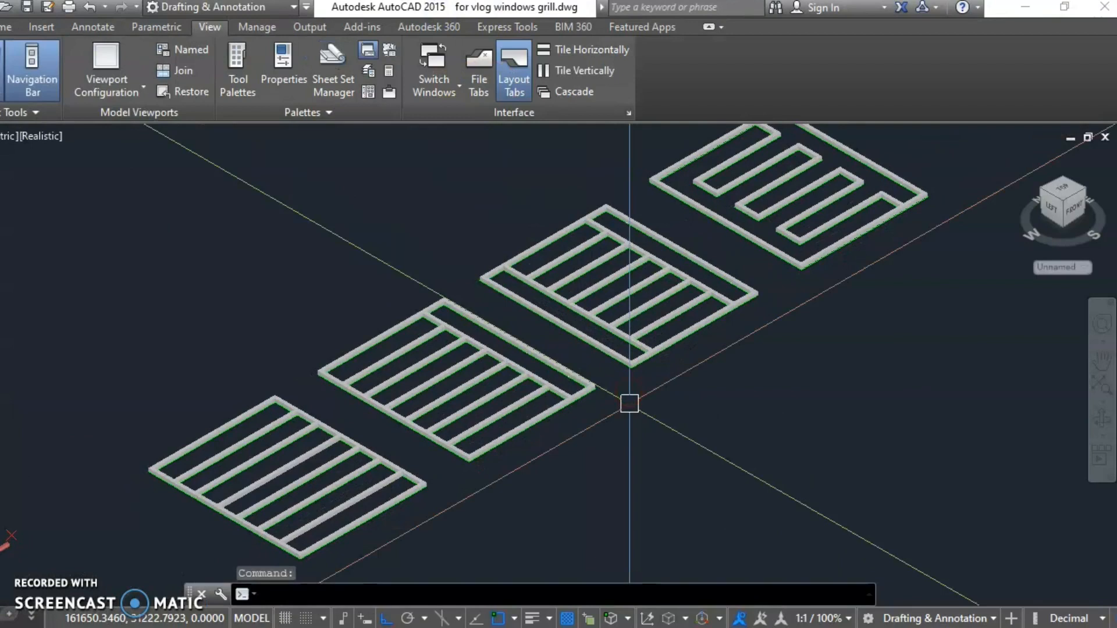
{"action": "key", "text": "Return"}
{"action": "left_click_drag", "start_coordinate": [646, 438], "coordinate": [589, 481]}
{"action": "left_click_drag", "start_coordinate": [416, 379], "coordinate": [366, 374]}
{"action": "scroll", "coordinate": [462, 369], "scroll_direction": "down", "scroll_amount": 4}
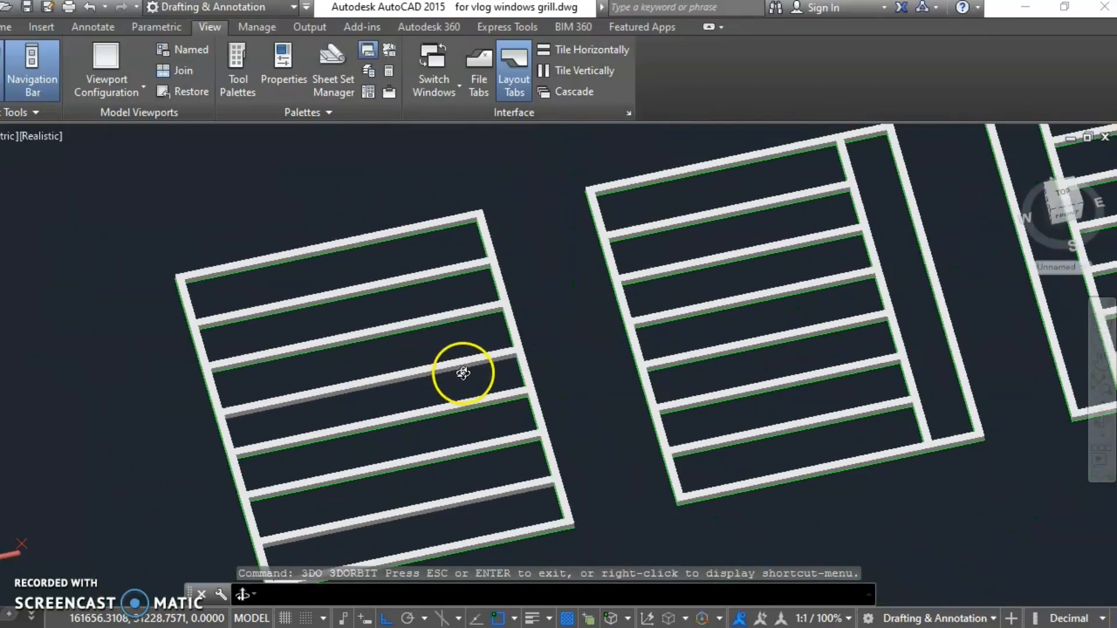
{"action": "middle_click_drag", "start_coordinate": [733, 344], "coordinate": [560, 297]}
{"action": "scroll", "coordinate": [579, 367], "scroll_direction": "up", "scroll_amount": 4}
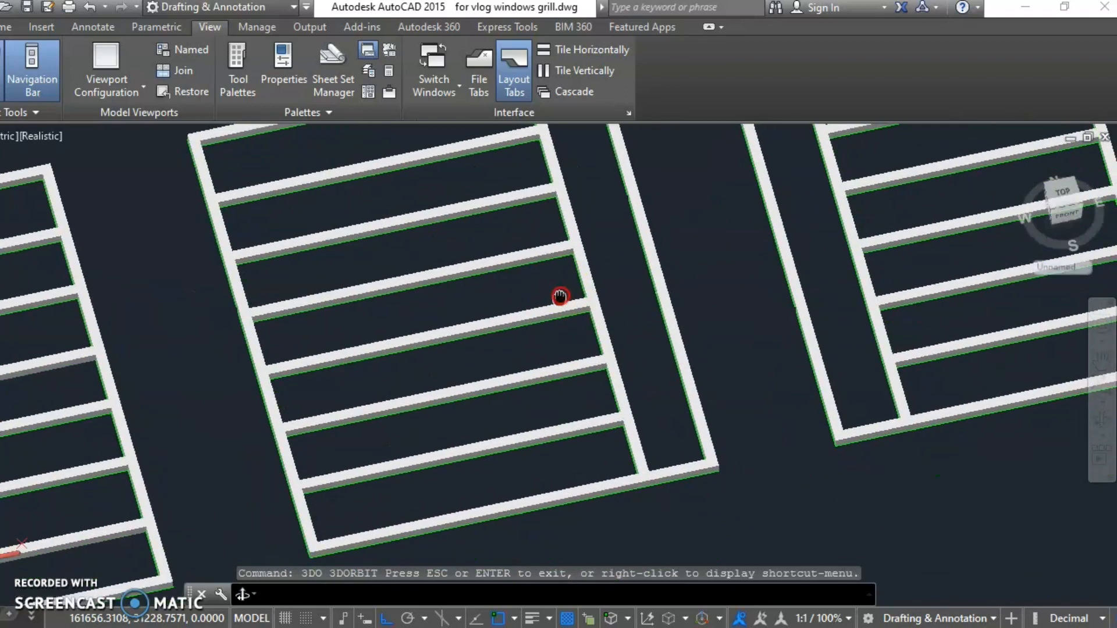
{"action": "middle_click_drag", "start_coordinate": [650, 351], "coordinate": [298, 523]}
{"action": "middle_click_drag", "start_coordinate": [687, 475], "coordinate": [490, 441]}
{"action": "scroll", "coordinate": [625, 391], "scroll_direction": "down", "scroll_amount": 4}
{"action": "middle_click_drag", "start_coordinate": [873, 396], "coordinate": [716, 387]}
{"action": "right_click", "coordinate": [715, 379]}
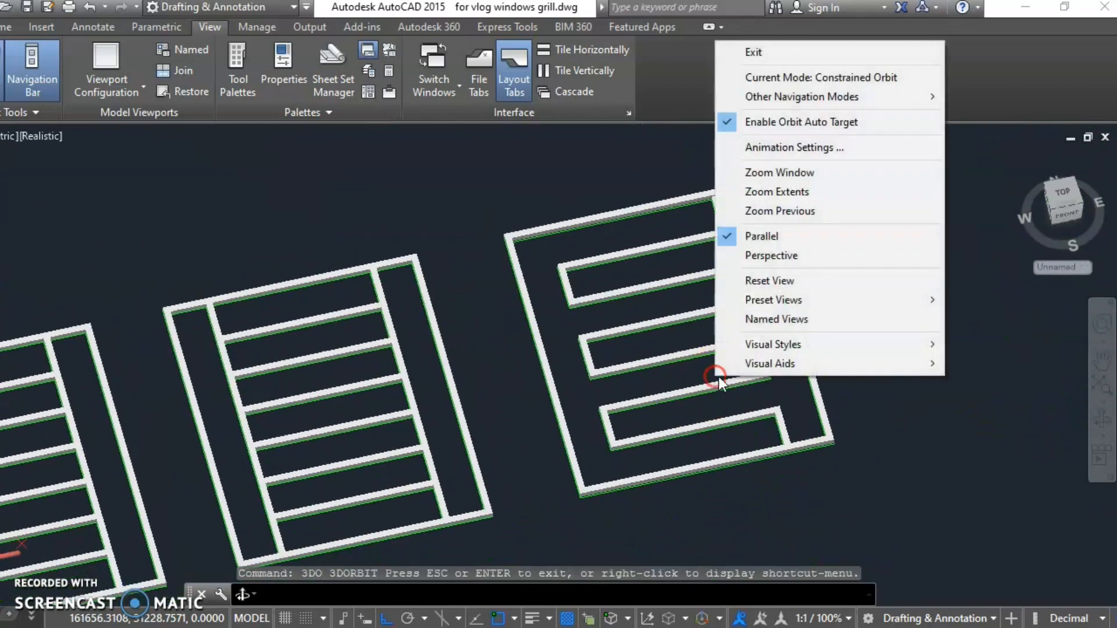
{"action": "left_click", "coordinate": [699, 280]}
Step: Orbit around the four grills to examine them from a low back angle and again from the front, and exit the orbit
{"action": "left_click_drag", "start_coordinate": [705, 413], "coordinate": [327, 305]}
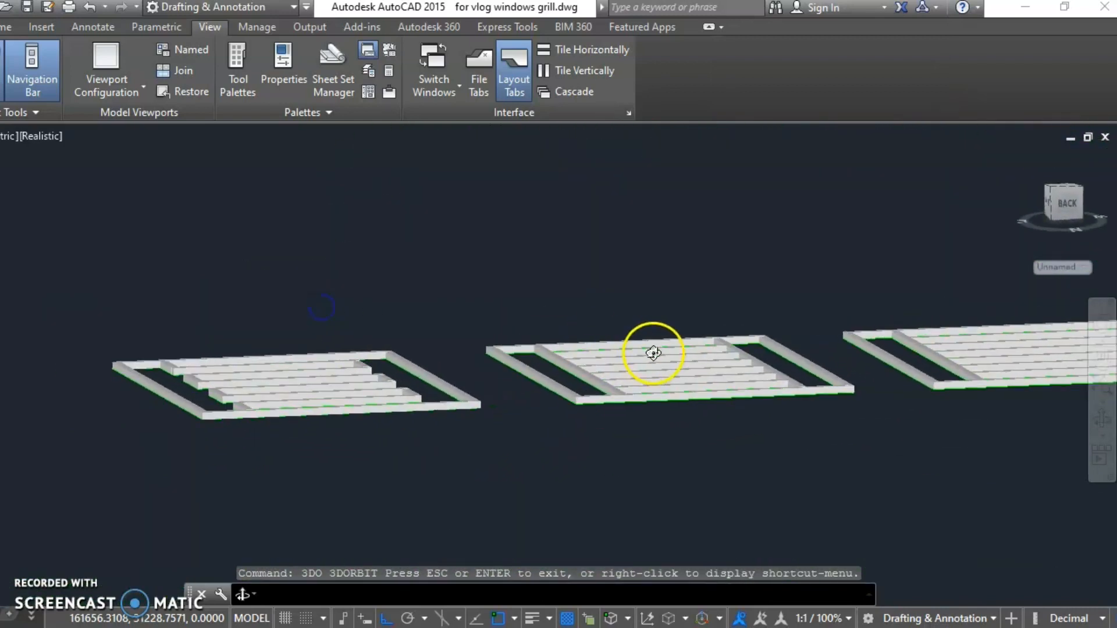
{"action": "left_click_drag", "start_coordinate": [660, 378], "coordinate": [708, 491]}
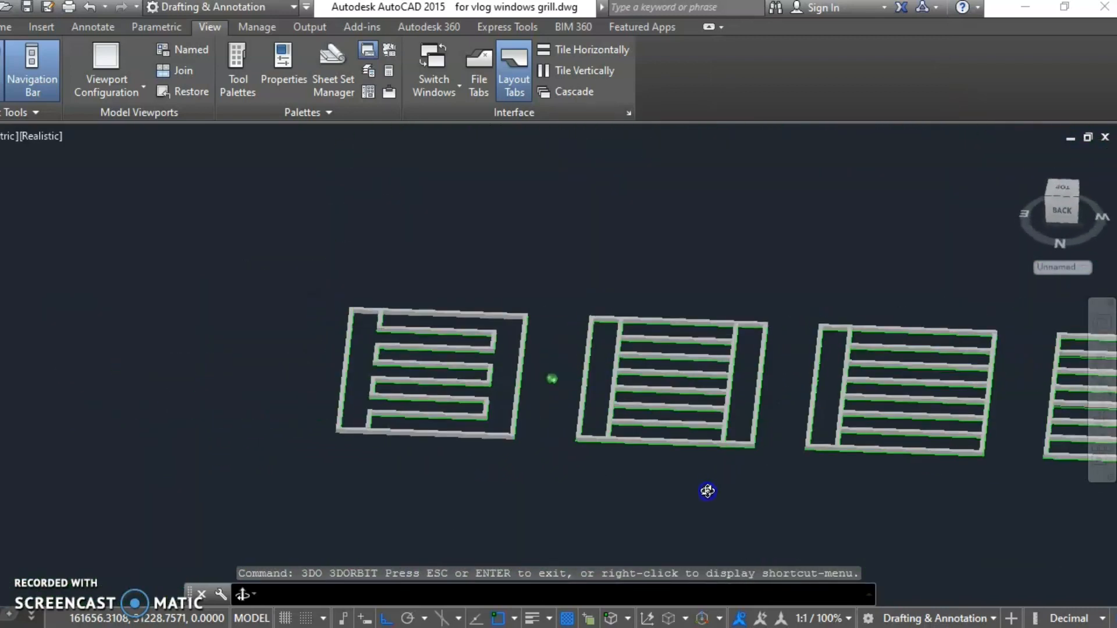
{"action": "left_click_drag", "start_coordinate": [830, 383], "coordinate": [356, 355]}
{"action": "middle_click_drag", "start_coordinate": [356, 354], "coordinate": [892, 323]}
{"action": "left_click_drag", "start_coordinate": [762, 401], "coordinate": [762, 375]}
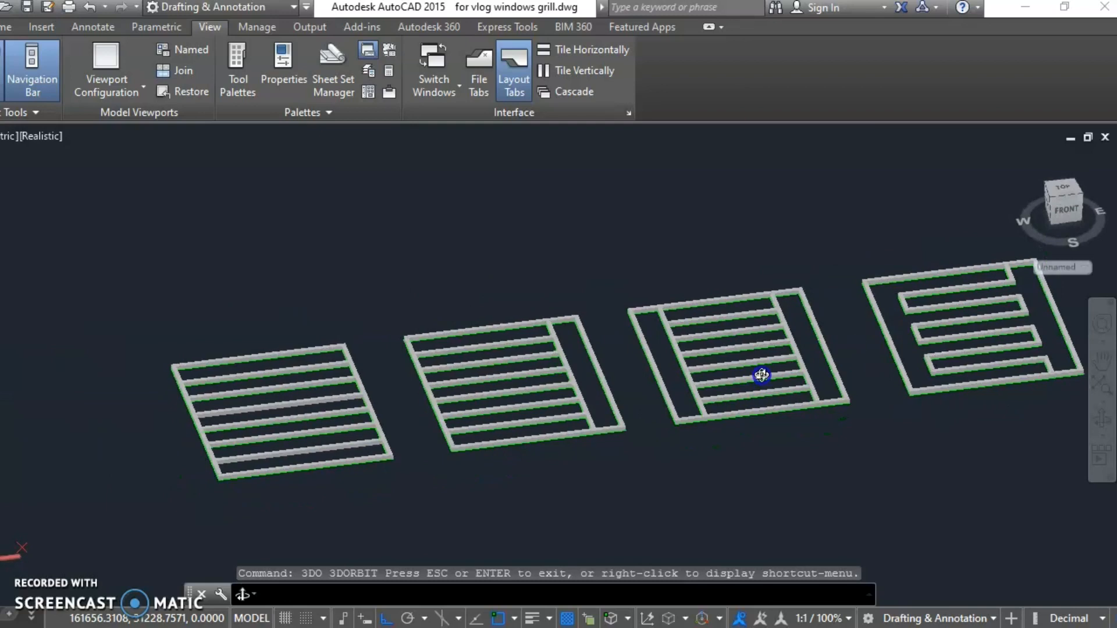
{"action": "key", "text": "Escape"}
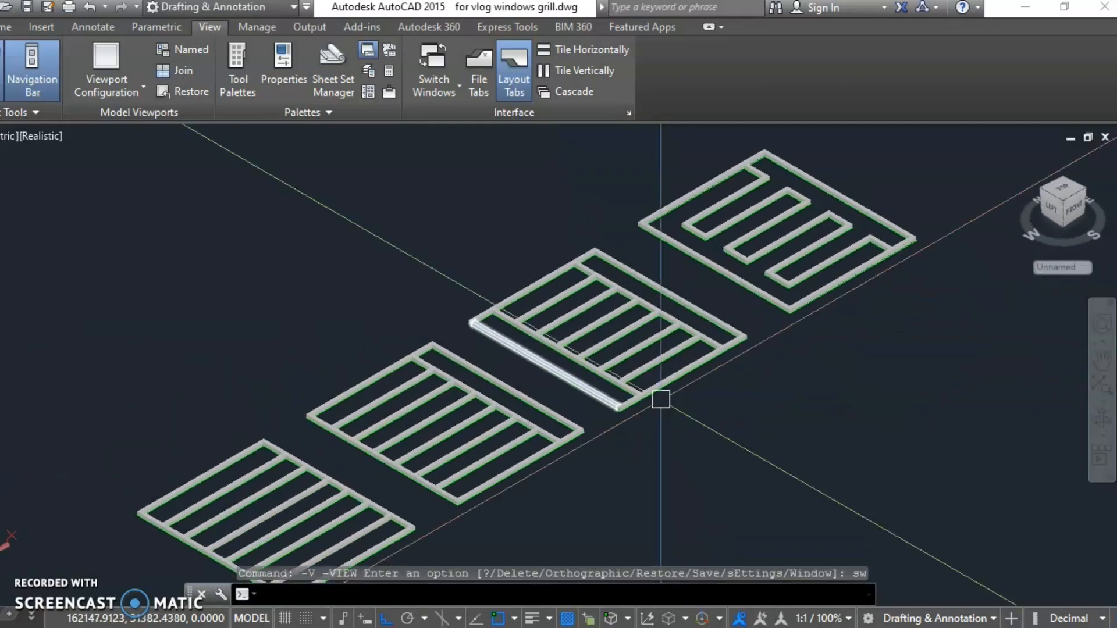
Step: Set the view to top so the four grills are seen in plan
{"action": "type", "text": "top"}
{"action": "key", "text": "Return"}
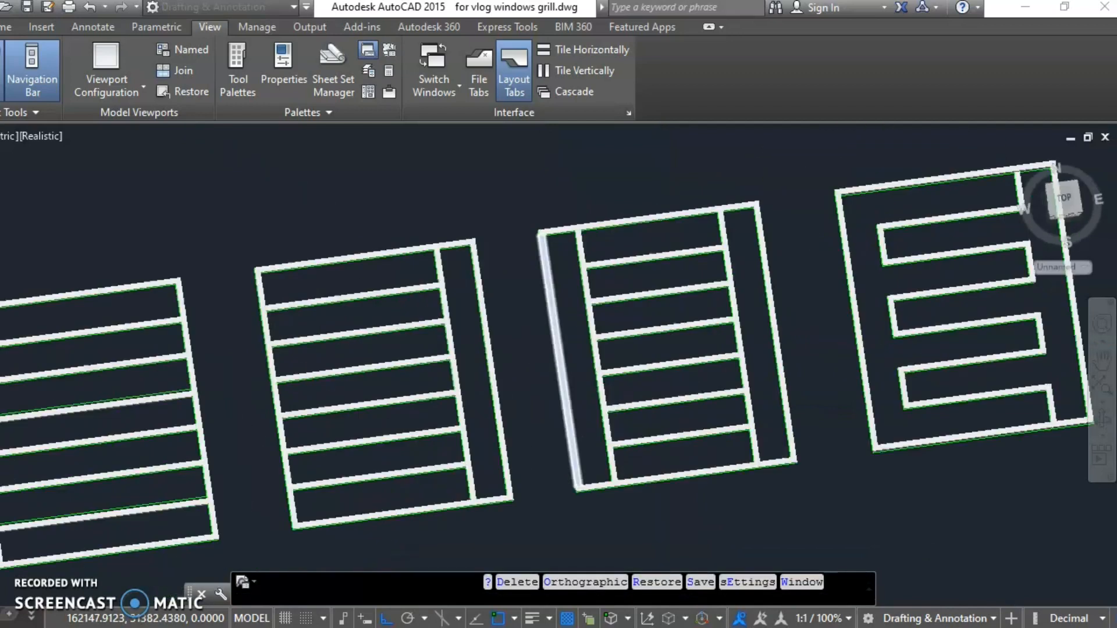
{"action": "middle_click_drag", "start_coordinate": [669, 411], "coordinate": [680, 387]}
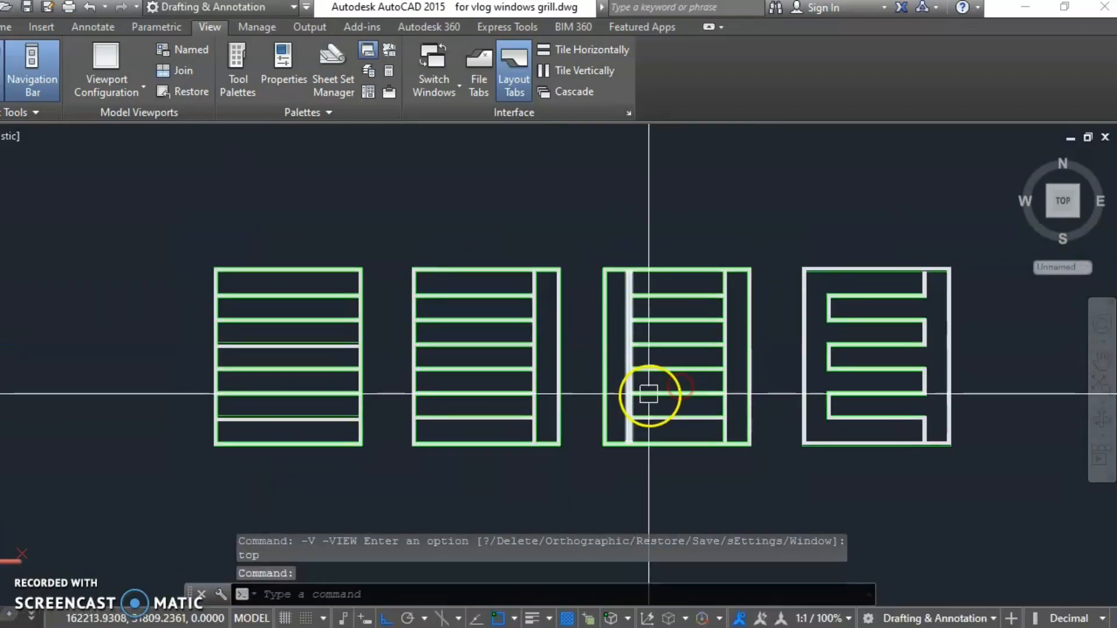